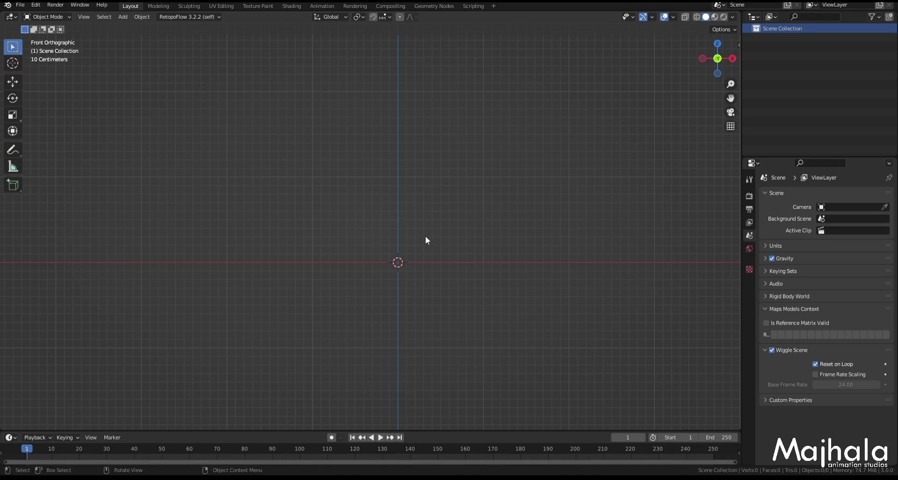
Add a Human (Meta-Rig) armature at the world origin.
shift+middle_drag(429, 230, 434, 270)
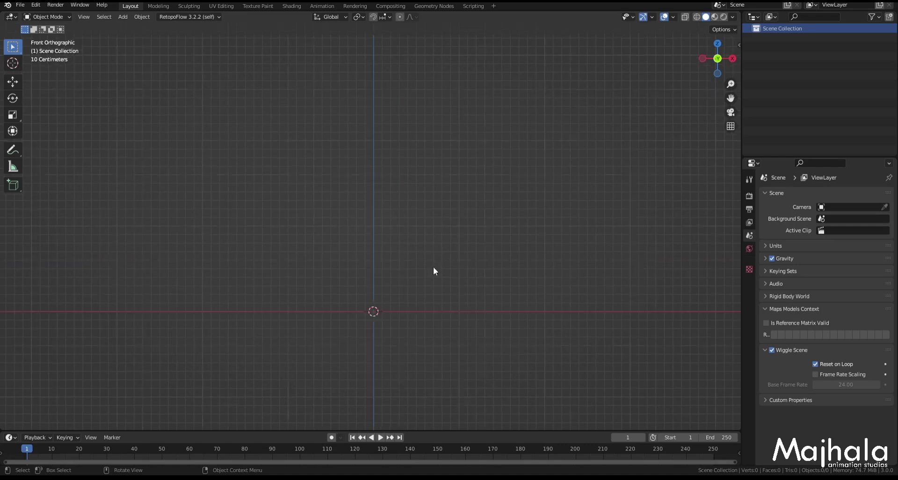
key(shift+a)
mouse_move(433, 270)
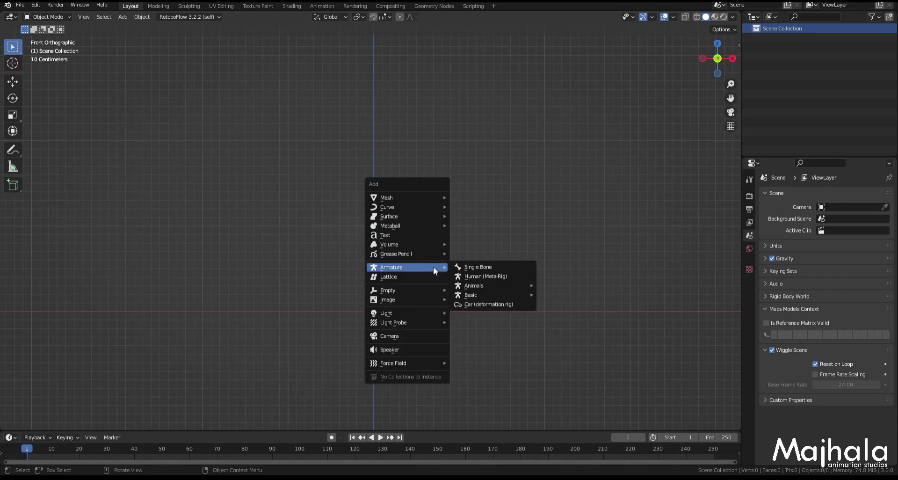
click(475, 275)
Examine the meta-rig's face bones, its upper body and the Rigify option for upgrading the face rig.
scroll(400, 140, up, 10)
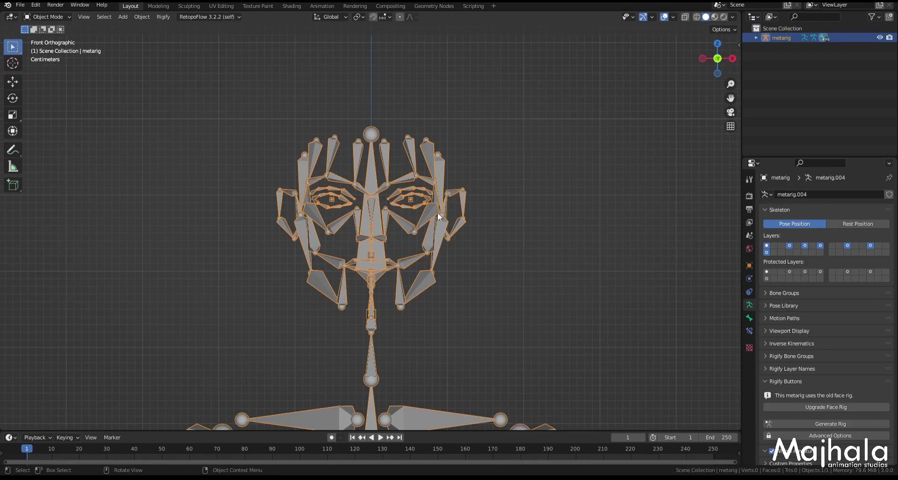
shift+middle_drag(400, 230, 437, 255)
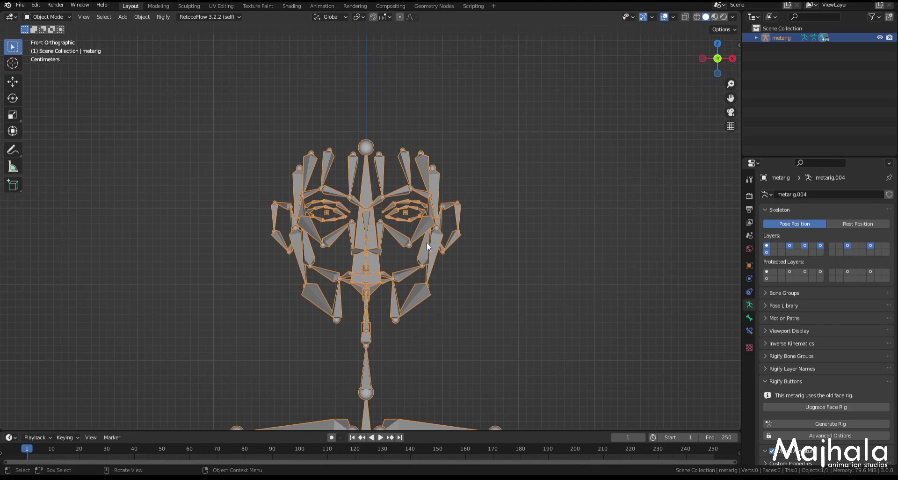
scroll(426, 242, down, 8)
scroll(410, 240, up, 1)
shift+middle_drag(452, 285, 378, 239)
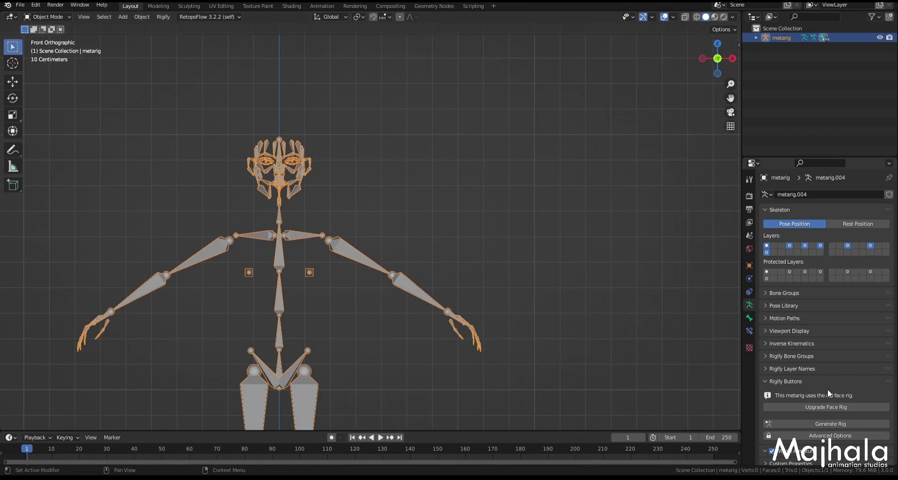
scroll(795, 383, down, 1)
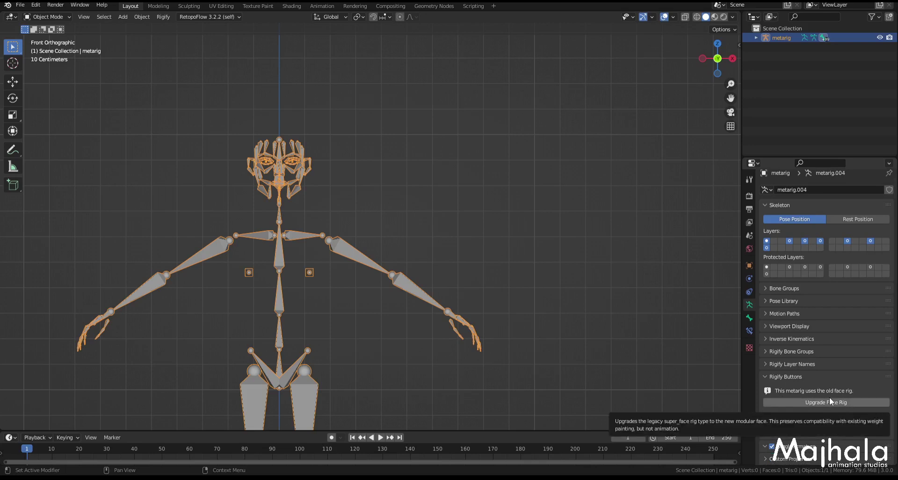
scroll(466, 271, down, 1)
Duplicate the meta-rig and place the copy beside the original along the X axis.
shift+middle_drag(474, 271, 434, 240)
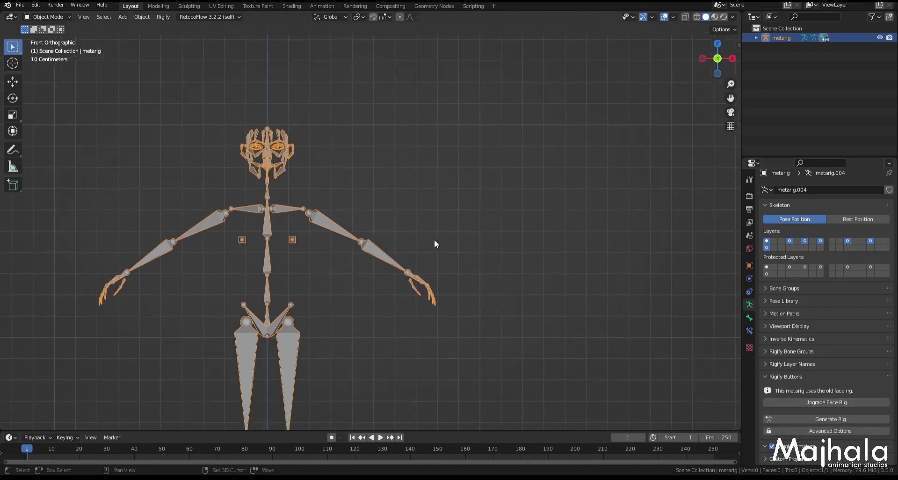
shift+middle_drag(334, 182, 340, 198)
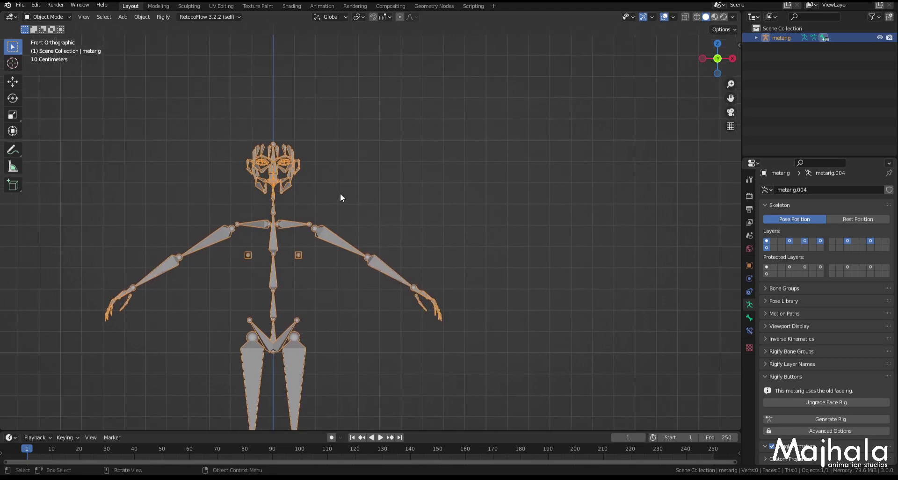
key(shift+d)
click(417, 162)
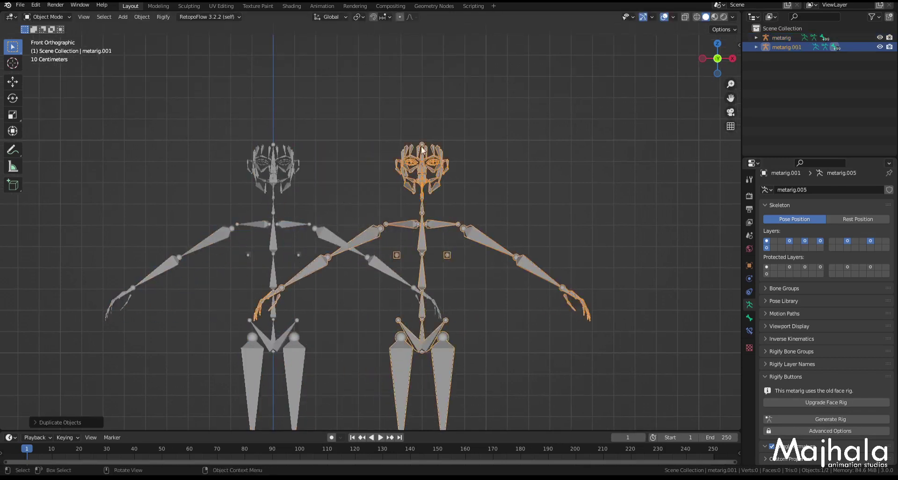
Upgrade the duplicated meta-rig's legacy face to the new modular face rig.
scroll(417, 162, up, 3)
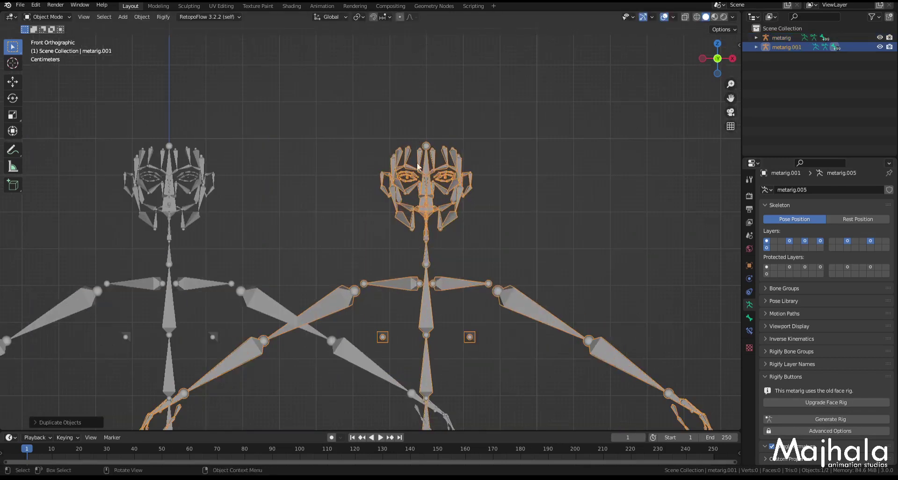
click(826, 402)
click(824, 402)
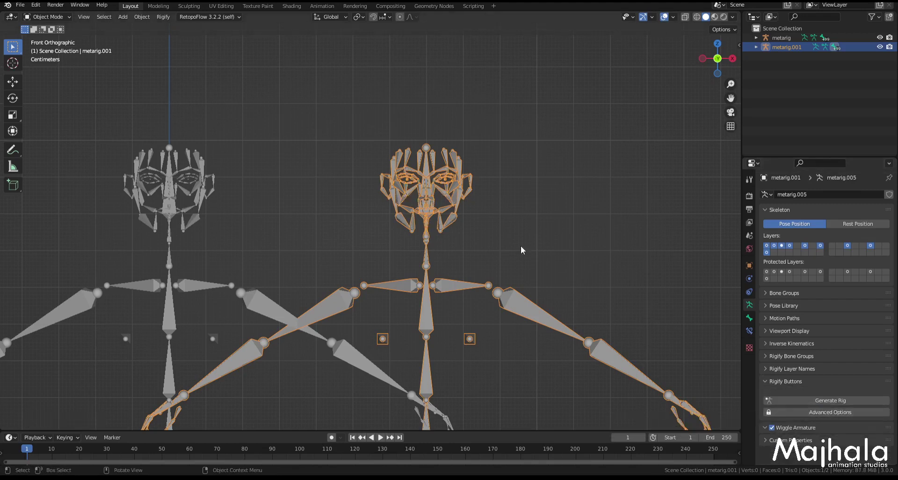
Compare the face bones of the original and upgraded meta-rigs, especially around the cheeks, nose and eyes.
scroll(433, 170, up, 5)
shift+middle_drag(433, 170, 535, 222)
scroll(534, 222, down, 5)
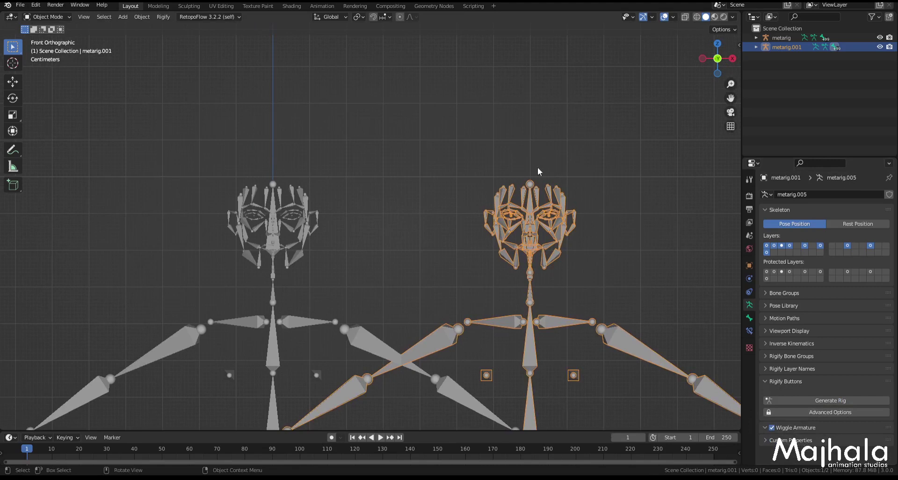
scroll(260, 215, up, 2)
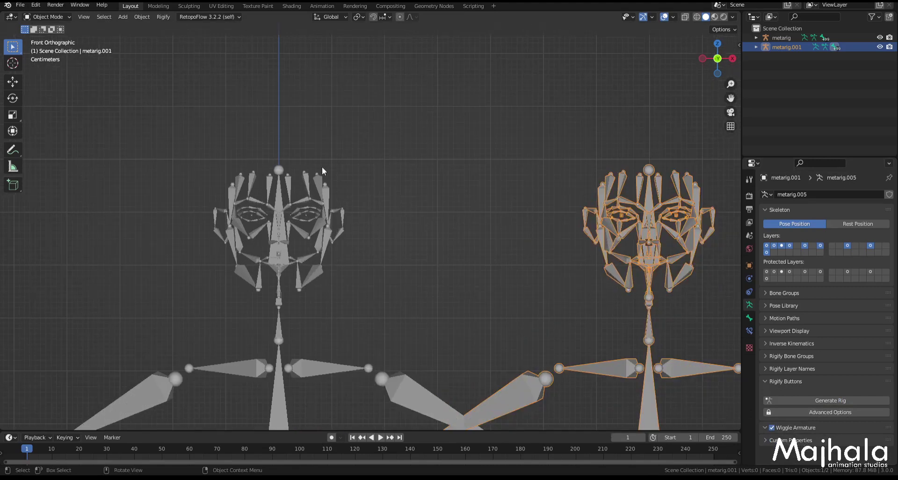
shift+middle_drag(527, 239, 433, 233)
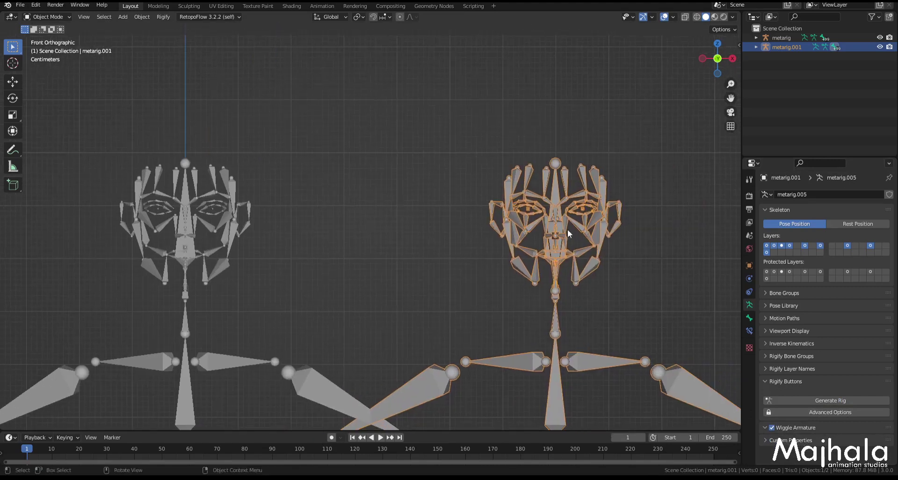
shift+middle_drag(607, 261, 606, 254)
shift+scroll(607, 257, down, 1)
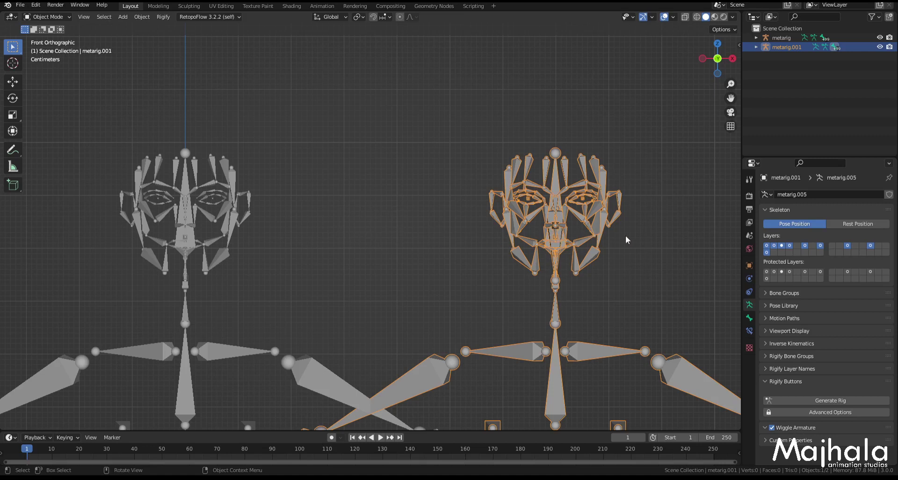
scroll(214, 223, up, 2)
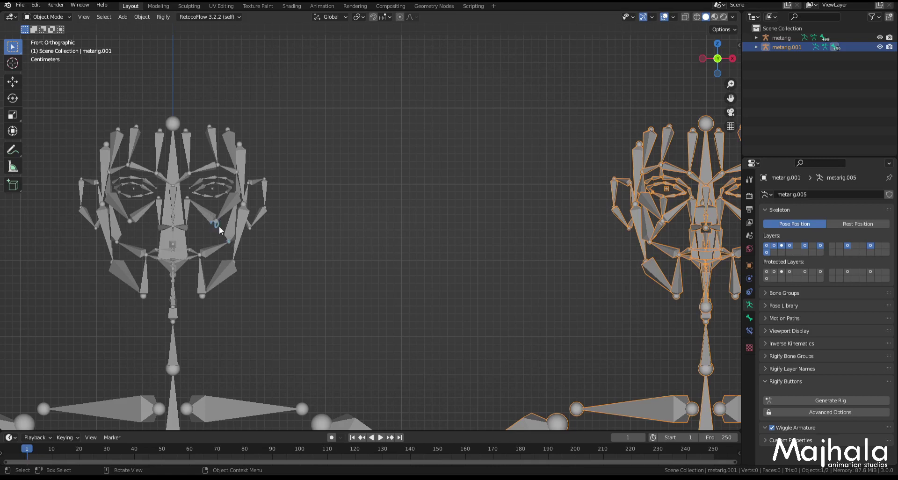
shift+middle_drag(591, 272, 354, 269)
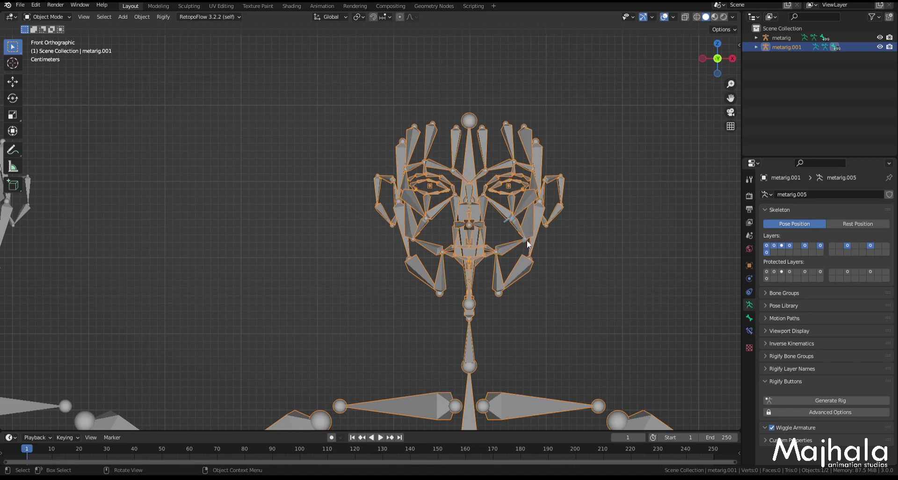
shift+middle_drag(525, 202, 543, 228)
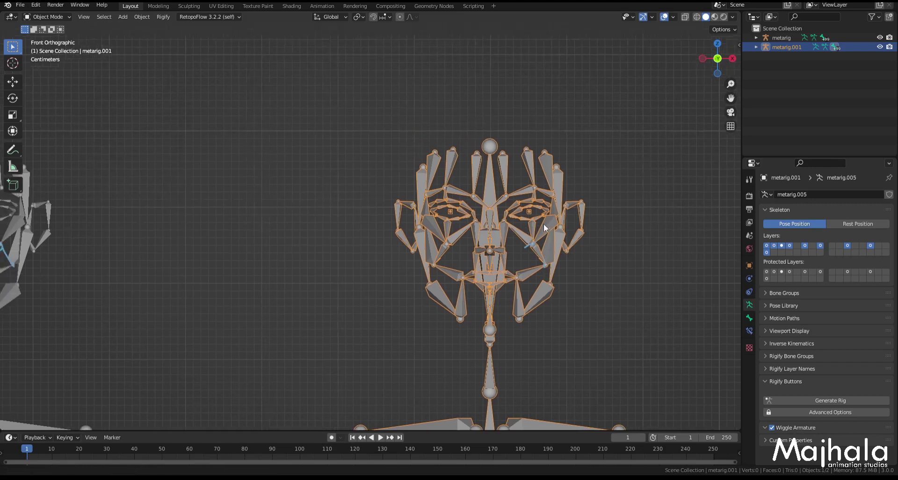
scroll(534, 219, up, 3)
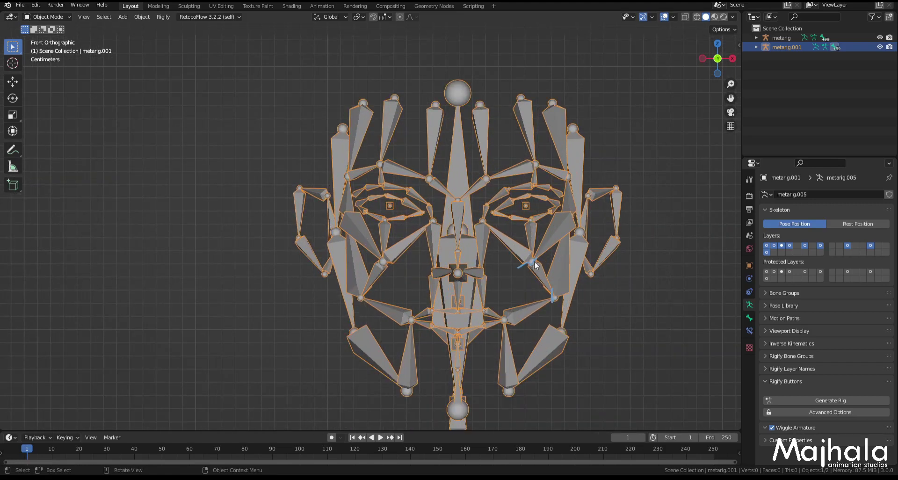
scroll(534, 261, down, 2)
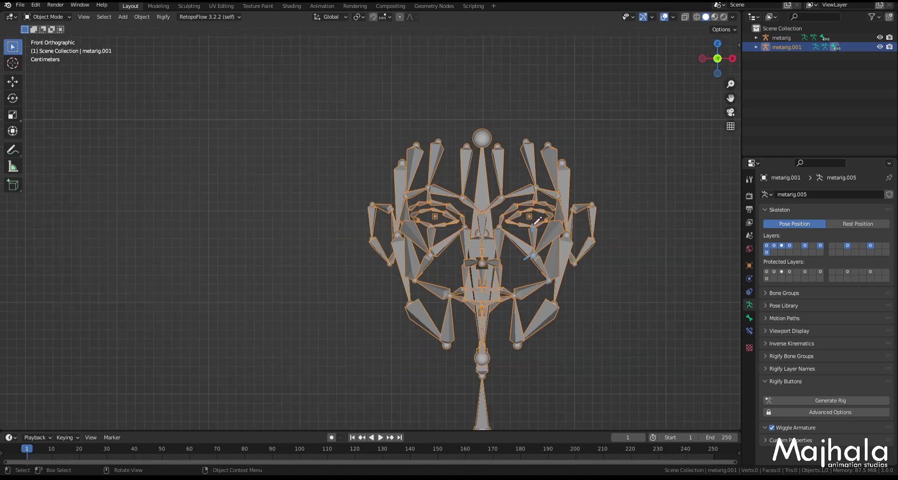
Draw an annotation line on the original meta-rig's face from the lower eyelid down to the cheek joint.
scroll(390, 242, down, 3)
shift+middle_drag(198, 236, 364, 236)
scroll(336, 236, up, 4)
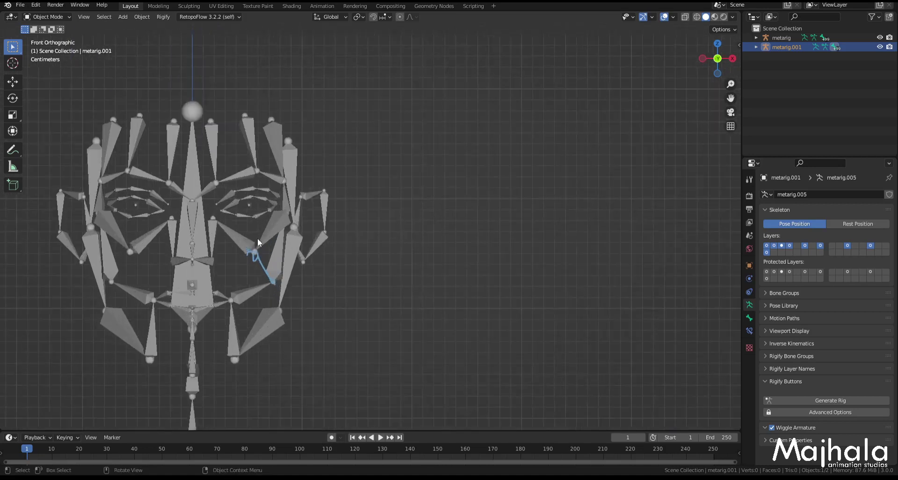
scroll(257, 241, up, 2)
drag(250, 208, 251, 257)
scroll(380, 247, down, 4)
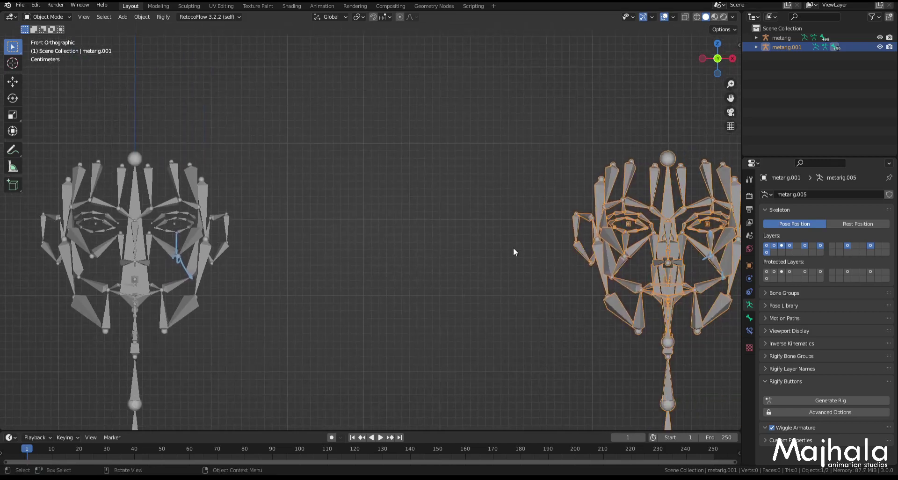
Compare the bones linking eyelids, brows and cheeks on the upgraded face with those on the original face.
shift+middle_drag(582, 243, 383, 240)
scroll(501, 223, up, 6)
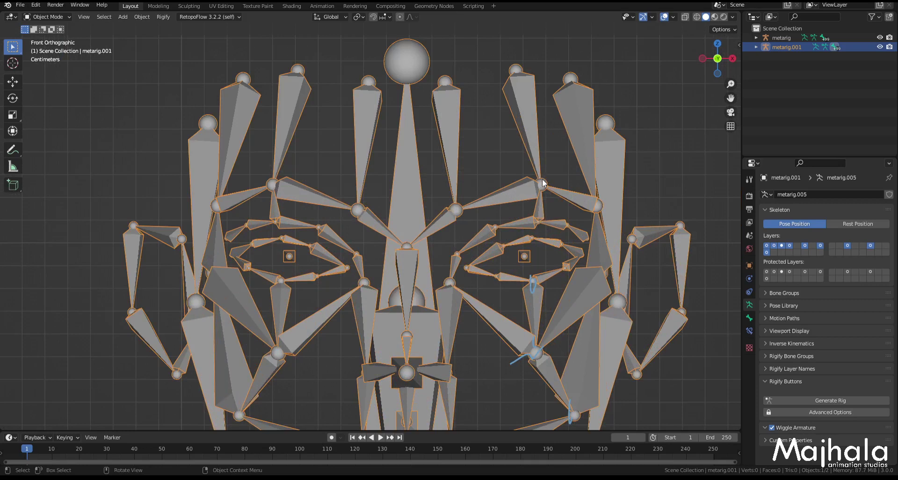
scroll(541, 199, down, 4)
shift+middle_drag(470, 226, 497, 200)
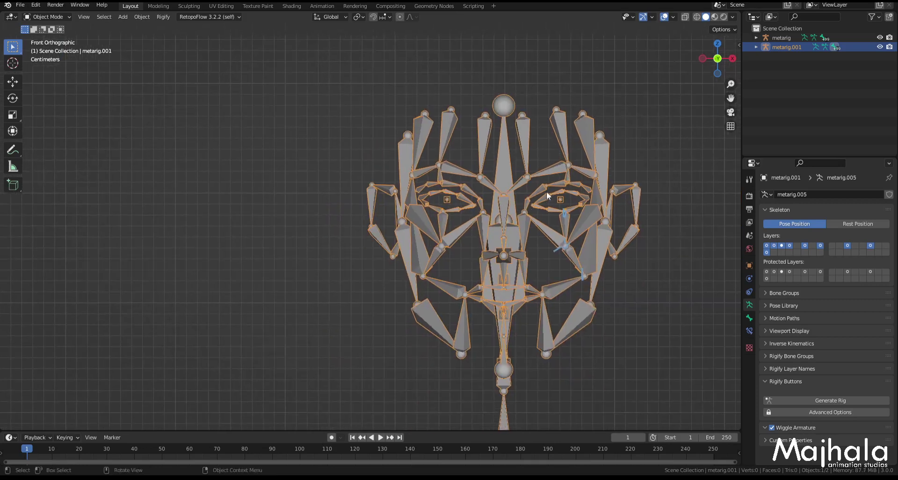
scroll(529, 210, down, 3)
shift+middle_drag(238, 205, 401, 192)
scroll(263, 197, up, 3)
scroll(279, 217, down, 5)
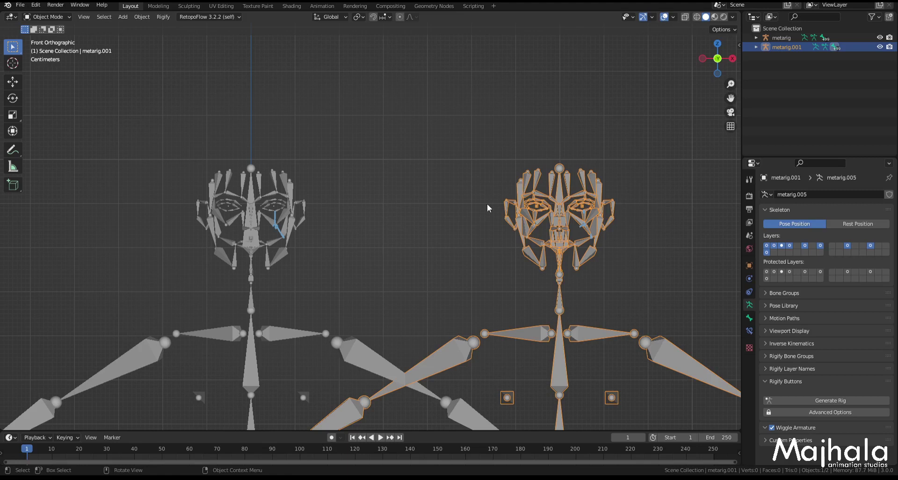
scroll(511, 194, down, 2)
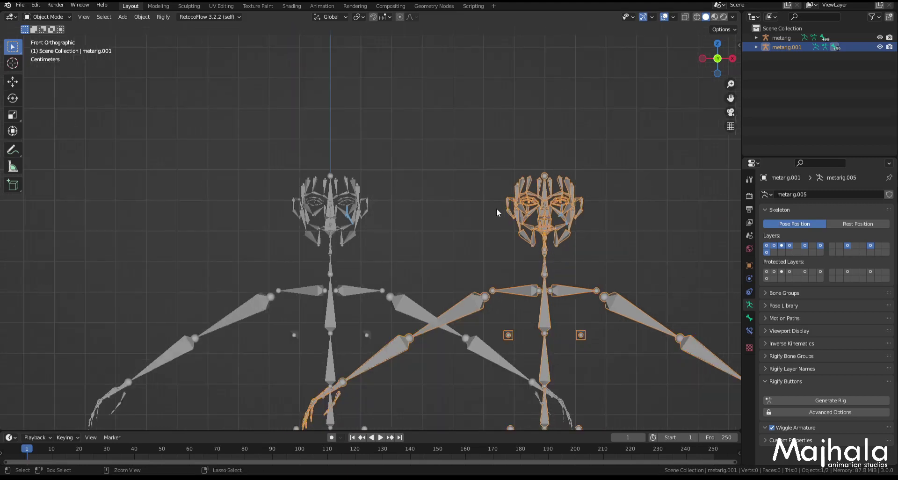
scroll(353, 207, up, 3)
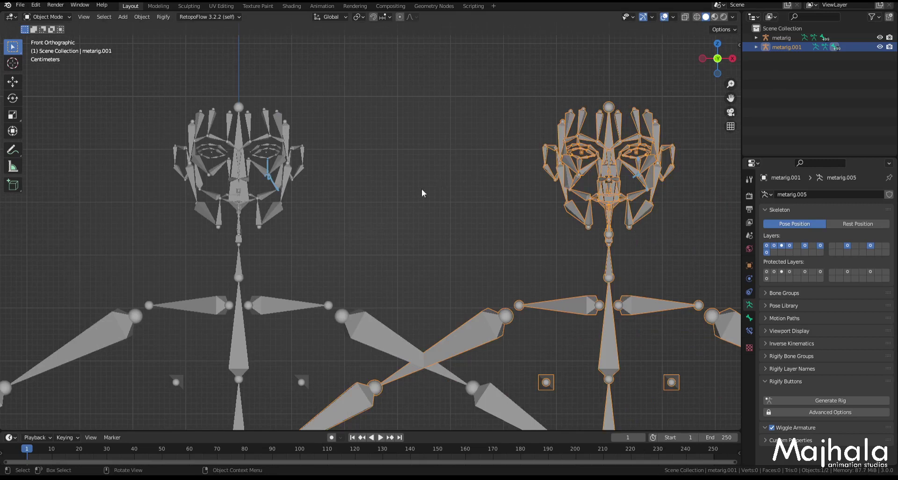
Generate the Rigify rig from the original meta-rig and rename the generated rig object old_rig.
click(238, 184)
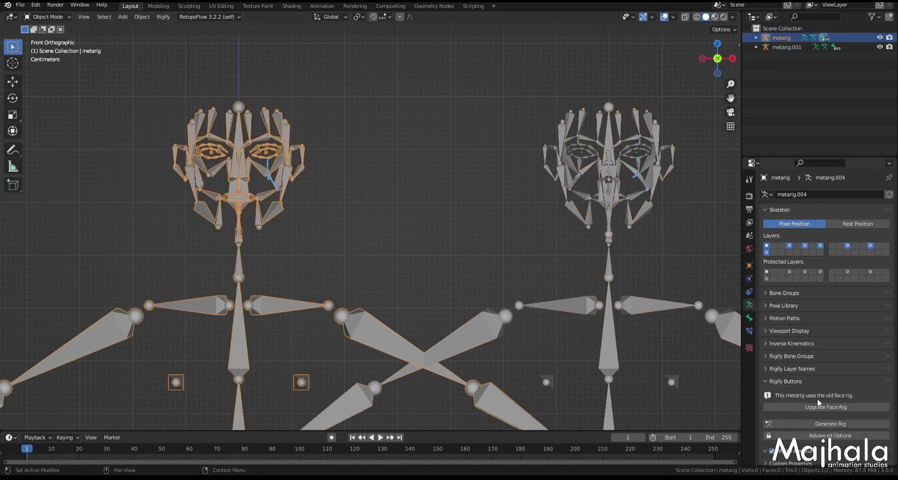
click(827, 423)
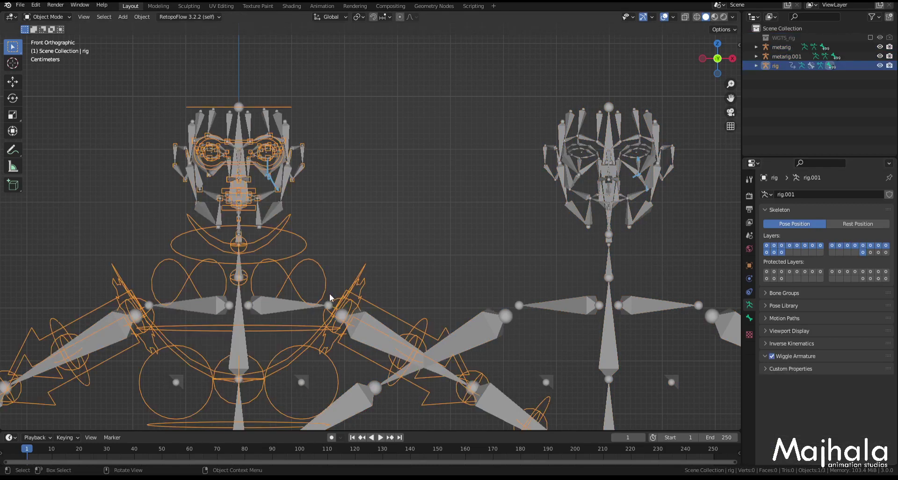
key(F2)
click(296, 294)
key(Home)
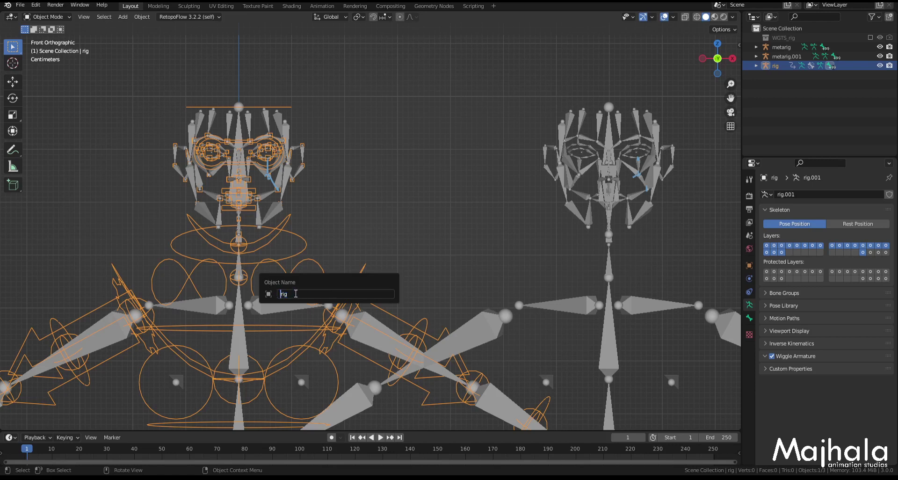
text(old_)
key(Return)
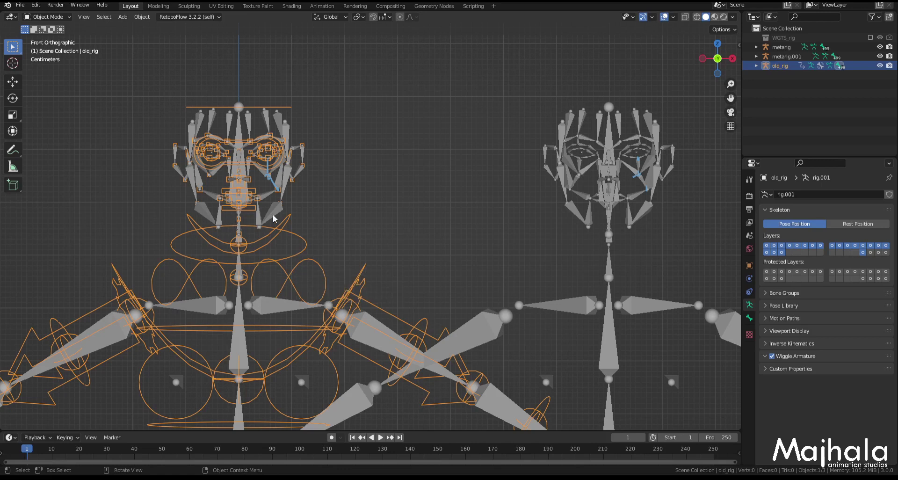
Hide the original meta-rig and make the generated old_rig the active object.
click(198, 185)
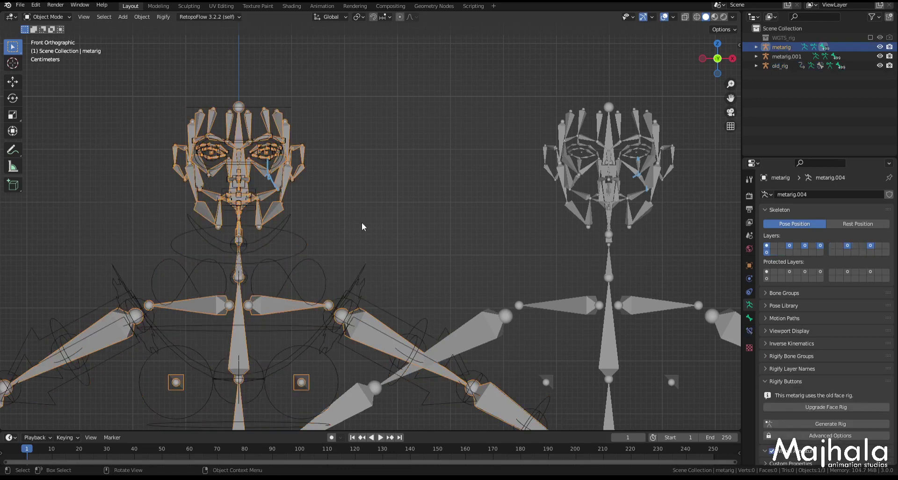
key(h)
click(229, 154)
scroll(288, 244, down, 5)
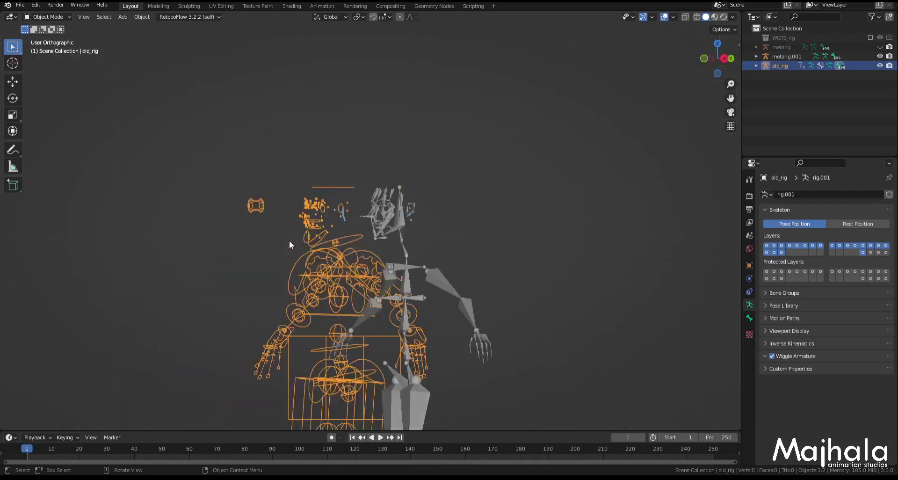
key(KP_3)
scroll(278, 236, up, 3)
middle_drag(275, 233, 290, 238)
key(KP_1)
Switch old_rig to Pose Mode and select the jaw master control below the face.
key(ctrl+Tab)
middle_drag(234, 244, 266, 233)
scroll(267, 233, up, 4)
click(321, 245)
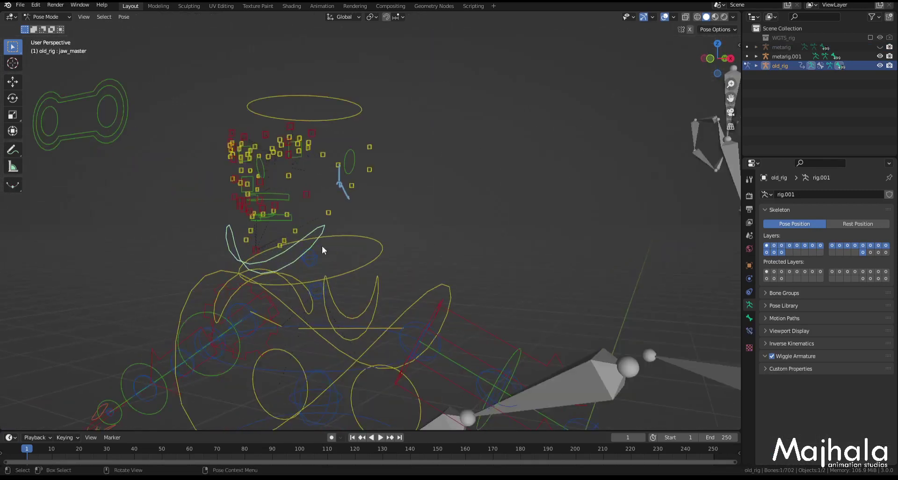
key(KP_3)
scroll(470, 237, down, 1)
middle_drag(405, 257, 330, 265)
middle_drag(265, 186, 250, 270)
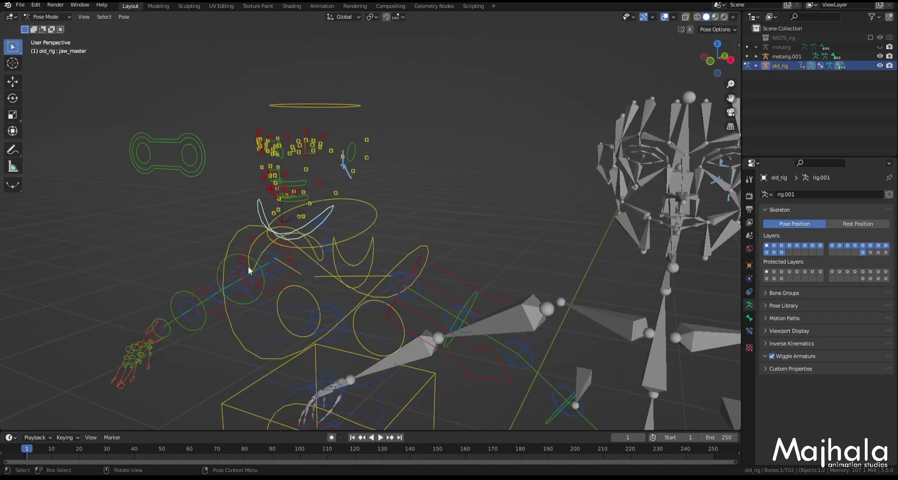
Return old_rig to Object Mode and hide it so that only the upgraded meta-rig remains.
middle_drag(284, 162, 279, 183)
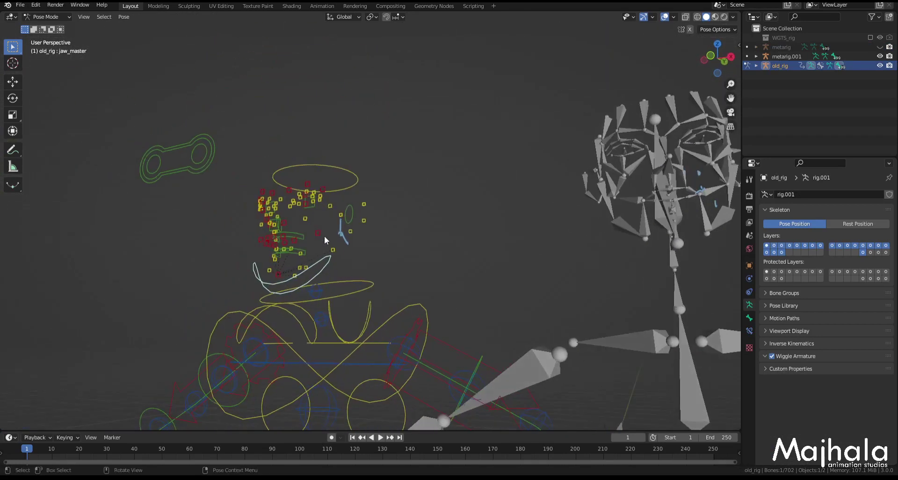
key(KP_1)
scroll(315, 242, down, 5)
click(402, 243)
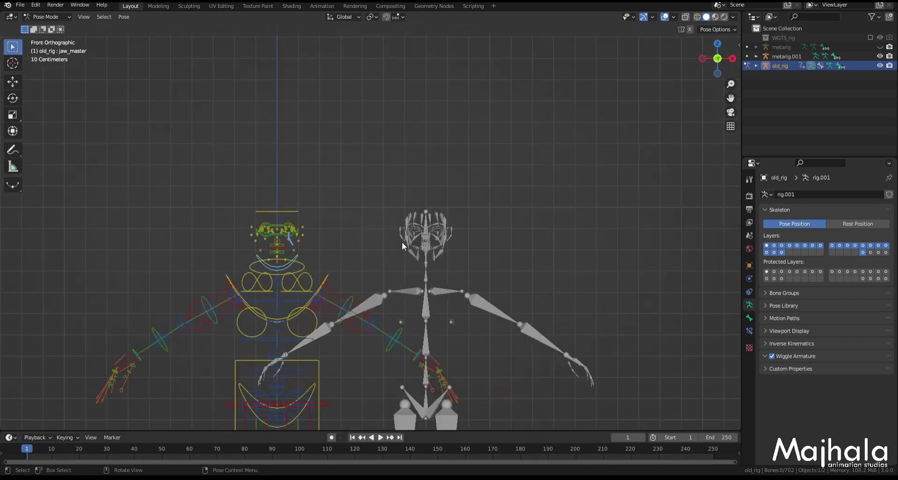
key(ctrl+Tab)
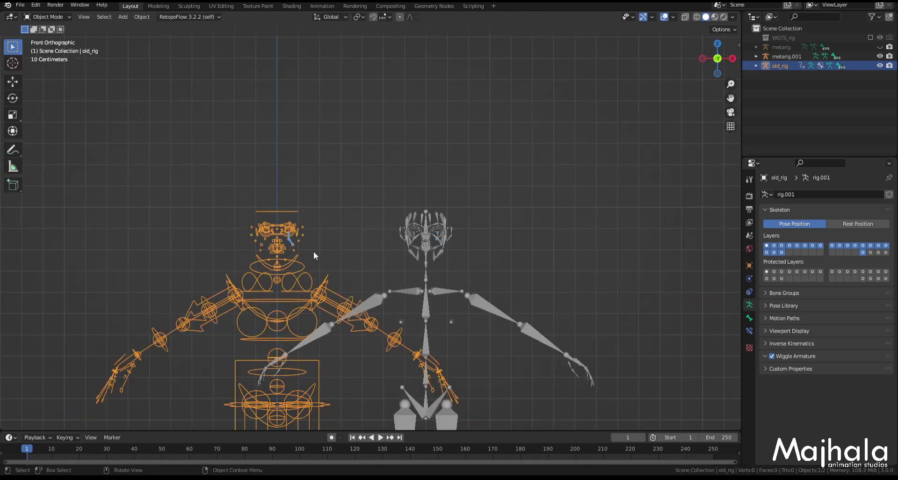
key(h)
Generate the Rigify control rig from the upgraded meta-rig metarig.001.
click(409, 237)
scroll(467, 274, up, 4)
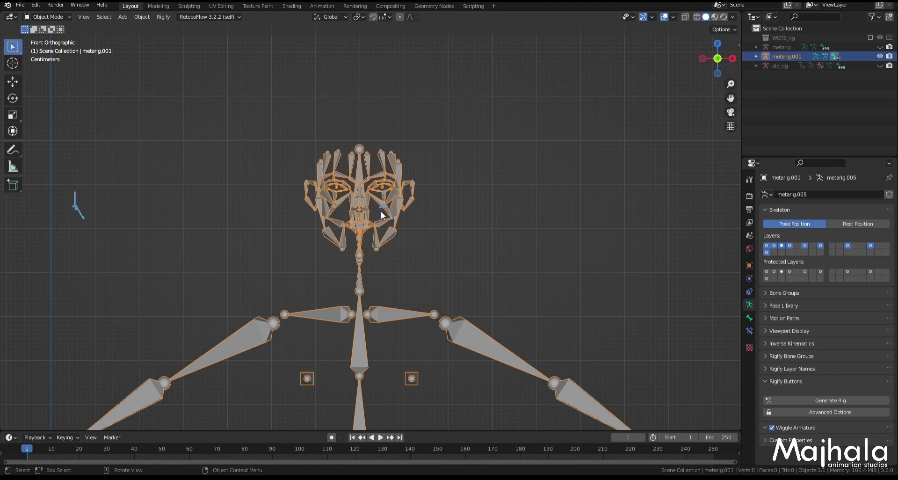
click(834, 401)
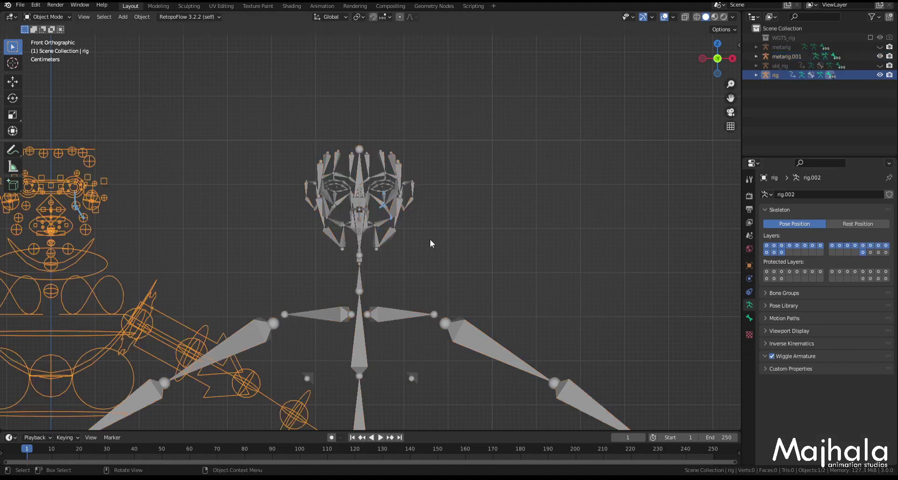
Hide the upgraded meta-rig metarig.001, leaving its newly generated rig in view.
scroll(328, 248, down, 3)
click(307, 211)
scroll(307, 211, up, 2)
key(h)
Move the newly generated rig along the X axis, well clear of the legacy rig's position.
click(35, 265)
key(g)
key(x)
click(533, 258)
Switch the new rig to Pose Mode and select the jaw_master_mouth control around the mouth.
middle_drag(523, 257, 399, 186)
key(ctrl+Tab)
middle_drag(427, 214, 447, 234)
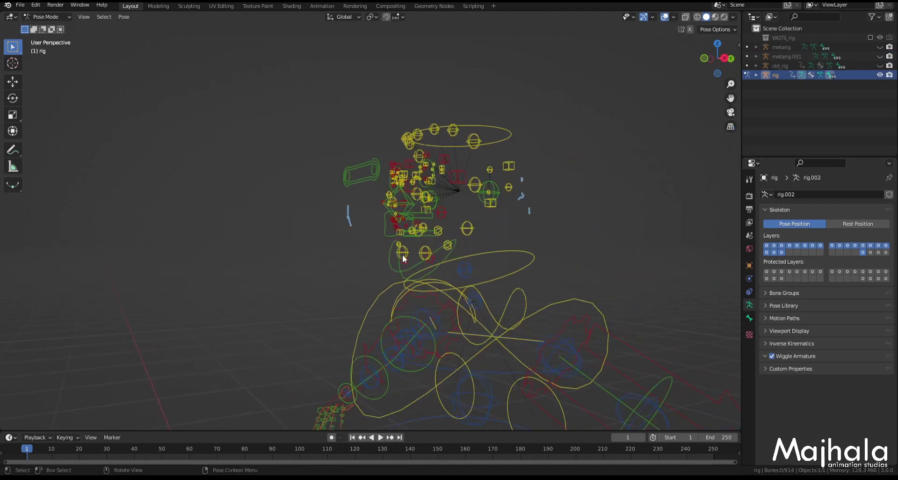
key(KP_3)
scroll(411, 260, up, 3)
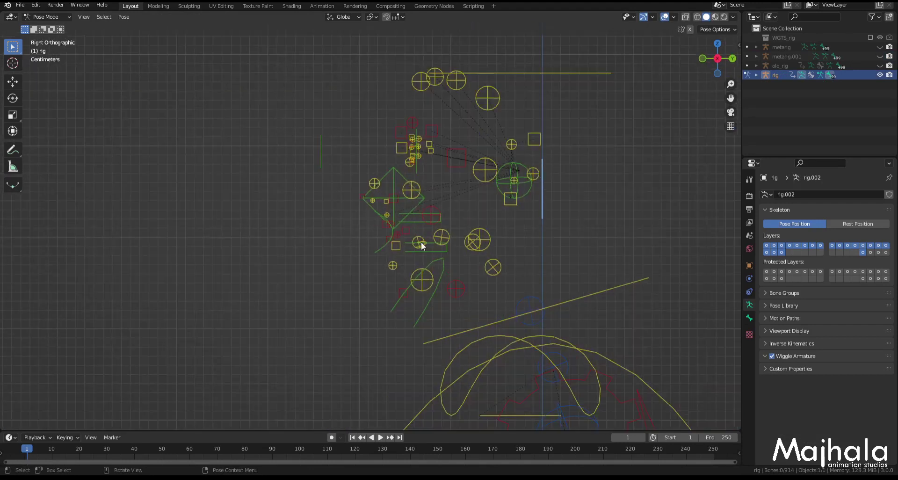
click(377, 246)
key(KP_1)
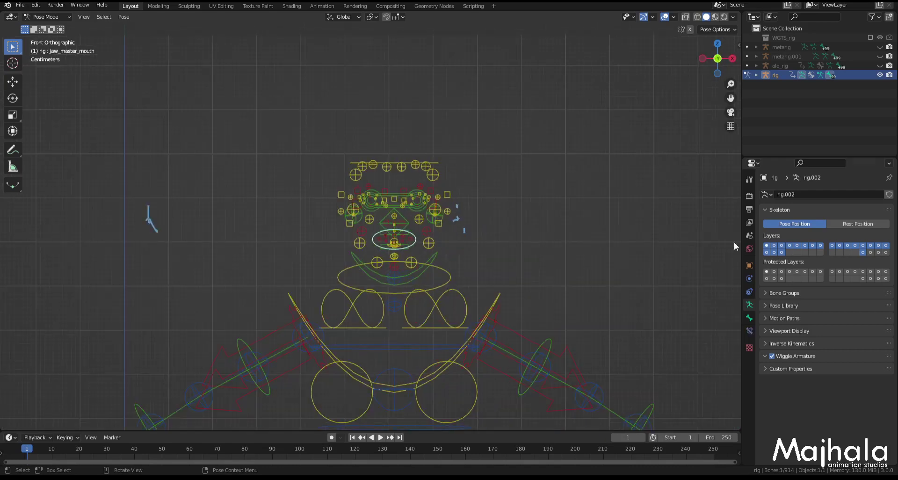
Unhide old_rig and put it into Pose Mode together with the new rig.
click(880, 65)
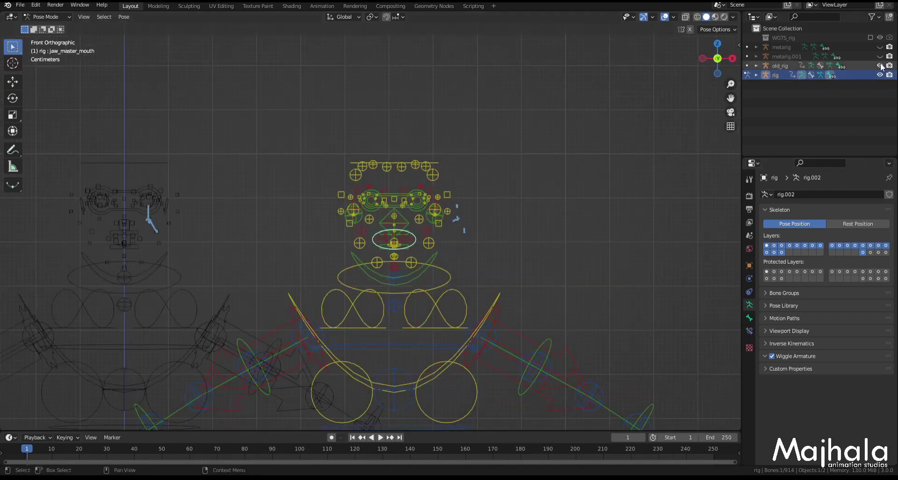
scroll(266, 221, down, 4)
key(ctrl+Tab)
shift+click(215, 237)
key(ctrl+Tab)
middle_drag(215, 236, 401, 192)
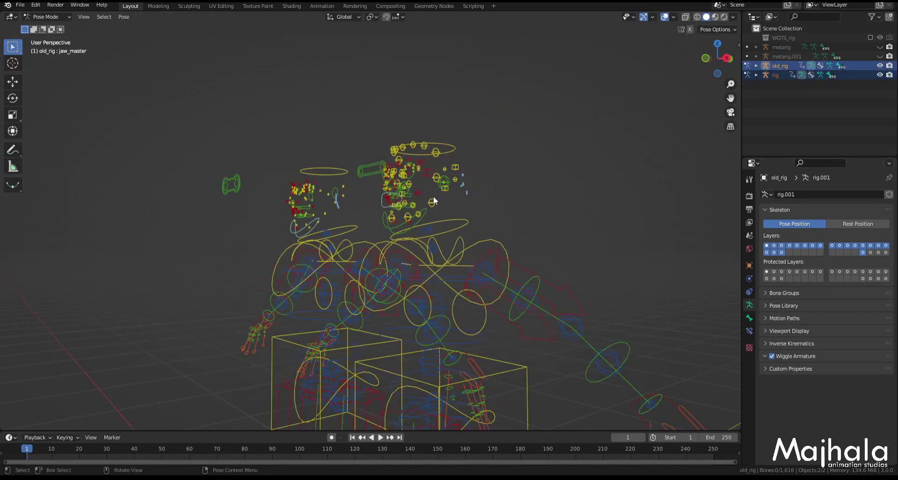
key(KP_1)
Put only old_rig in Pose Mode and select all its bones to check its bone count.
key(ctrl+Tab)
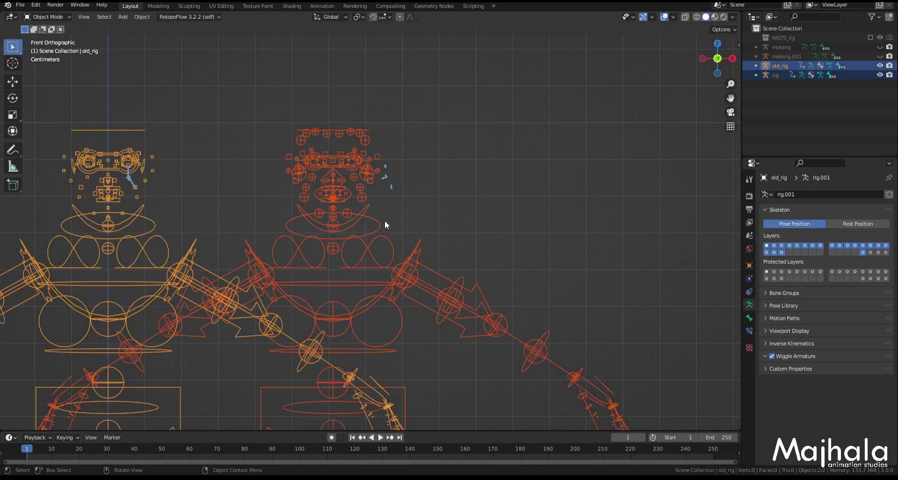
click(126, 229)
scroll(141, 227, down, 5)
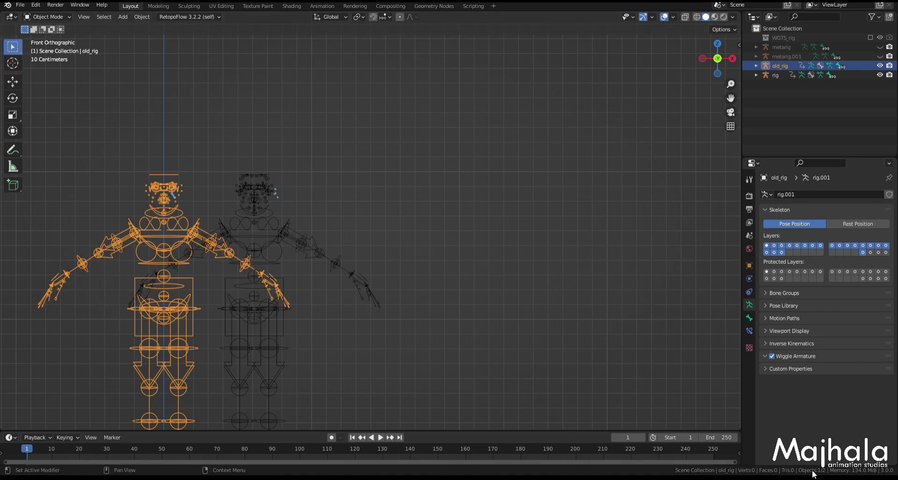
key(ctrl+Tab)
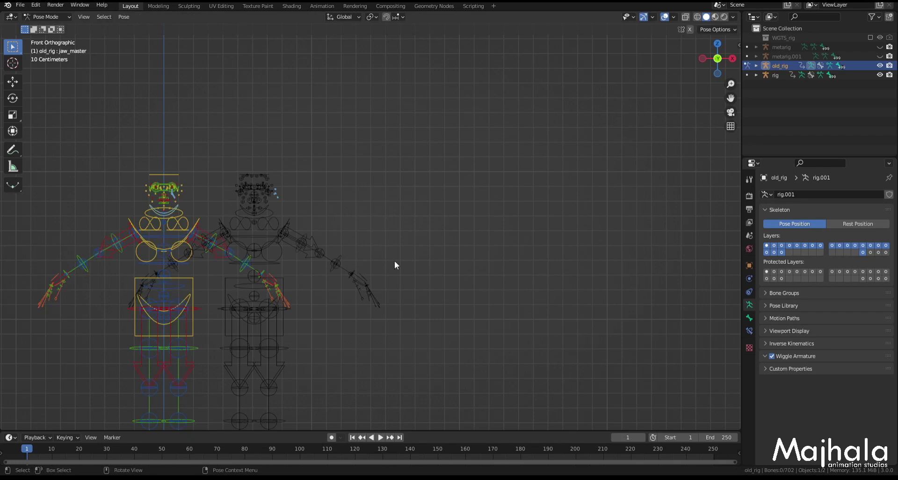
key(a)
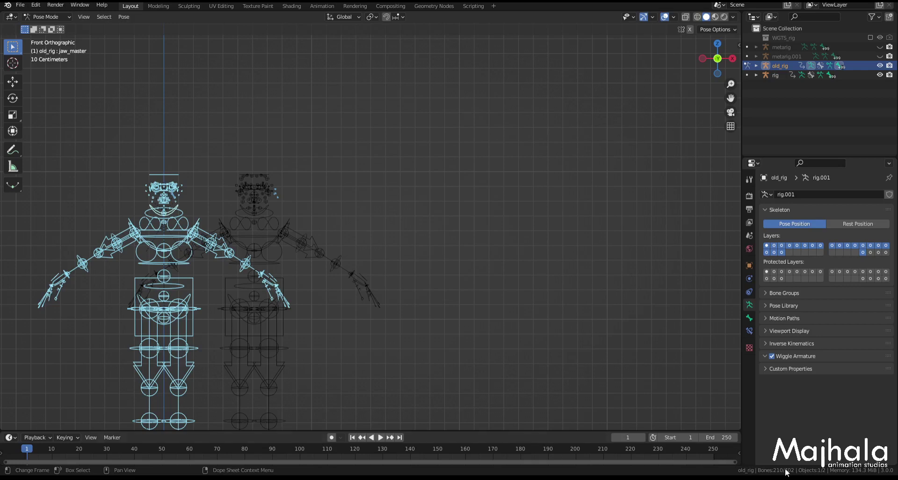
Put only the new rig in Pose Mode to check its bone count against old_rig.
key(ctrl+Tab)
click(271, 222)
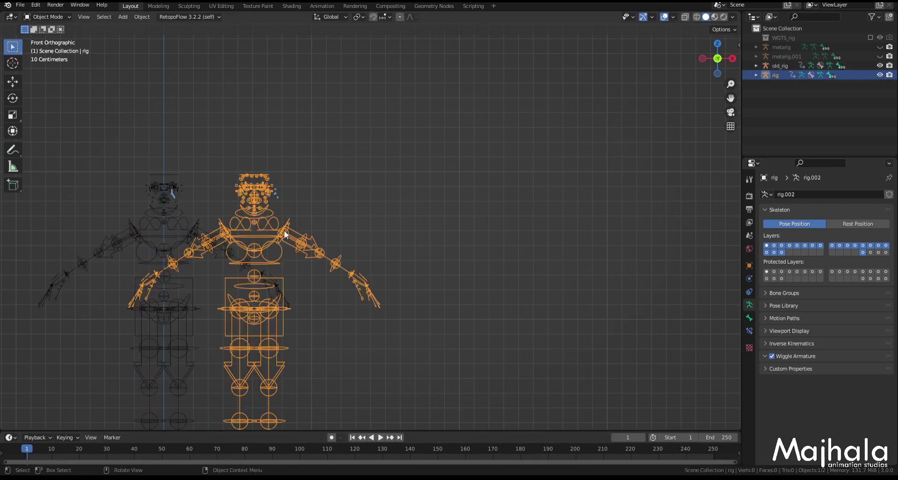
key(ctrl+Tab)
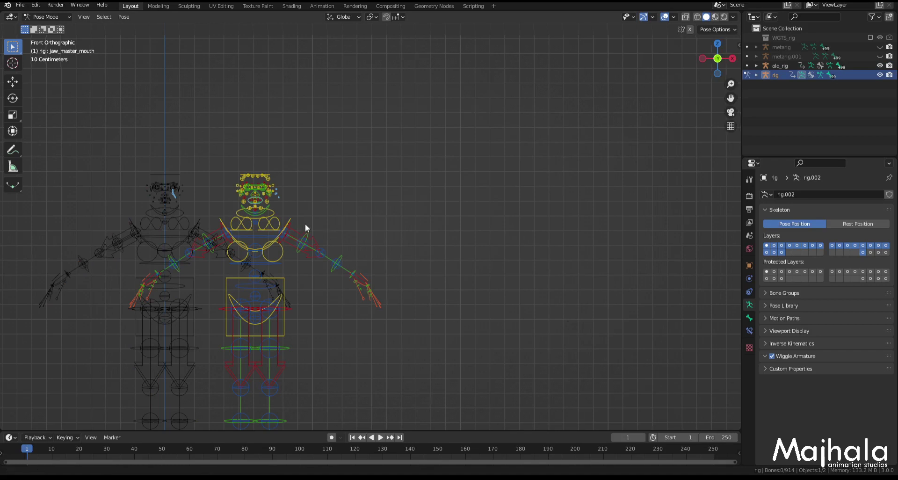
shift+middle_drag(303, 225, 343, 188)
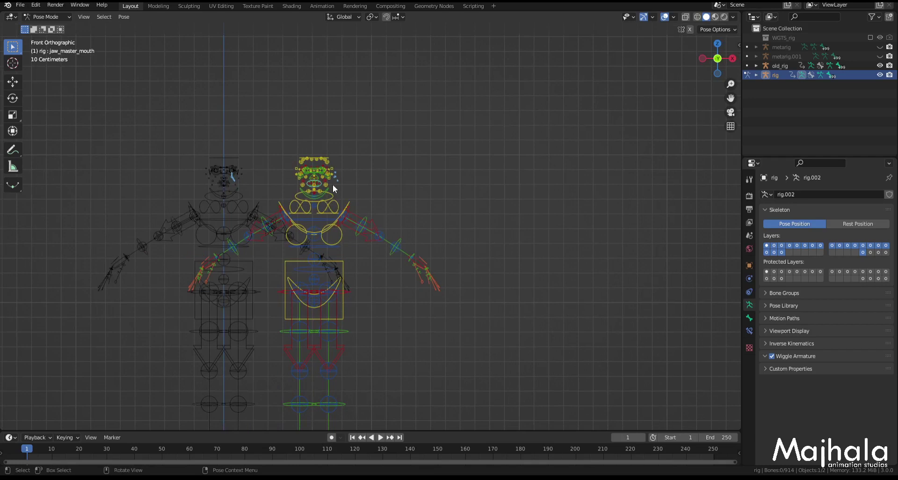
Put both rigs into Pose Mode together and deselect all bones.
key(ctrl+Tab)
scroll(296, 153, up, 3)
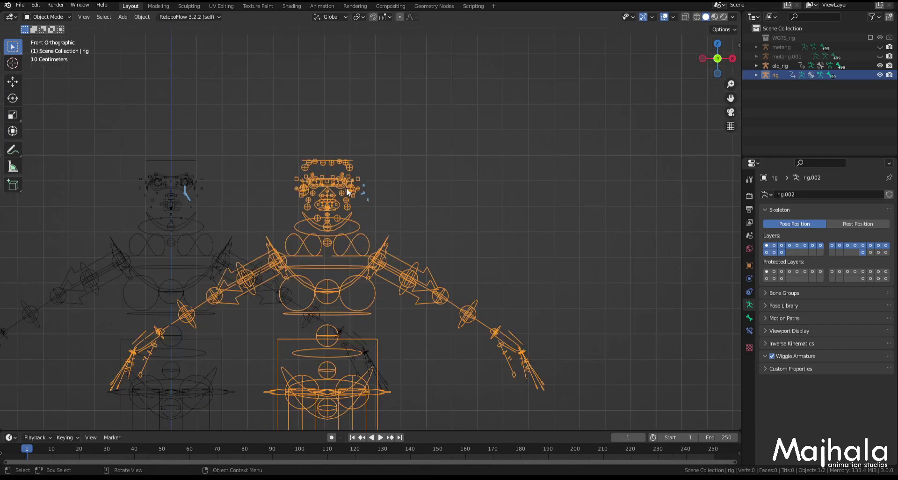
shift+click(164, 235)
key(ctrl+Tab)
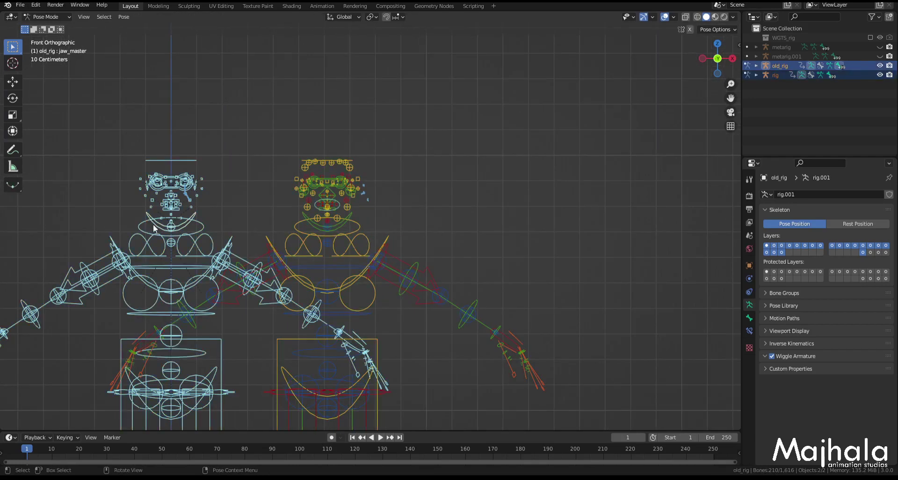
shift+middle_drag(236, 145, 254, 135)
key(alt+a)
Compare the nose_master controls of both rigs, then select the new rig's jaw_master_mouth control.
middle_drag(315, 234, 273, 225)
scroll(272, 225, up, 5)
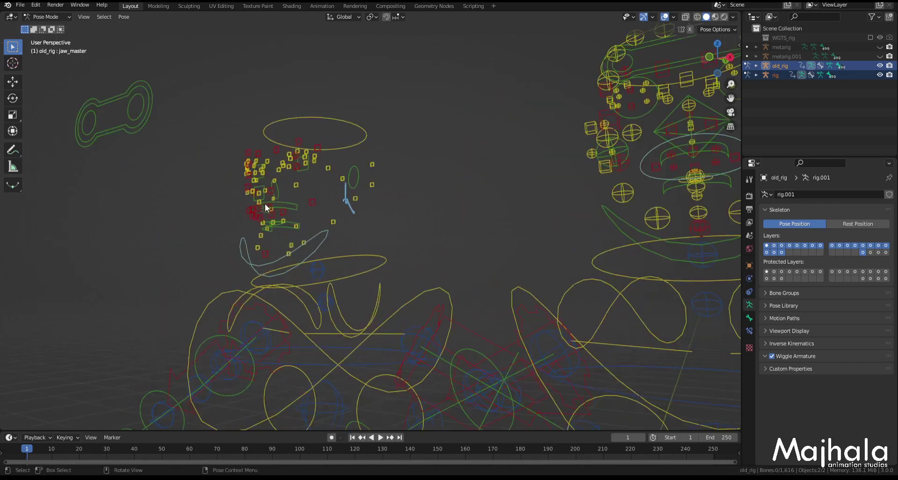
click(263, 198)
scroll(262, 198, up, 1)
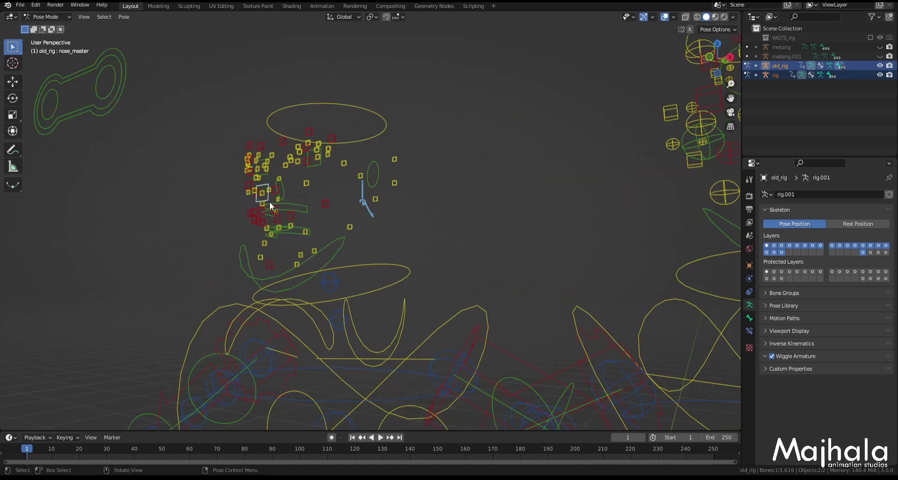
scroll(270, 203, down, 2)
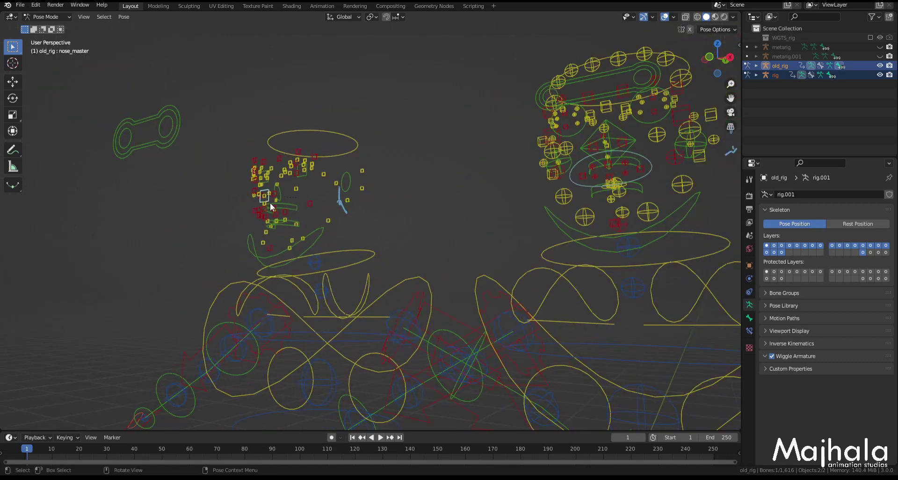
click(632, 141)
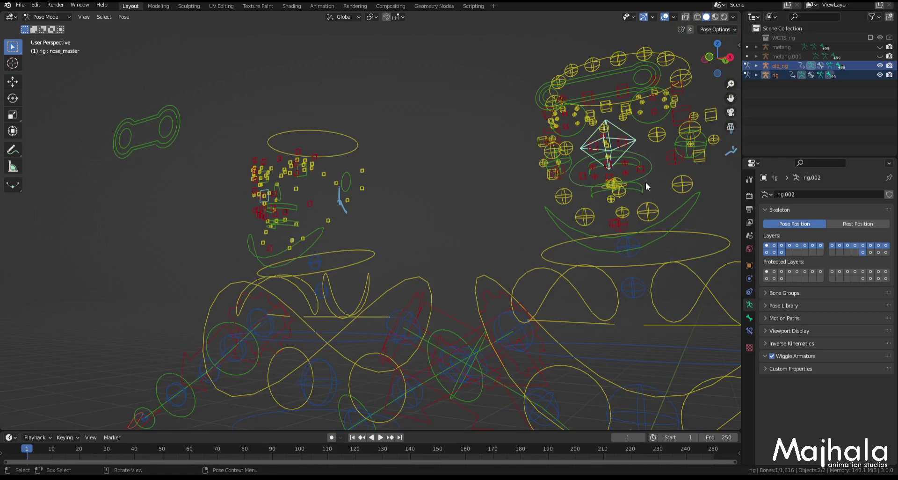
click(603, 167)
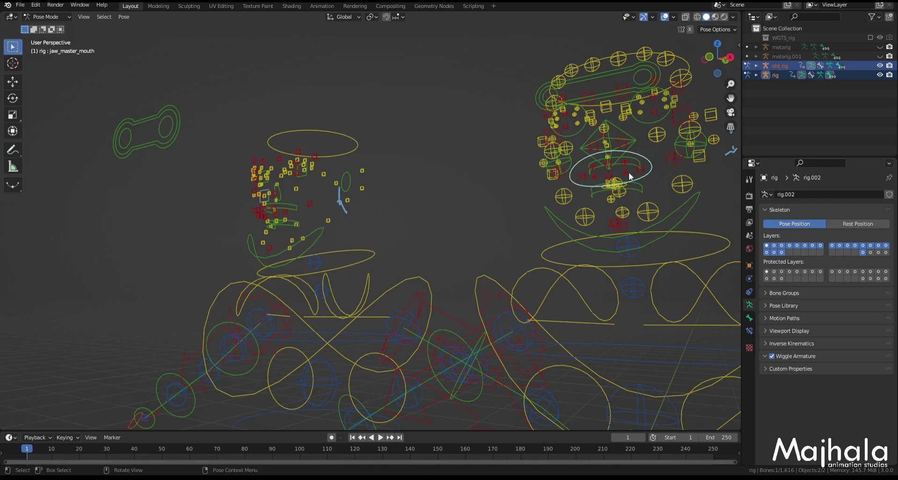
Try a free trackball rotation of the new rig's mouth master control and compare with old_rig's mouth.
key(KP_1)
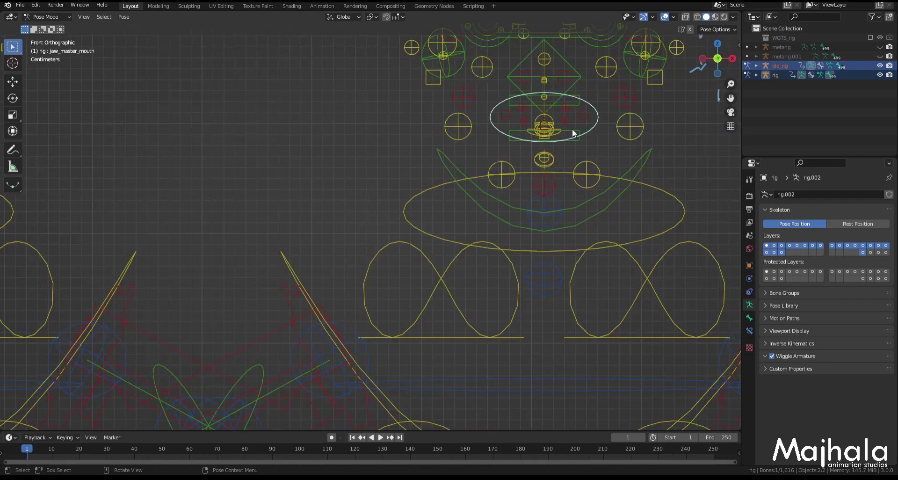
scroll(603, 166, down, 3)
key(r)
key(r)
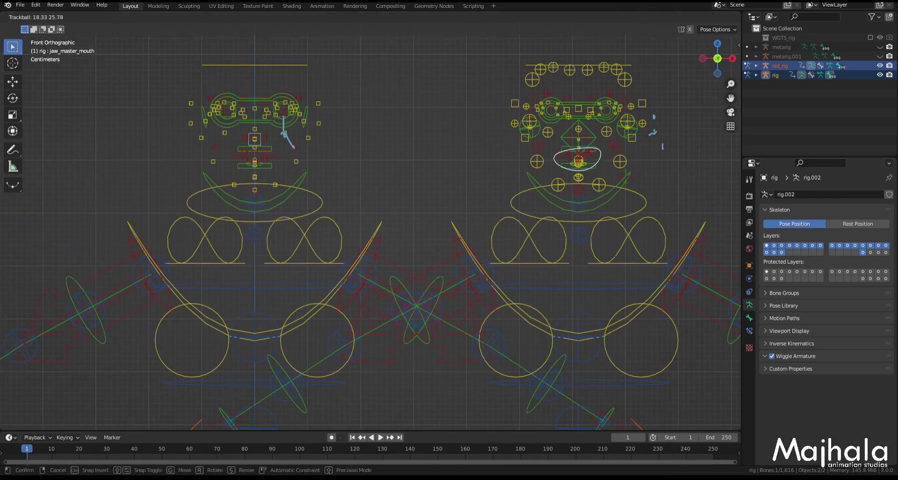
click(301, 181)
scroll(262, 155, up, 3)
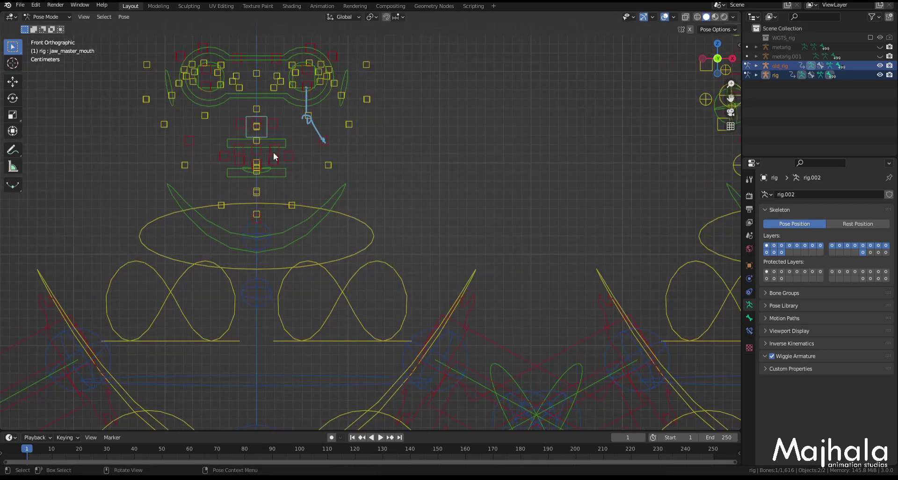
scroll(272, 152, down, 4)
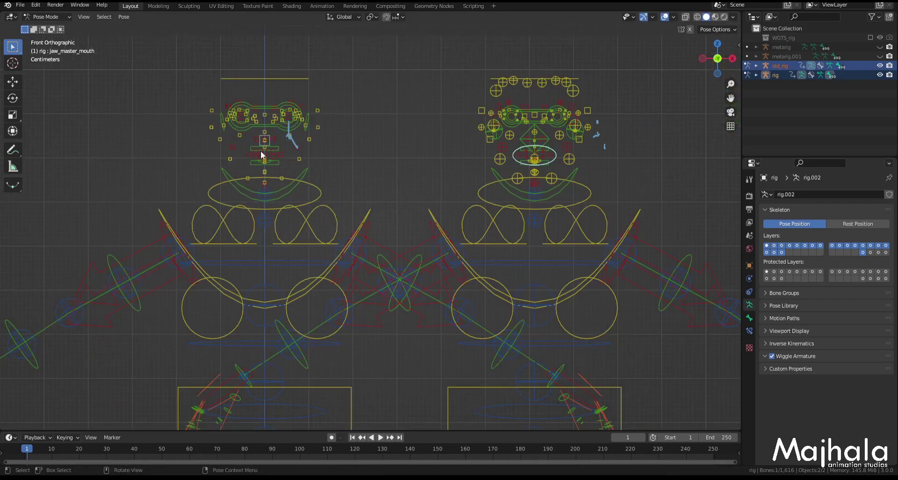
key(ctrl)
scroll(351, 136, down, 4)
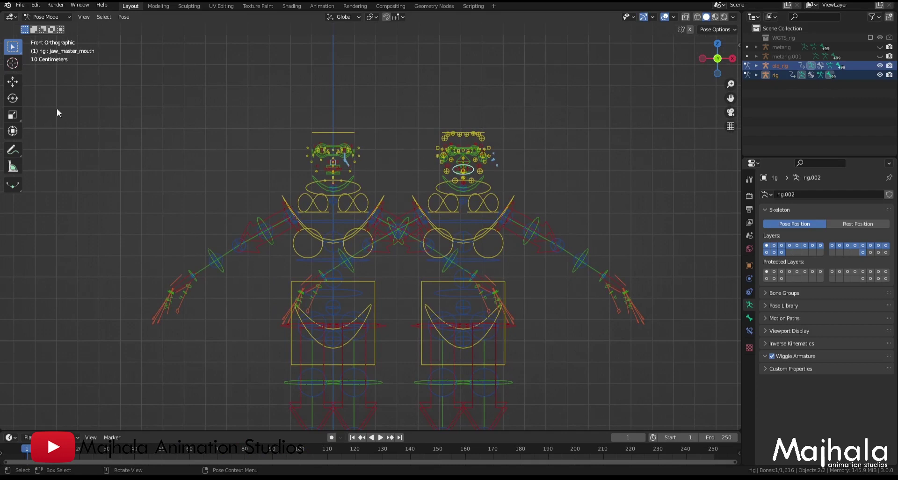
Open the recent file Kocha.blend containing the rigged character.
click(7, 6)
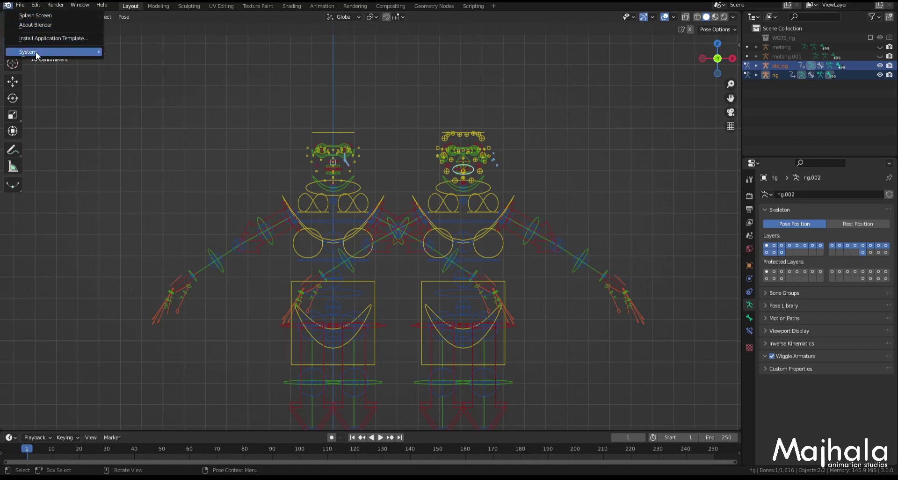
mouse_move(34, 54)
mouse_move(20, 5)
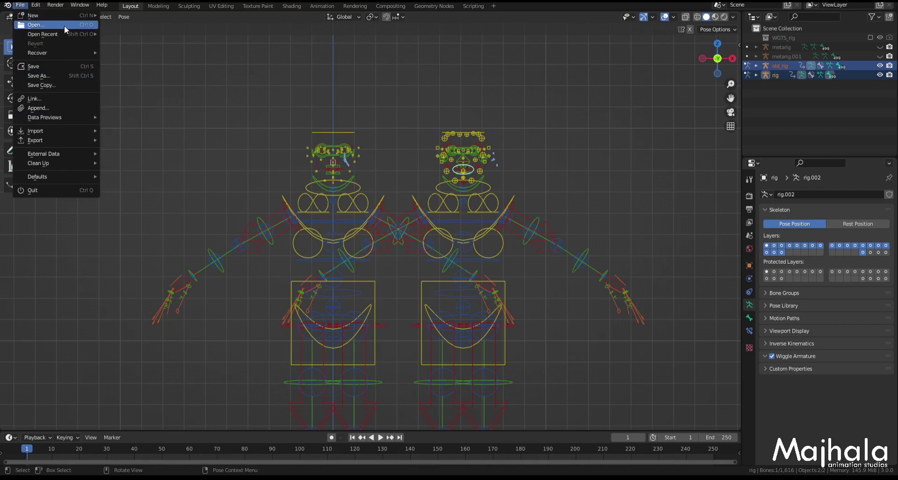
mouse_move(72, 33)
click(132, 33)
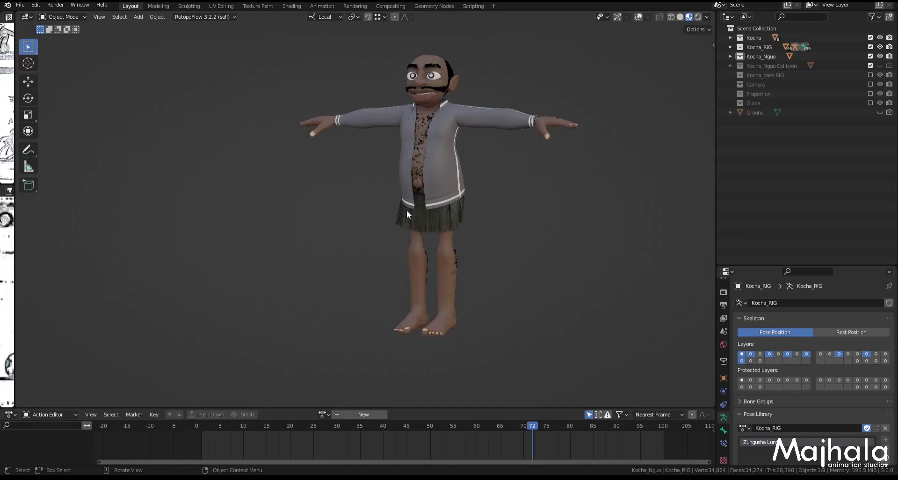
Save Kocha.blend, and turn on the viewport gizmos and overlays to display the character's rig controls.
scroll(405, 210, down, 3)
scroll(436, 150, up, 4)
shift+middle_drag(437, 150, 471, 205)
scroll(470, 205, down, 3)
key(ctrl+s)
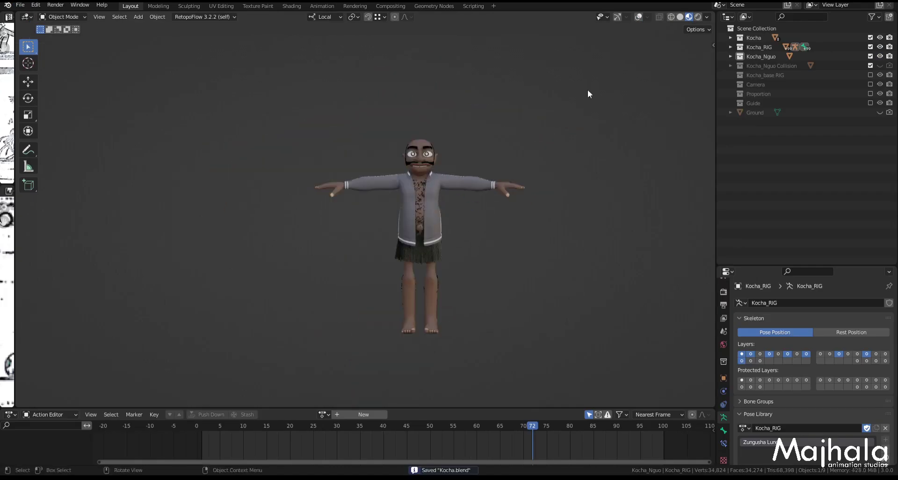
click(617, 17)
click(638, 17)
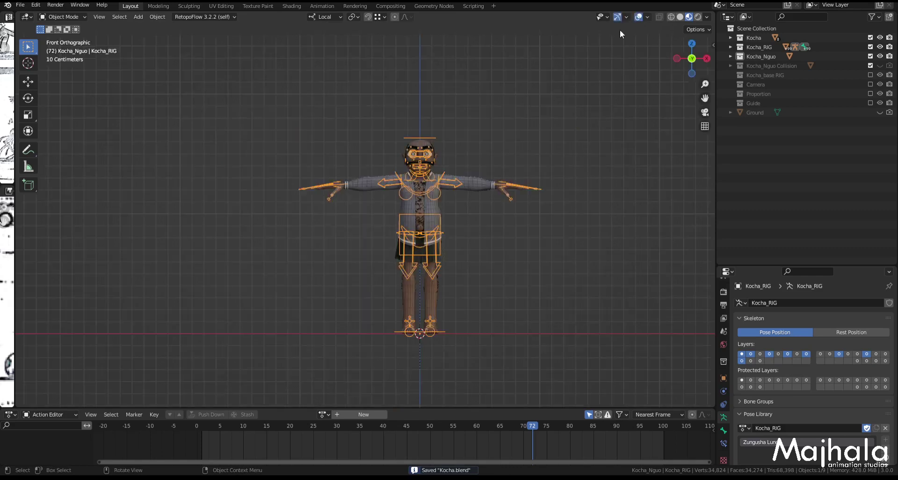
Examine the face and upper-body rig controls on the Kocha character.
scroll(433, 165, up, 4)
scroll(430, 148, up, 4)
scroll(486, 128, down, 4)
shift+middle_drag(539, 168, 413, 148)
scroll(475, 158, up, 2)
scroll(413, 147, down, 4)
shift+middle_drag(377, 175, 374, 135)
middle_drag(408, 157, 417, 124)
scroll(416, 125, up, 3)
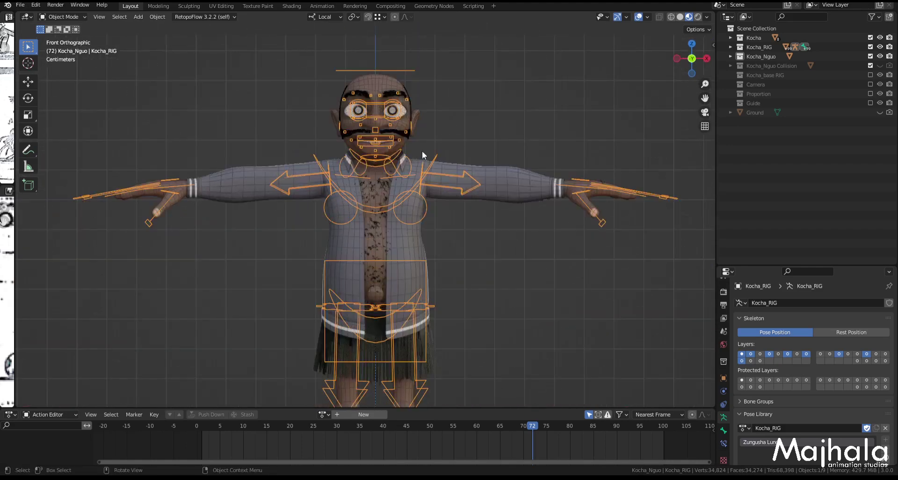
Save the file with the Kocha character centred in the front view.
scroll(422, 151, down, 2)
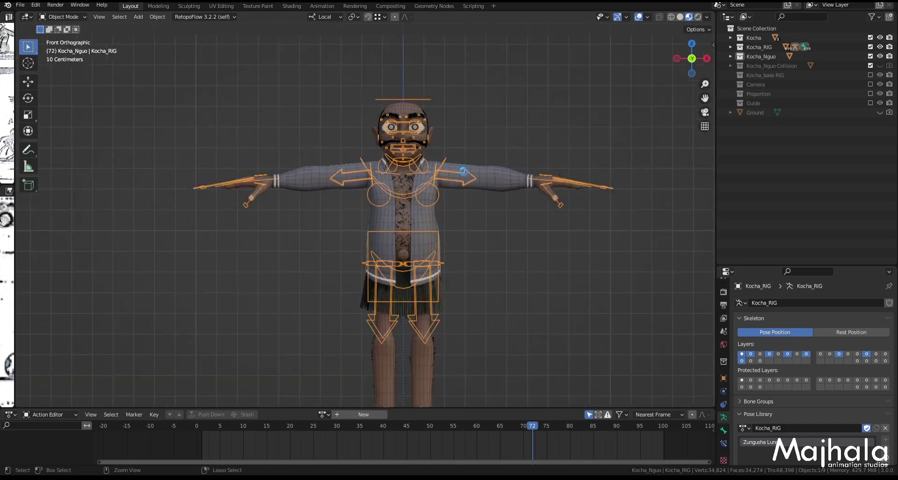
key(ctrl+s)
shift+middle_drag(518, 166, 495, 146)
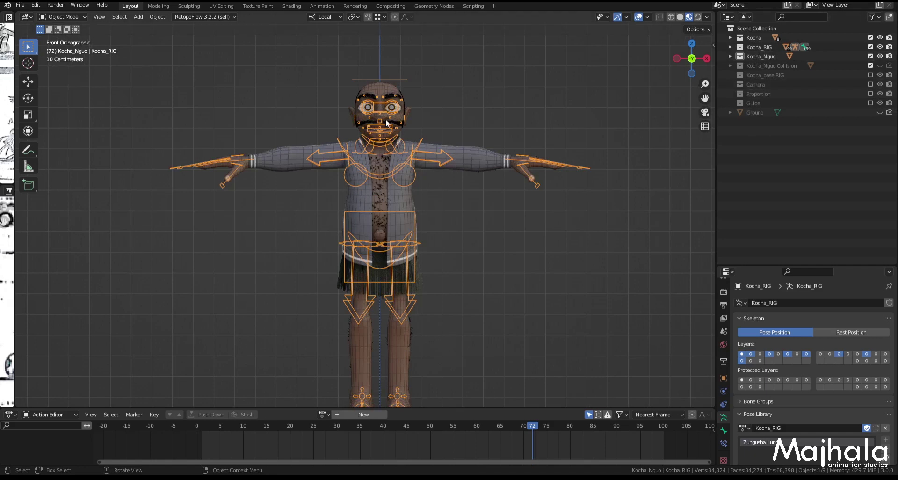
Switch to wireframe shading, select the whole character with its clothing and rig, and duplicate everything in place.
scroll(349, 160, down, 2)
key(z)
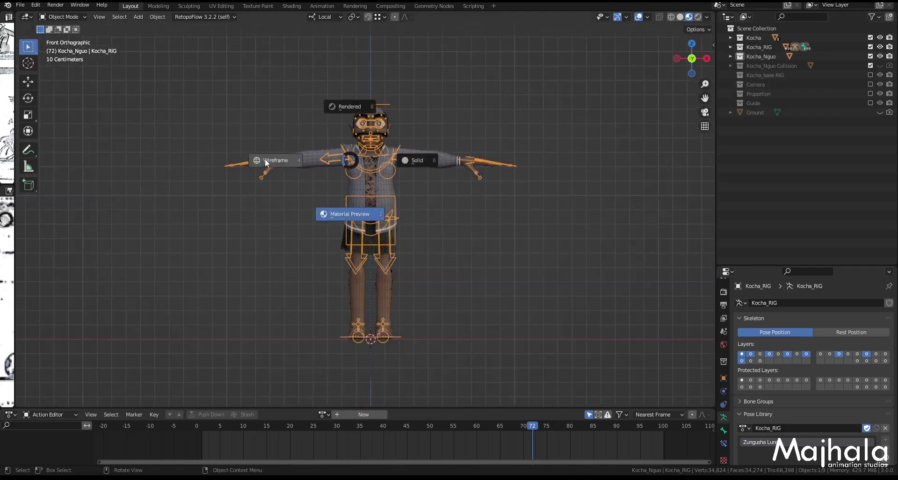
click(265, 162)
drag(181, 75, 535, 358)
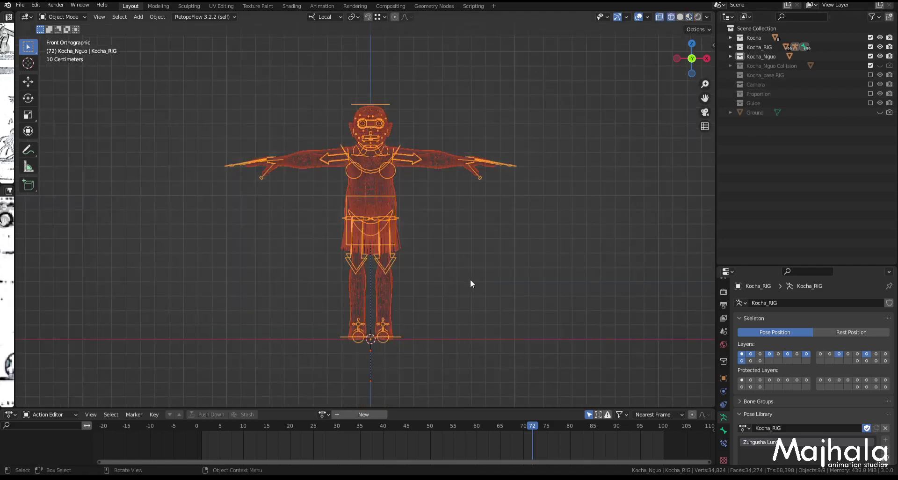
shift+middle_drag(531, 293, 479, 294)
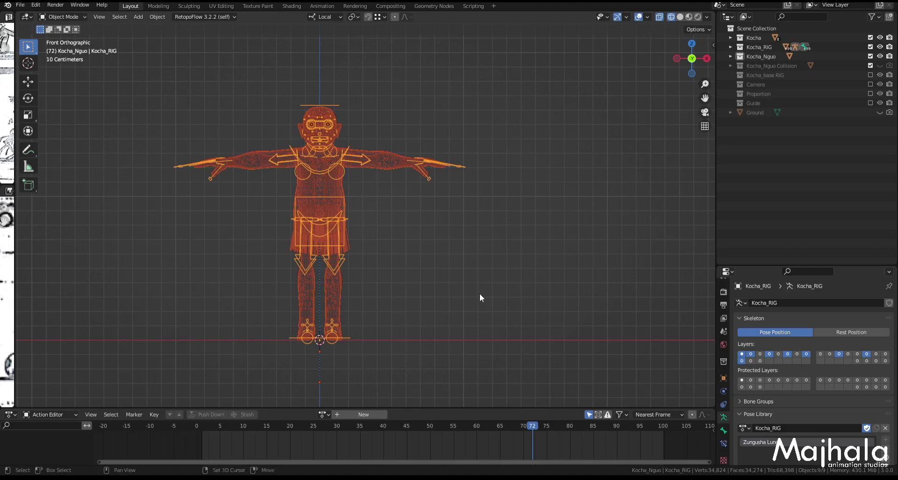
key(shift+d)
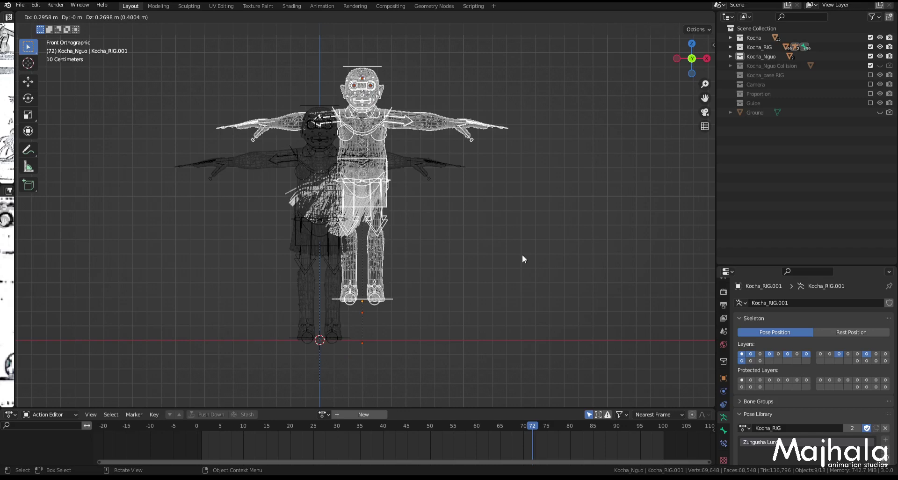
key(Escape)
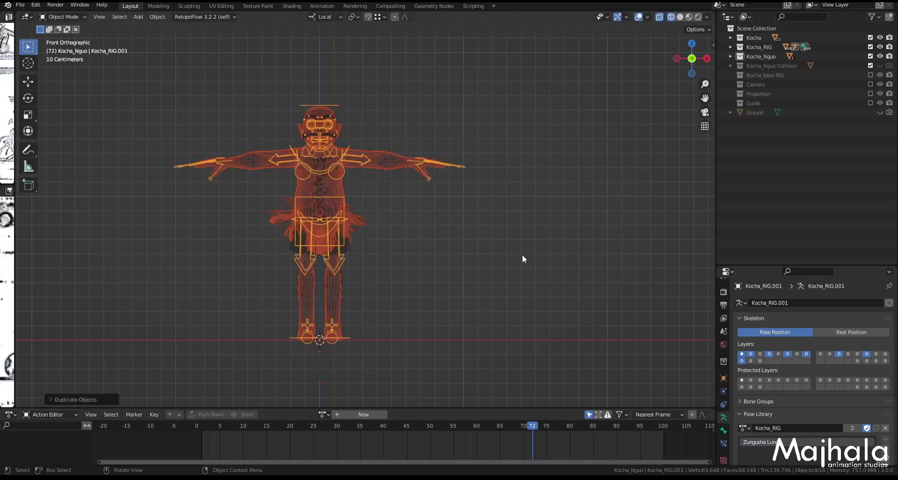
Move the duplicated objects into a new collection named Duplicate.
key(m)
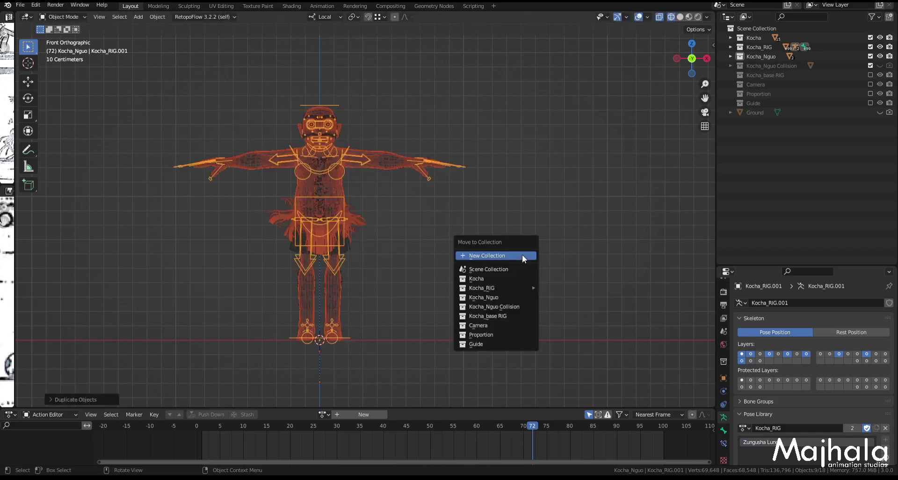
click(523, 256)
text(D)
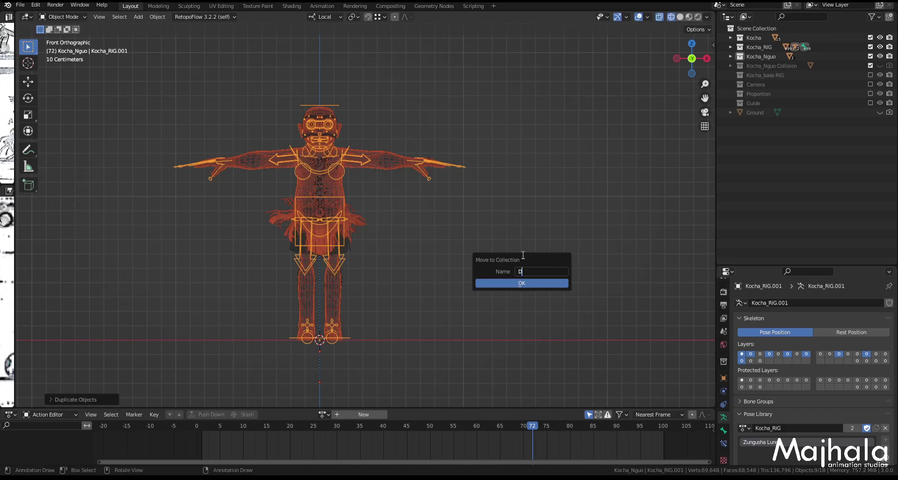
text(uplicate)
click(529, 283)
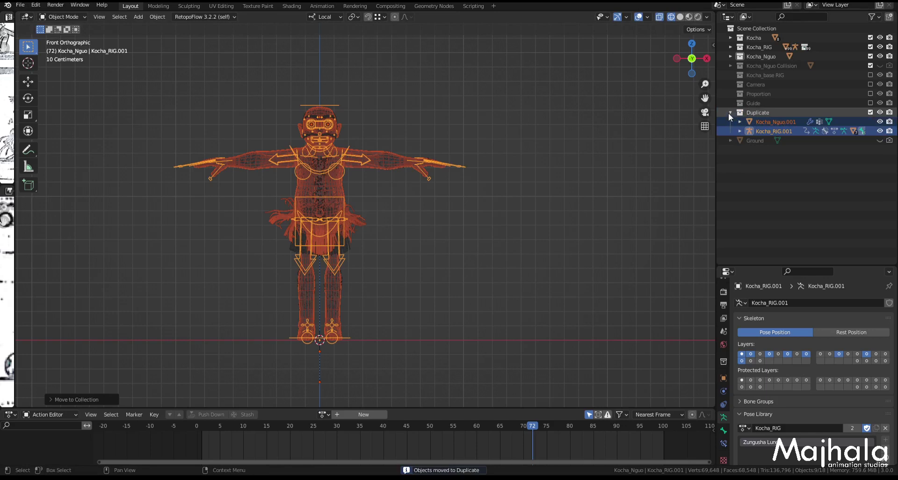
Switch to solid shading and exclude the Kocha, Kocha_RIG and Kocha_Nguo collections, keeping only the Duplicate collection's character shown.
click(870, 112)
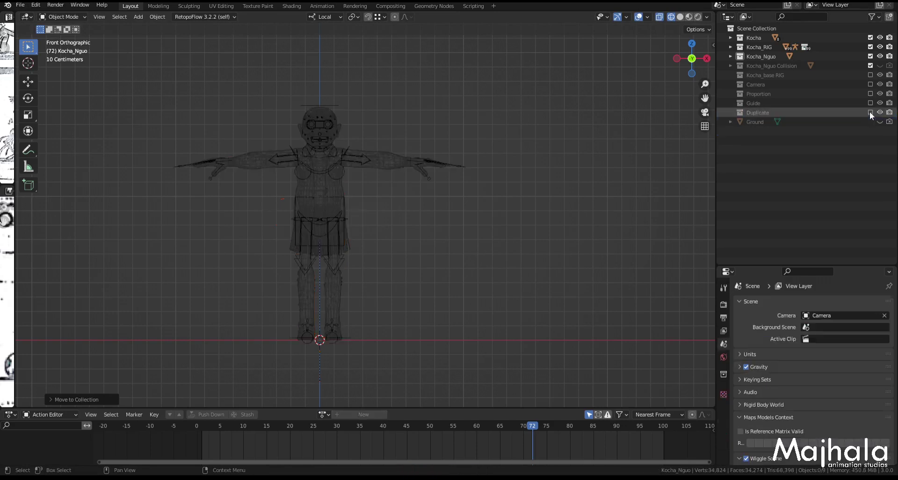
key(z)
click(481, 184)
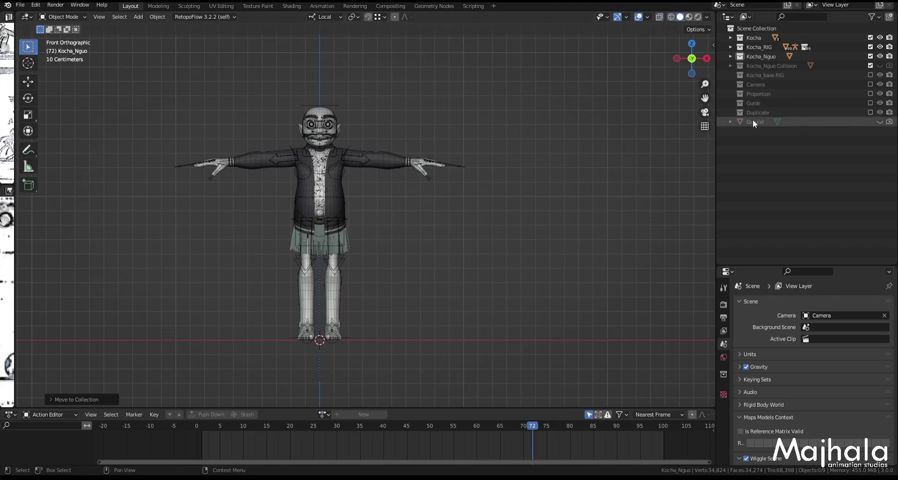
click(870, 112)
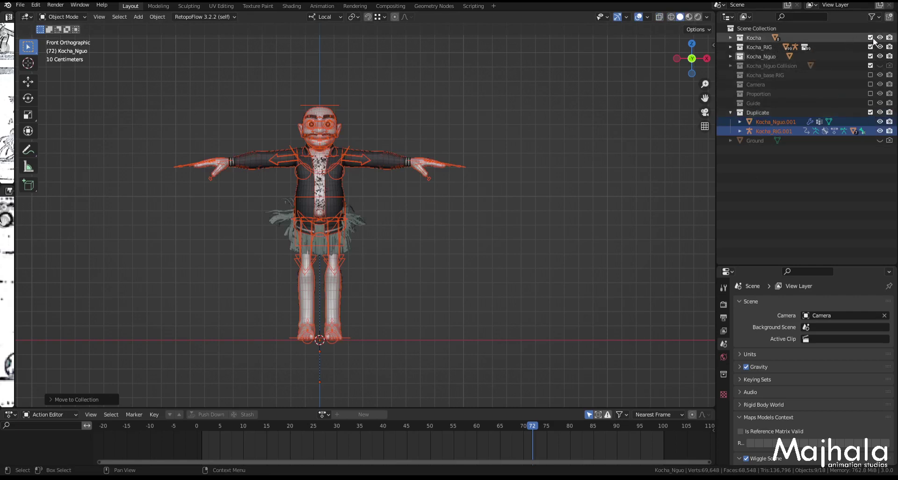
drag(870, 37, 870, 56)
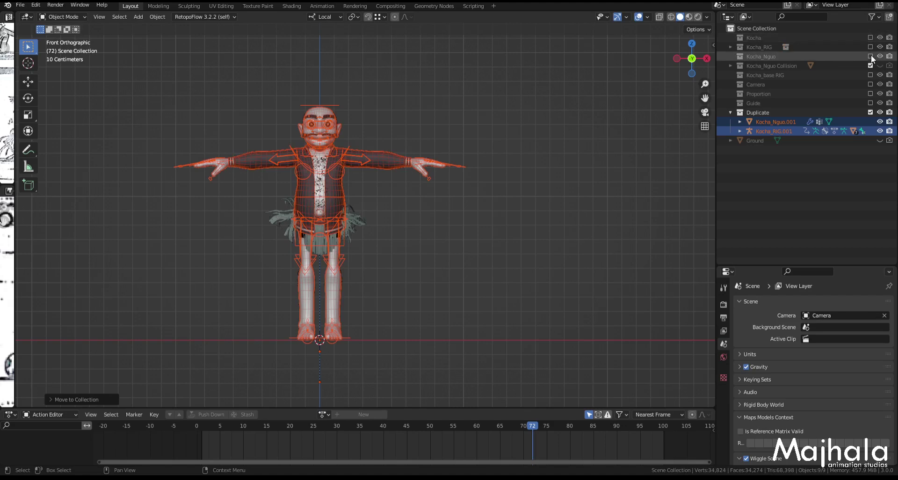
Examine the duplicated character's grass skirt up close and select the Kocha_Nguo.001 clothing mesh.
click(393, 82)
scroll(386, 86, up, 4)
shift+middle_drag(380, 288, 433, 173)
scroll(434, 174, down, 4)
middle_drag(433, 234, 417, 213)
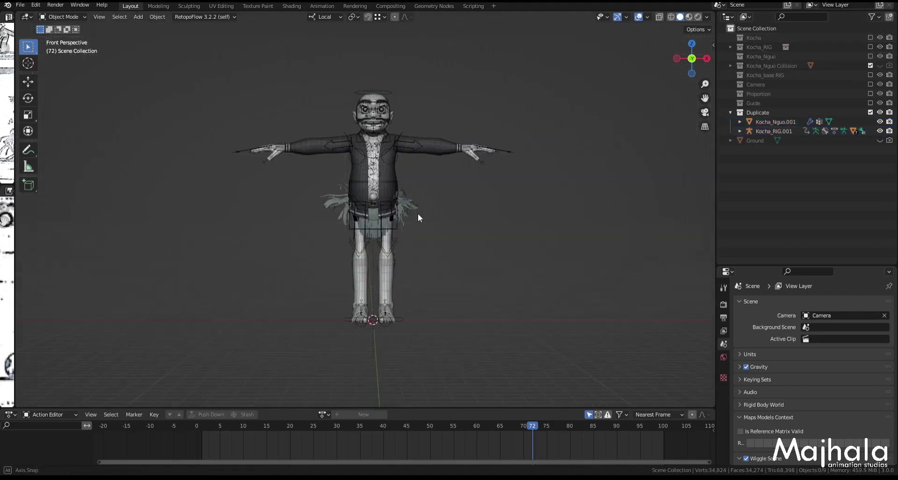
scroll(417, 213, up, 6)
click(445, 207)
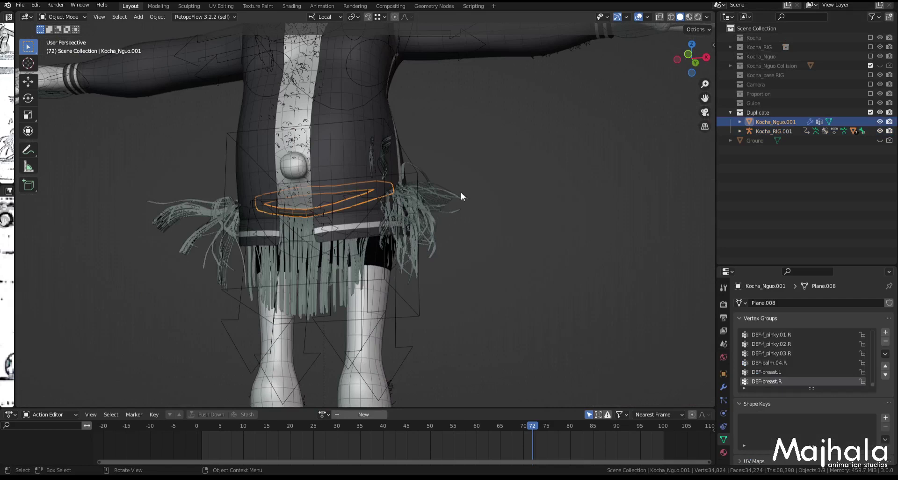
Restart the skirt simulation by playing the timeline from frame 1, stop at frame 19, and save the file.
key(KP_1)
scroll(461, 192, down, 4)
key(space)
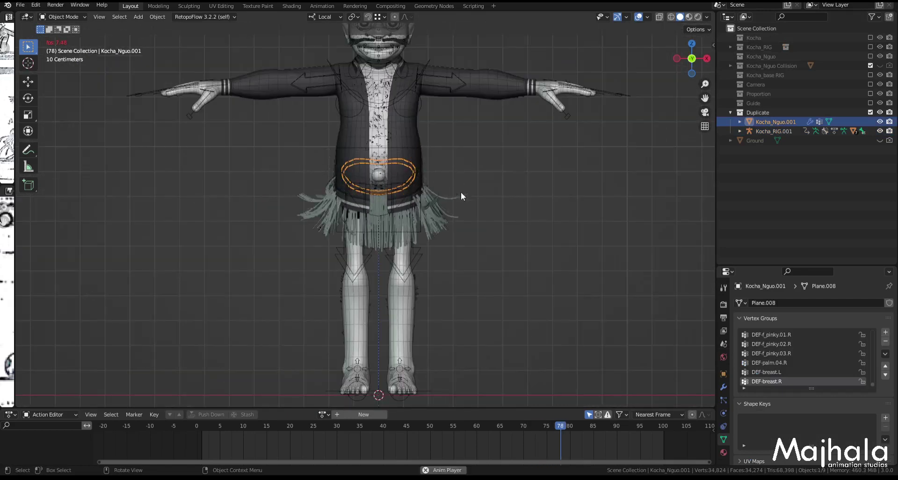
key(Escape)
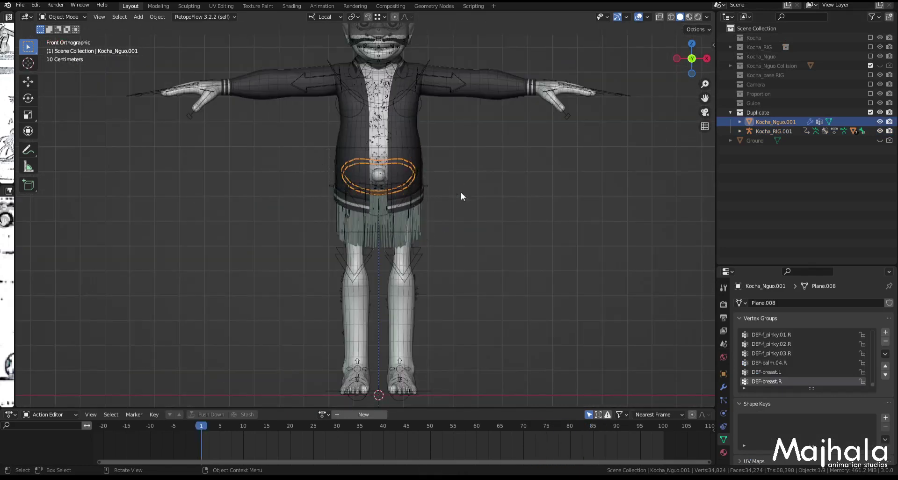
key(space)
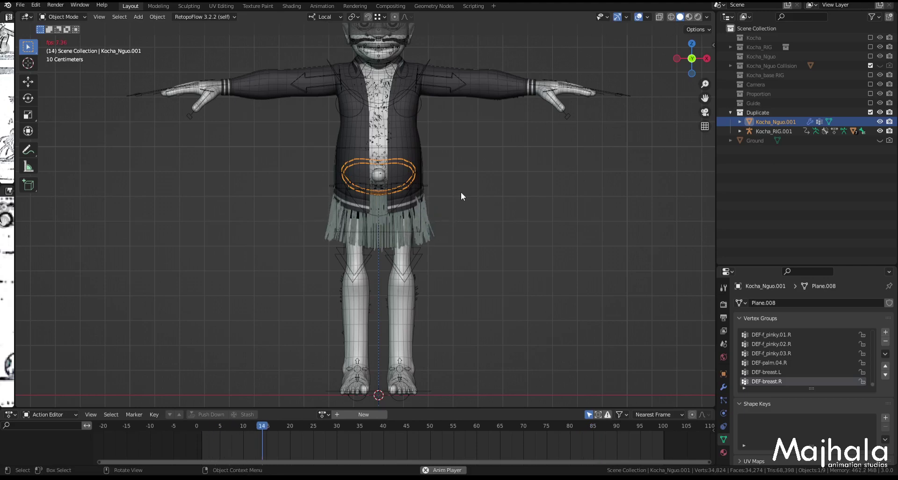
key(space)
key(ctrl+s)
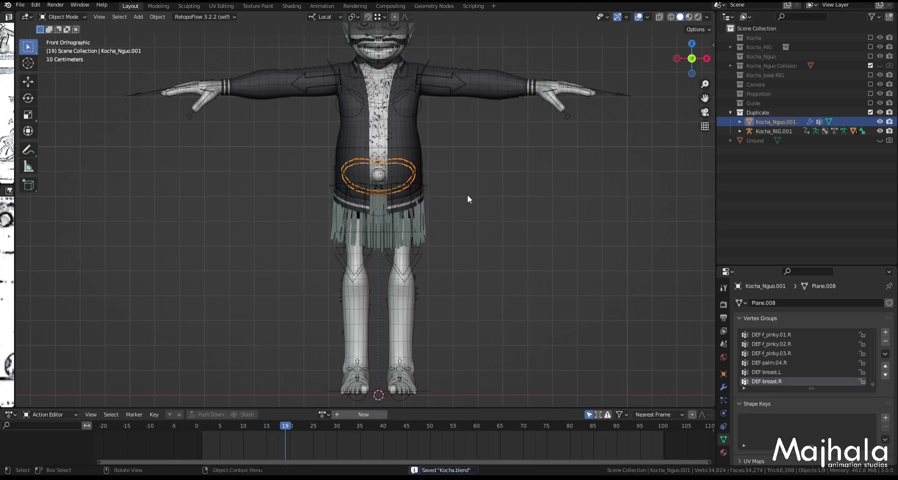
Select the duplicated control rig Kocha_RIG.001 and save the file.
scroll(496, 202, down, 1)
scroll(418, 147, up, 4)
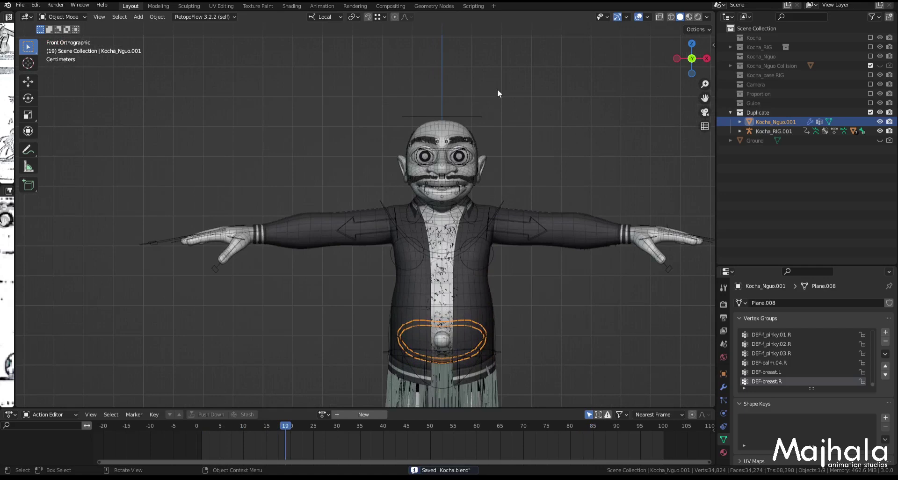
scroll(466, 123, up, 2)
click(481, 108)
scroll(481, 109, down, 5)
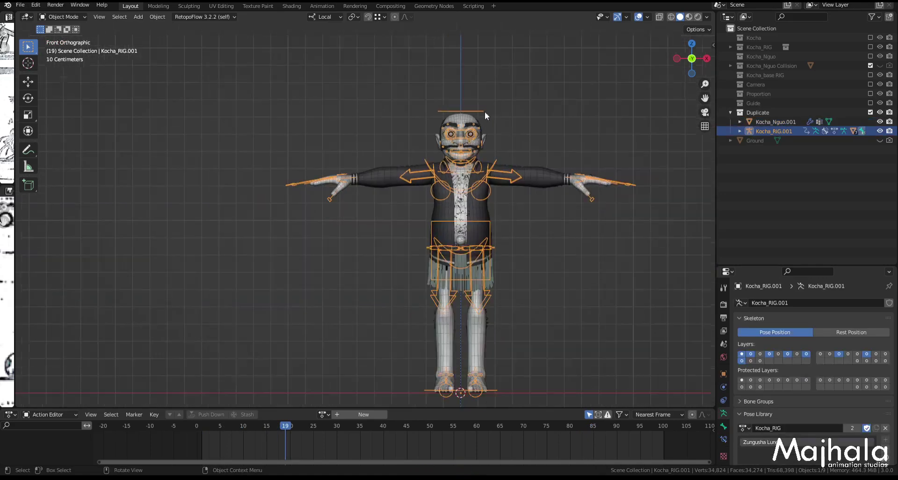
shift+middle_drag(529, 151, 478, 124)
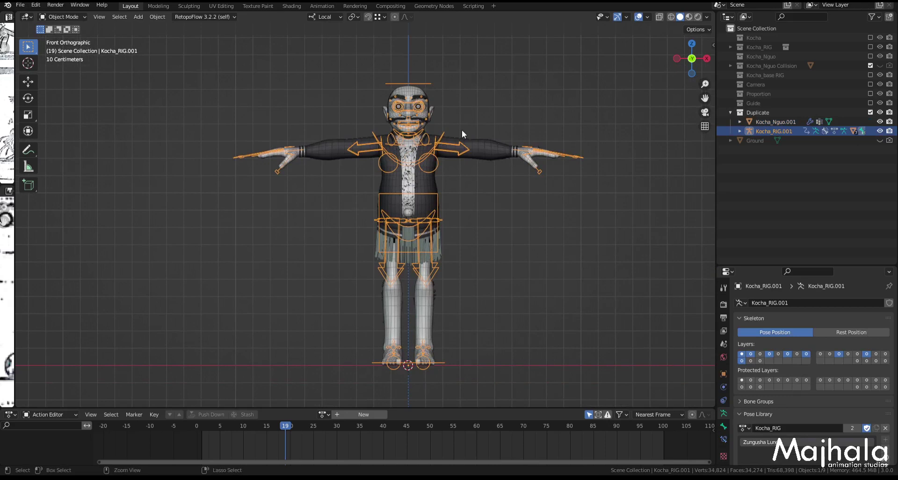
key(ctrl+s)
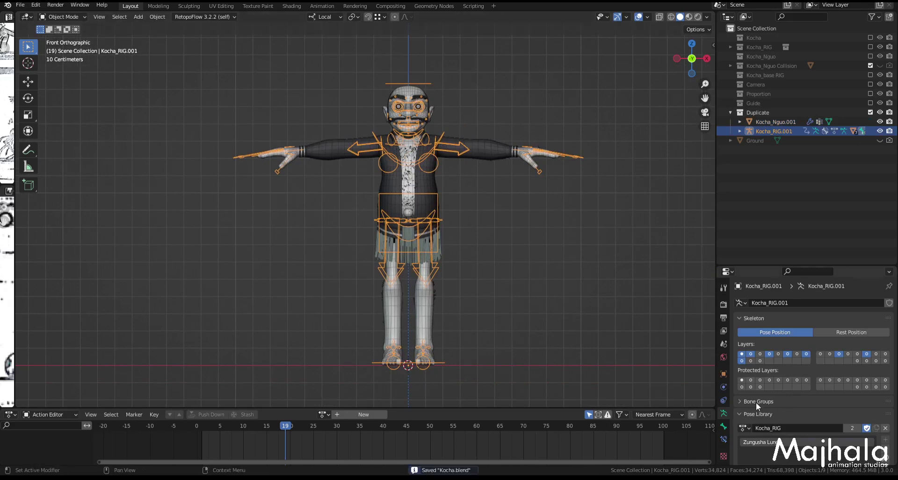
Enable the Kocha_base RIG collection and select its Kocha_base-RIG metarig.
scroll(730, 405, down, 1)
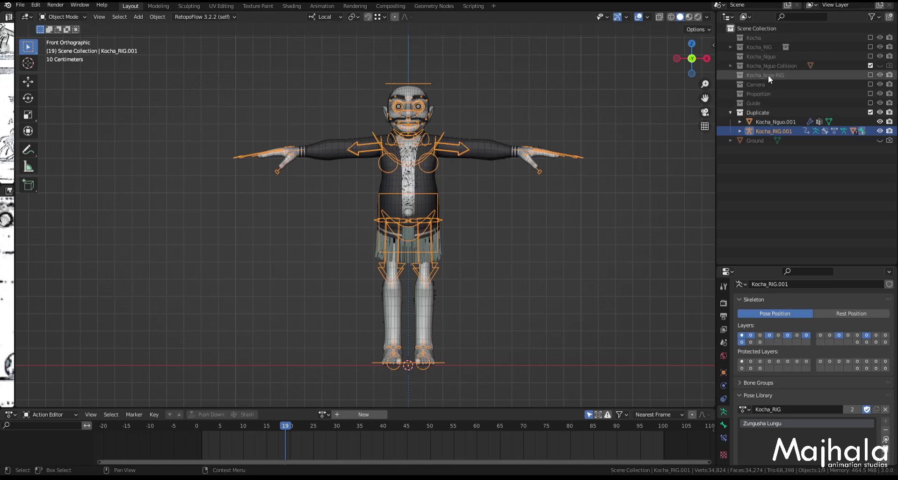
click(870, 75)
click(729, 75)
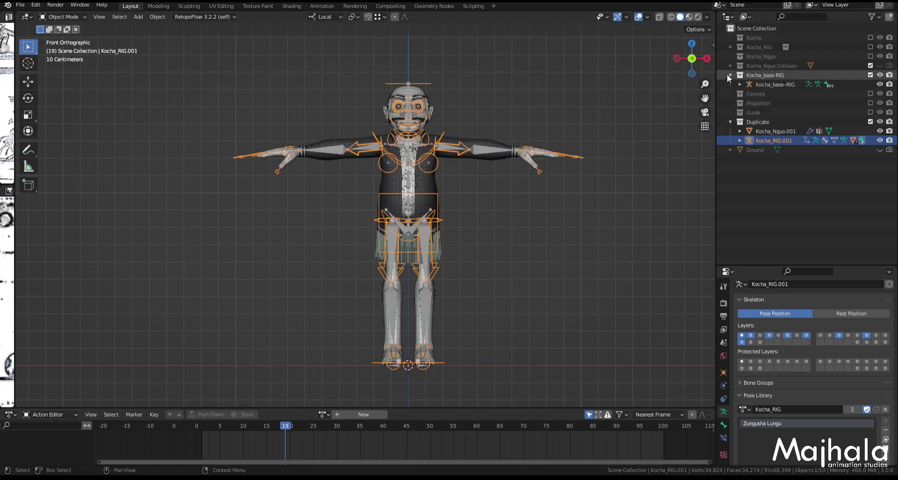
click(772, 84)
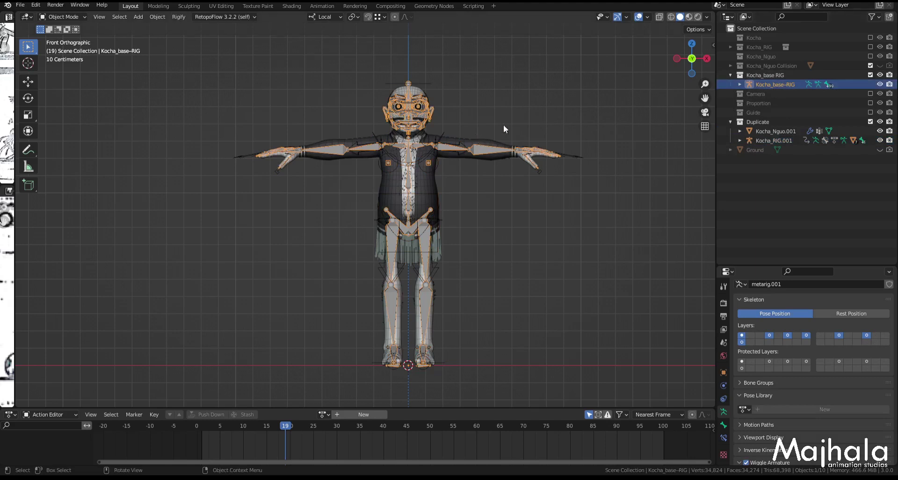
scroll(409, 113, up, 2)
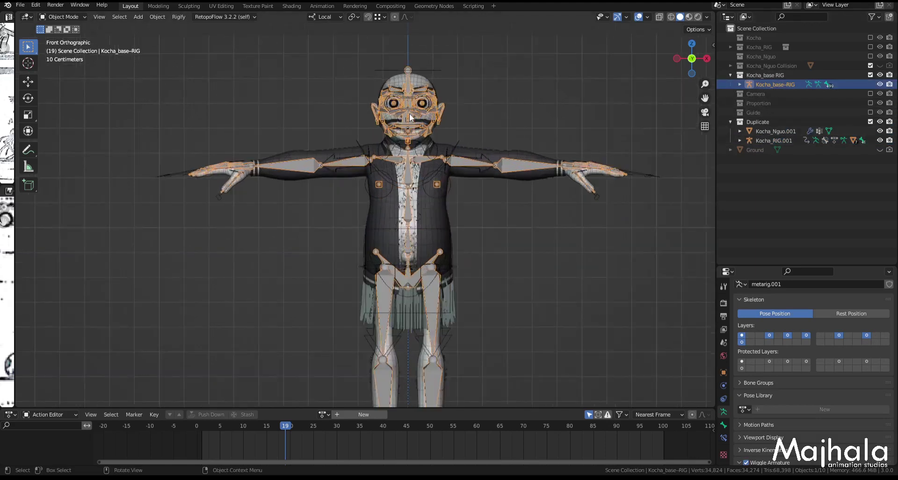
scroll(409, 114, up, 1)
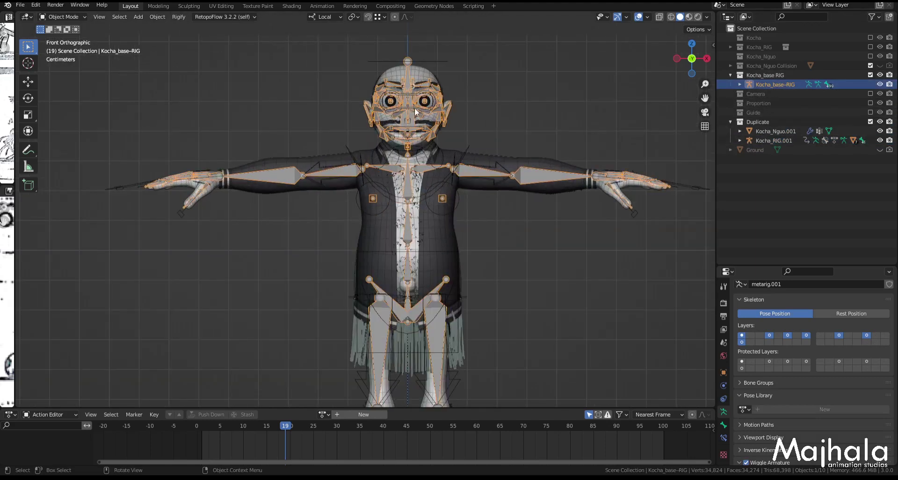
click(436, 60)
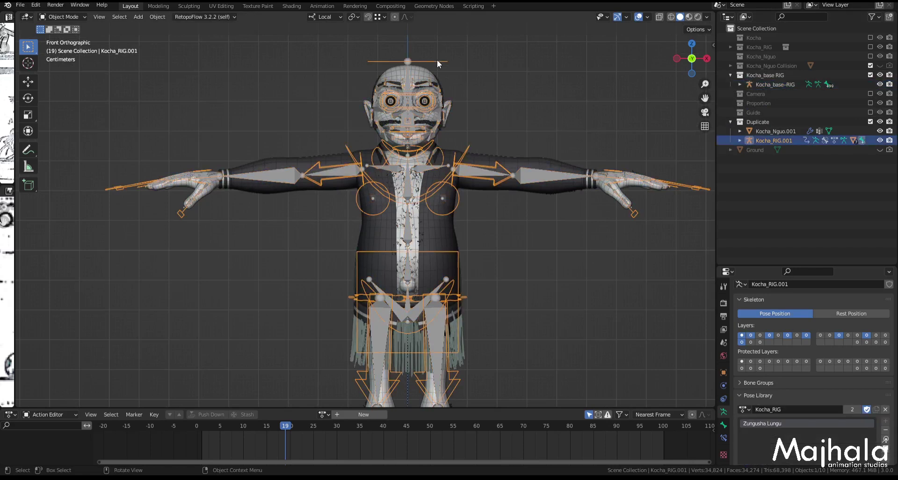
key(F2)
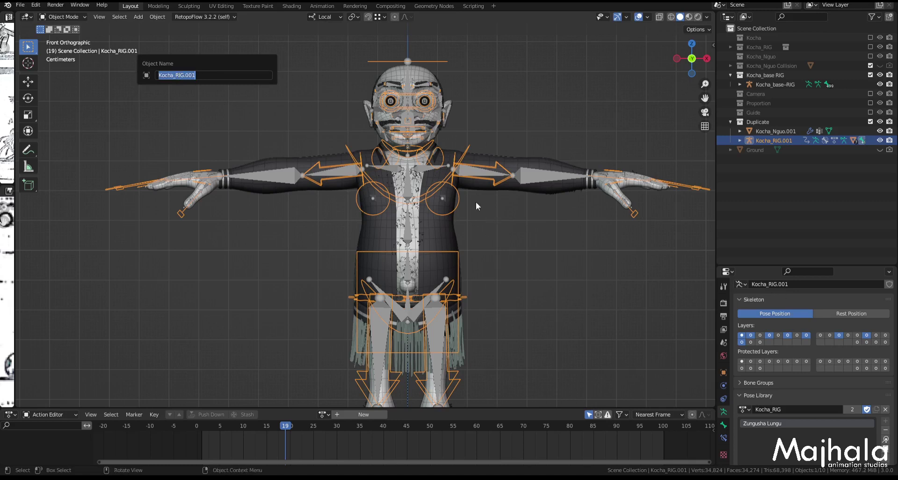
key(Escape)
Reselect the Kocha_base-RIG metarig, bring up its Rigify generation options, and duplicate the metarig in place.
click(476, 171)
scroll(533, 221, down, 4)
shift+middle_drag(576, 252, 543, 201)
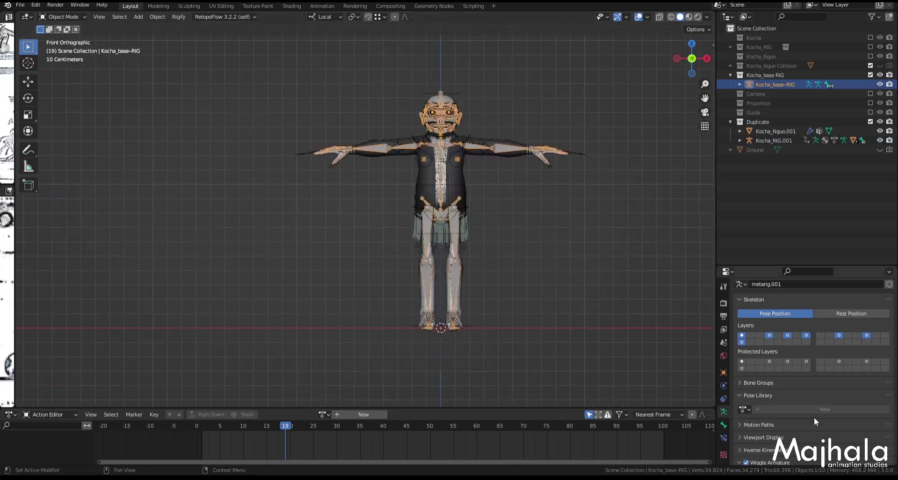
scroll(829, 424, down, 8)
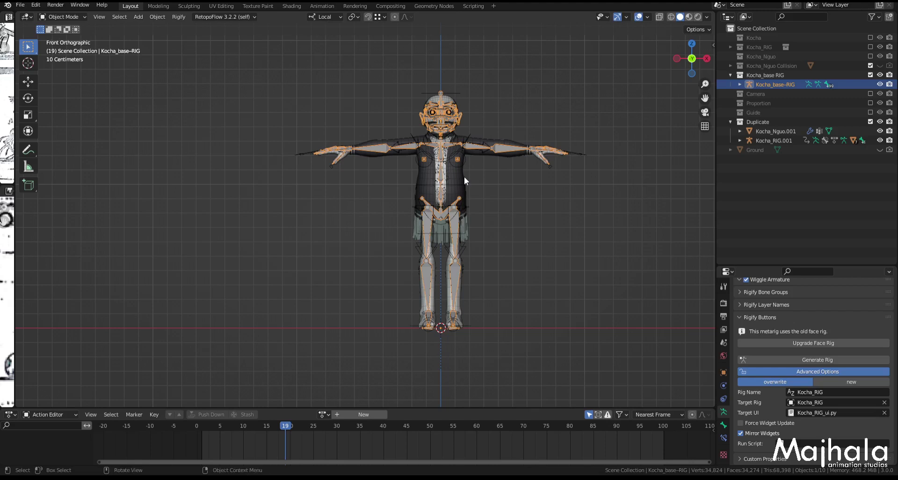
key(shift+d)
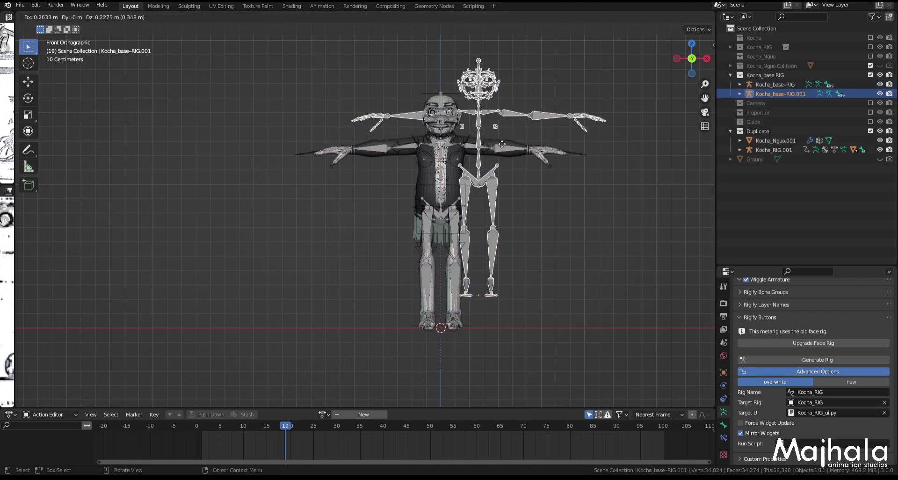
right_click(505, 141)
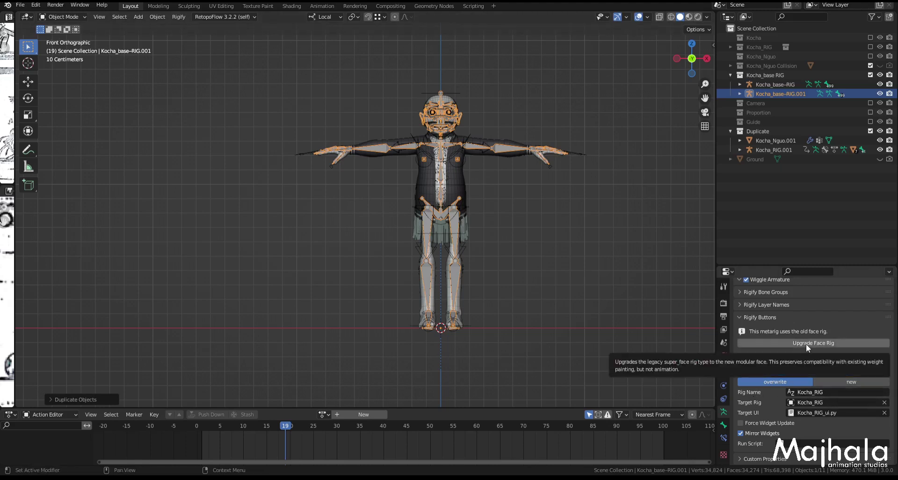
Hide the original Kocha_base-RIG and upgrade the duplicated metarig Kocha_base-RIG.001 to the new modular face rig.
click(879, 84)
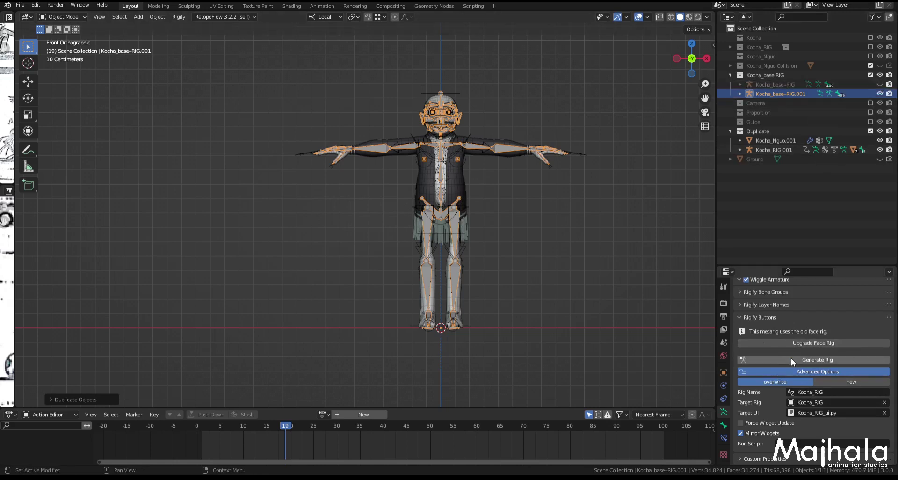
scroll(422, 94, up, 6)
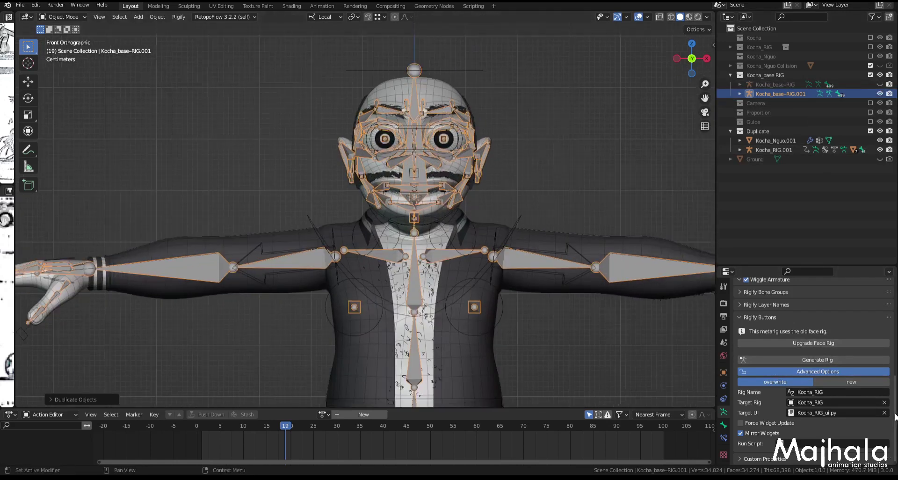
click(809, 343)
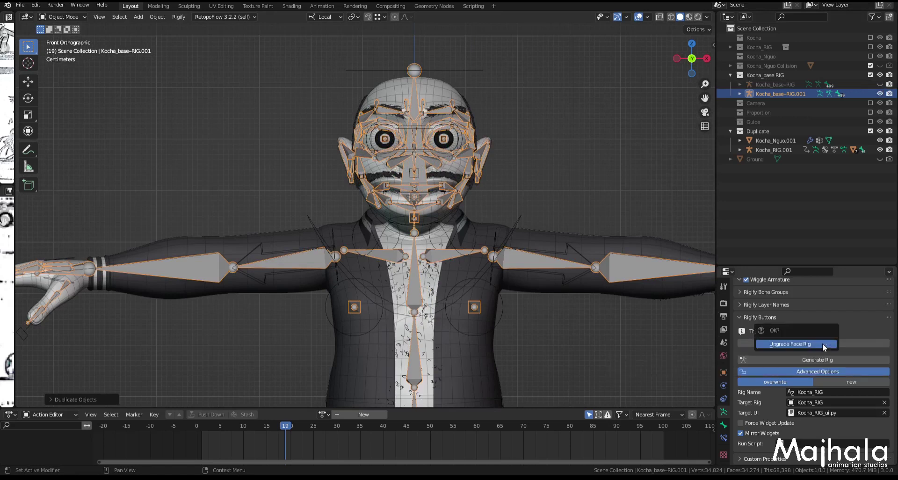
click(793, 344)
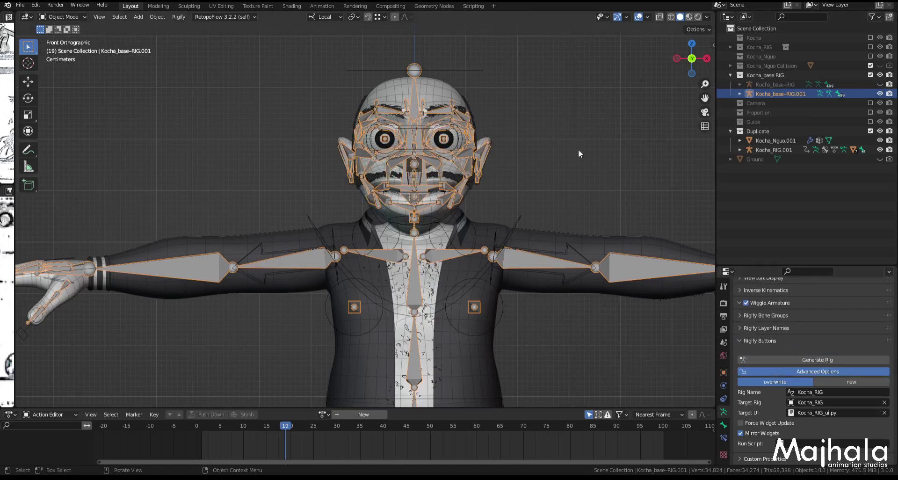
middle_drag(439, 146, 479, 185)
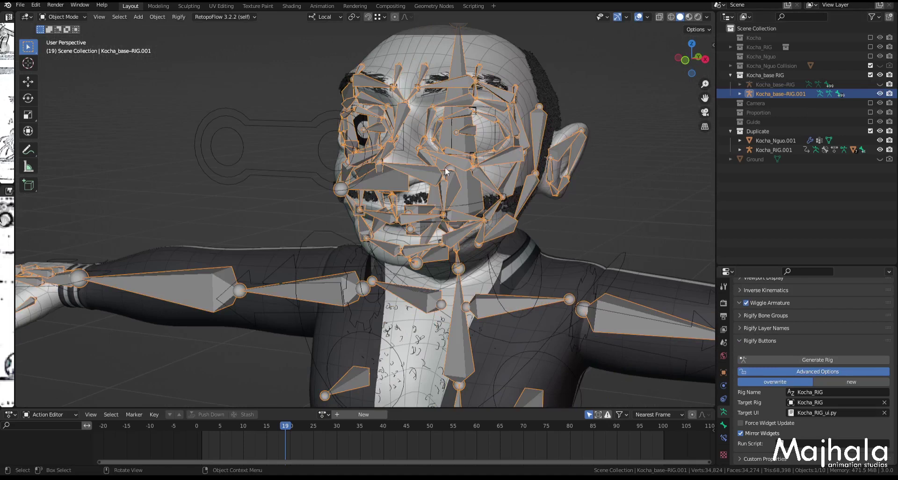
key(KP_1)
scroll(538, 215, down, 3)
scroll(548, 188, up, 1)
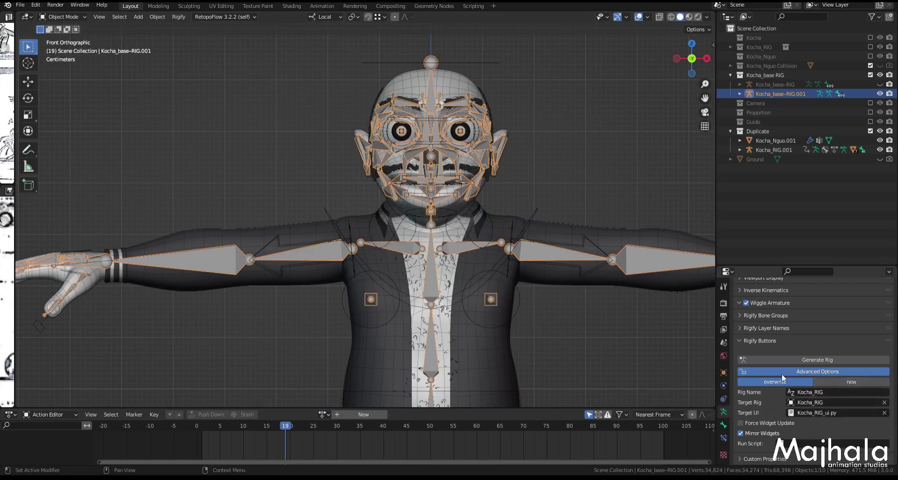
Set both the Rigify rig name and target rig of Kocha_base-RIG.001 to Kocha_RIG.001, copying the name from the duplicated control rig.
click(470, 63)
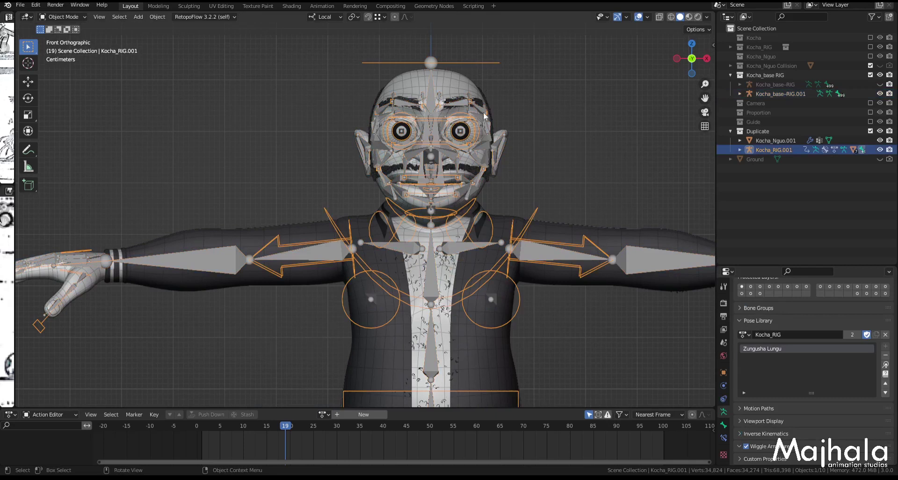
click(484, 150)
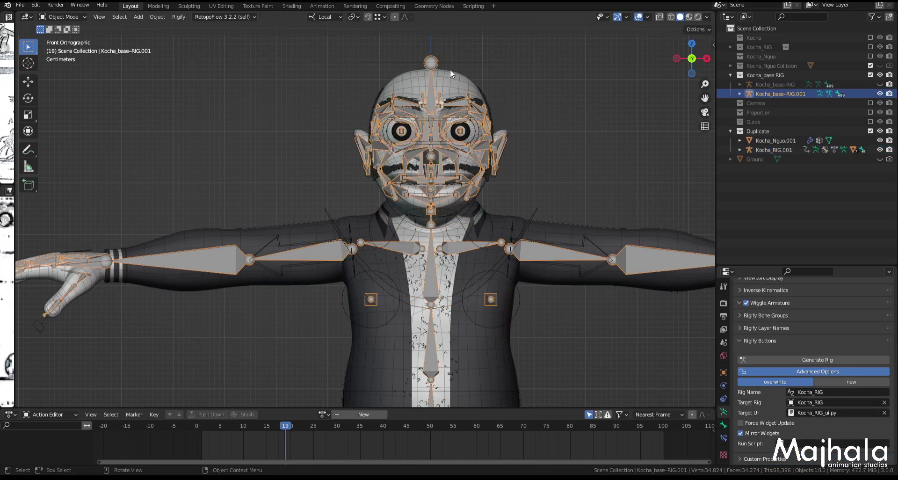
click(463, 63)
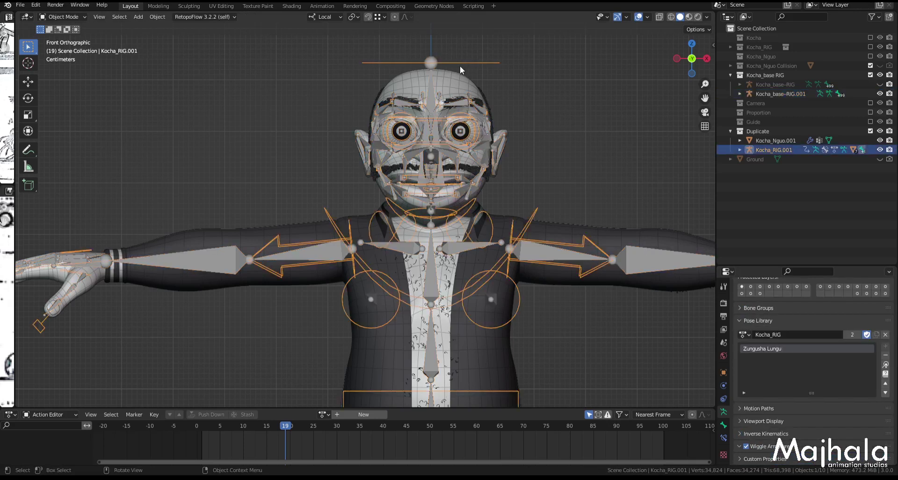
key(F2)
key(ctrl+c)
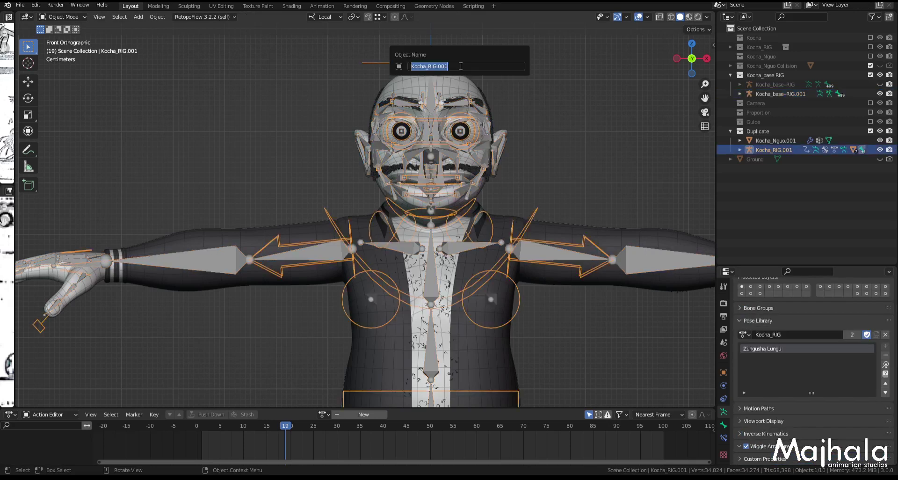
click(481, 121)
scroll(837, 381, down, 5)
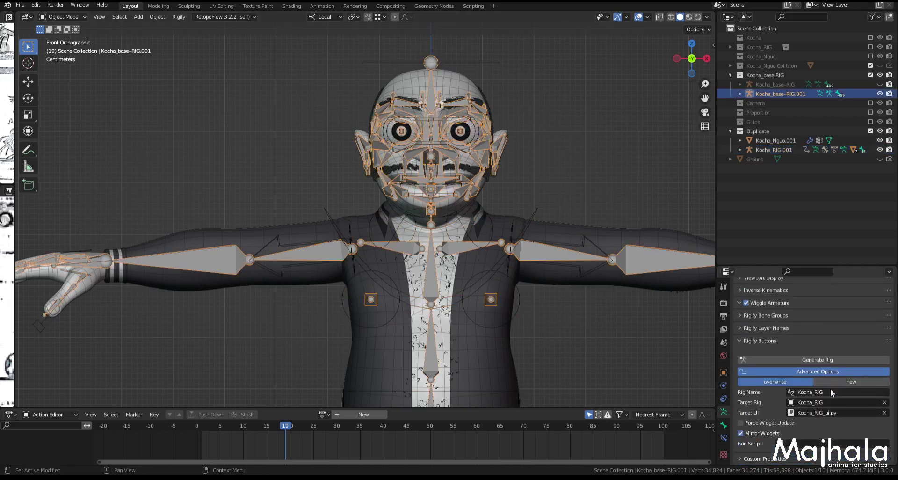
click(823, 392)
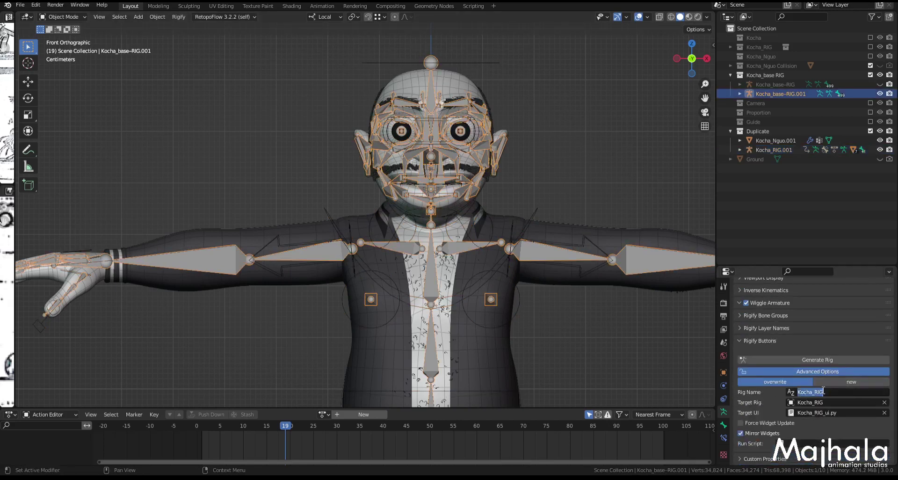
key(ctrl+v)
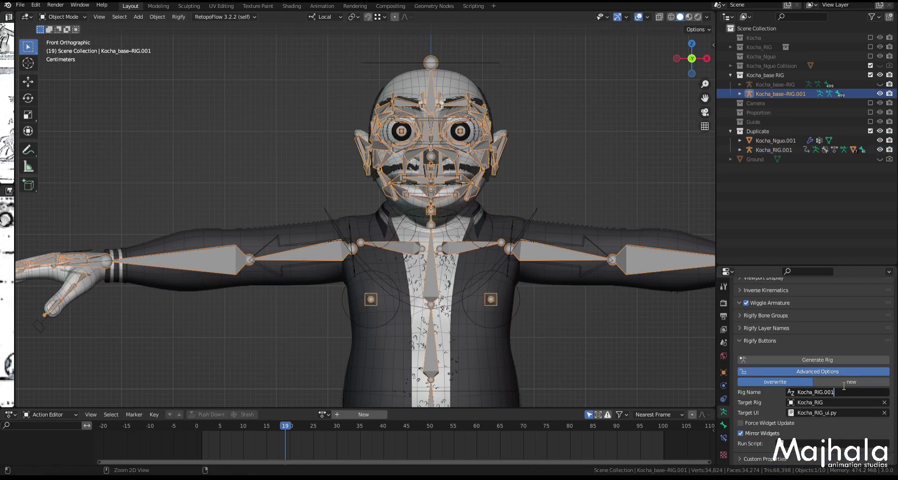
key(Return)
click(811, 408)
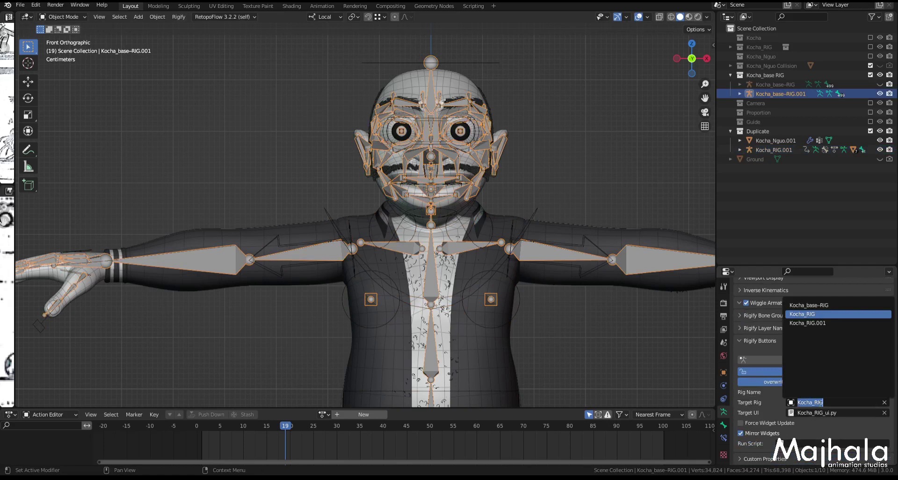
click(824, 323)
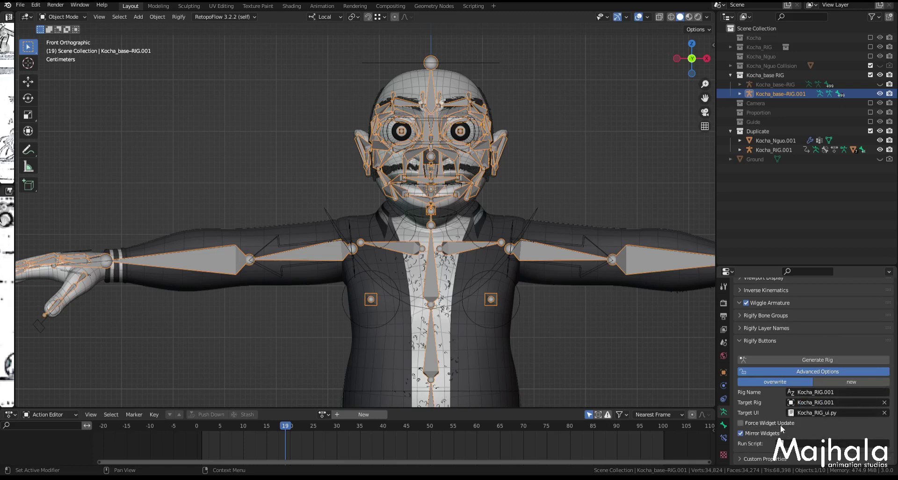
Enable Force Widget Update and generate the rig from the upgraded metarig.
click(741, 423)
click(812, 360)
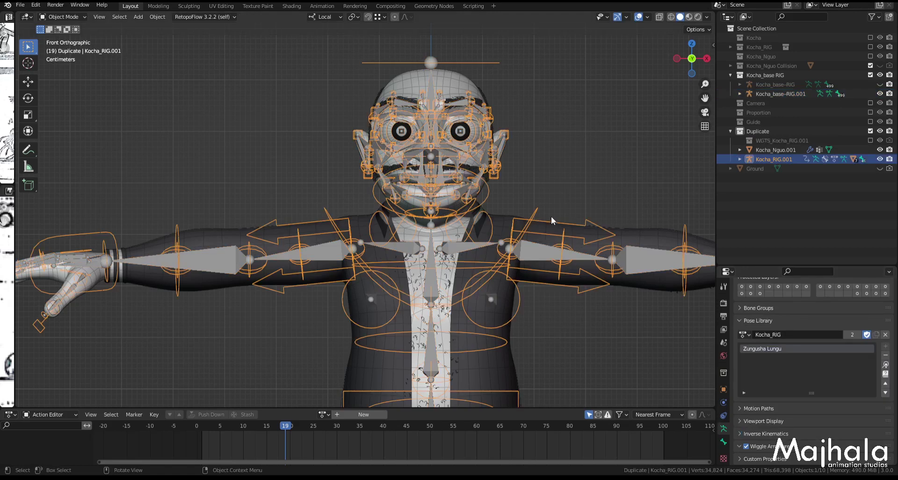
middle_drag(553, 215, 470, 225)
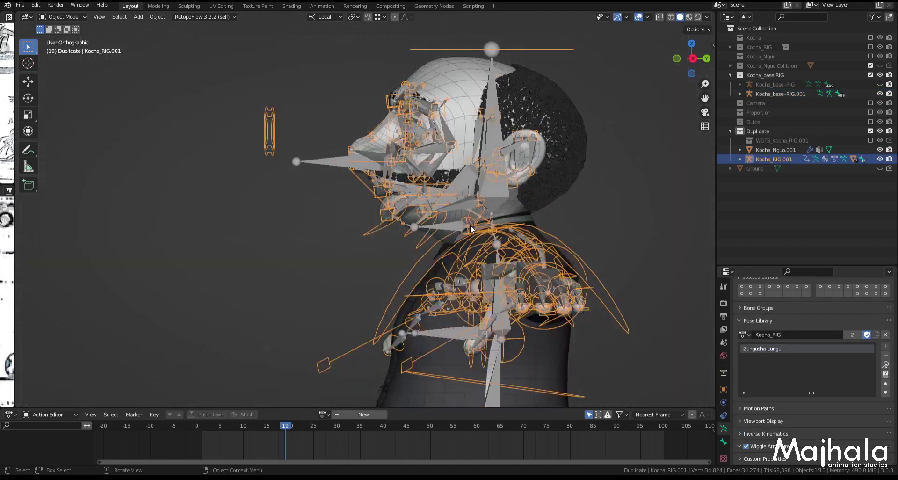
key(KP_1)
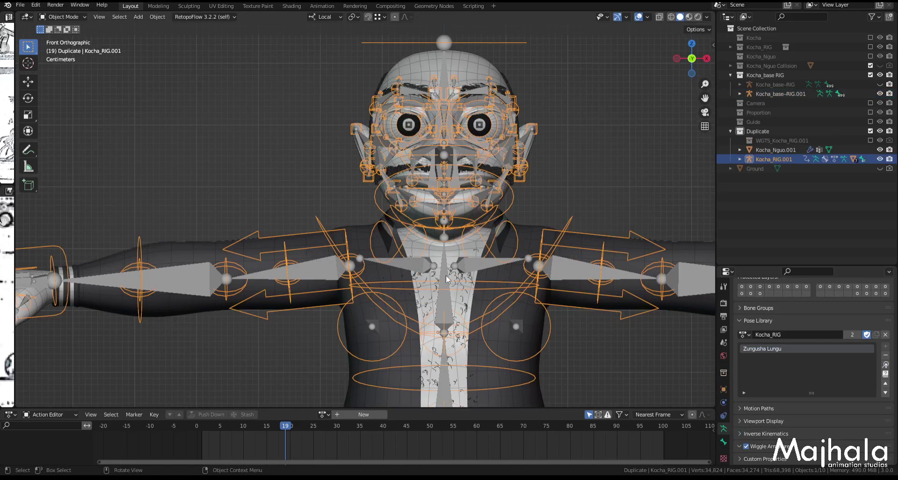
Hide the Kocha_base-RIG.001 metarig and select the regenerated control rig Kocha_RIG.001.
click(480, 273)
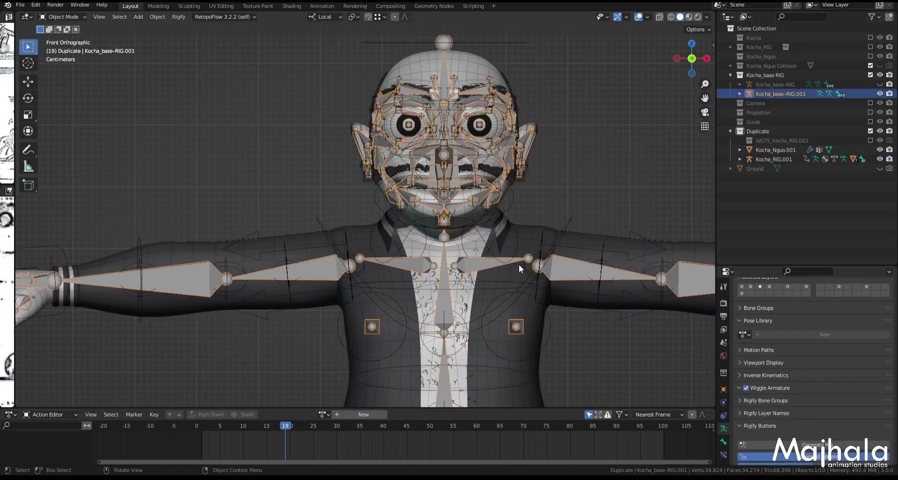
key(h)
scroll(479, 269, down, 5)
click(486, 269)
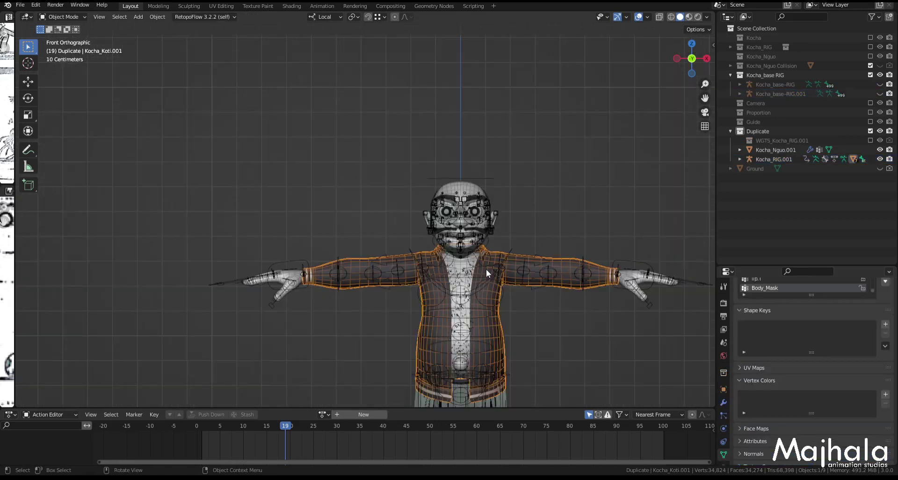
click(508, 251)
scroll(487, 243, up, 3)
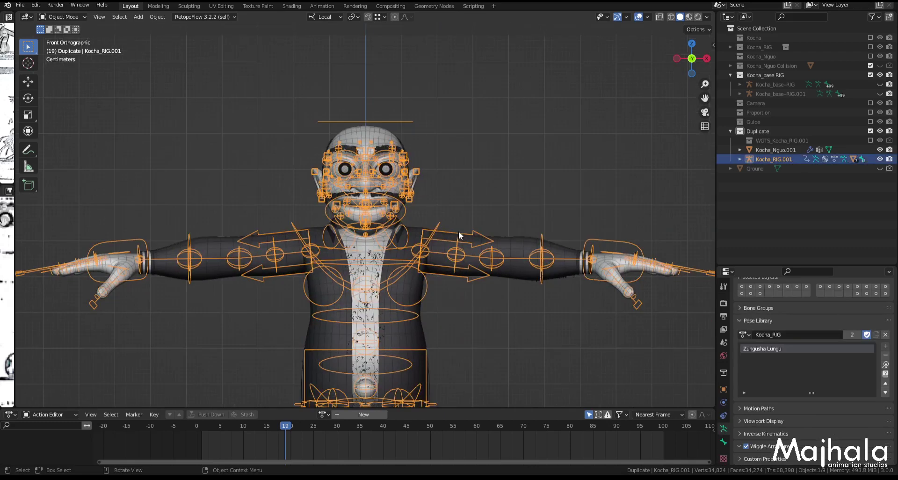
key(g)
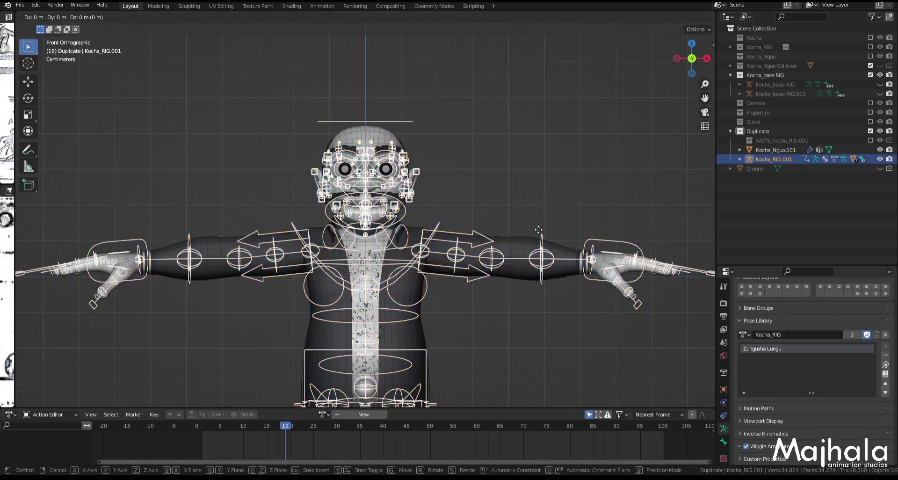
key(x)
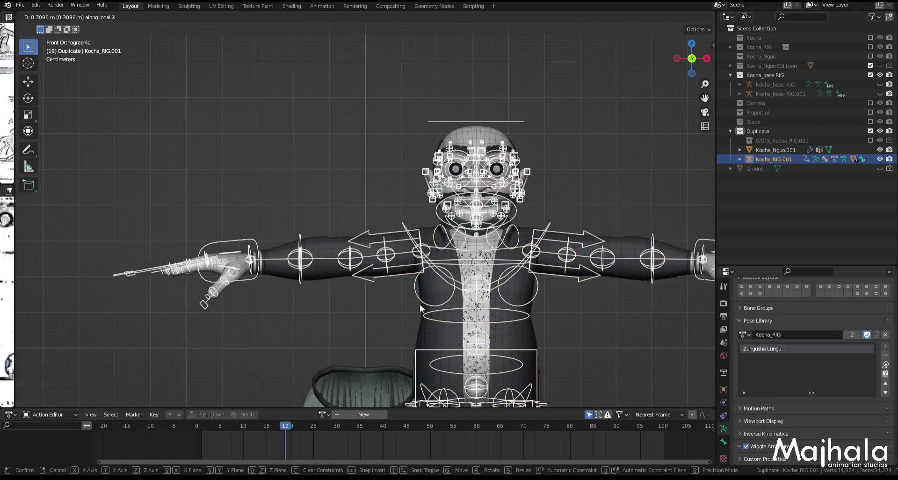
key(Escape)
Add the skirt Kocha_Nguo.001 to the selection, move it with the control rig about 0.5 m along local X, and deselect everything.
scroll(327, 365, up, 4)
shift+click(304, 318)
scroll(304, 318, down, 4)
scroll(316, 315, up, 2)
key(g)
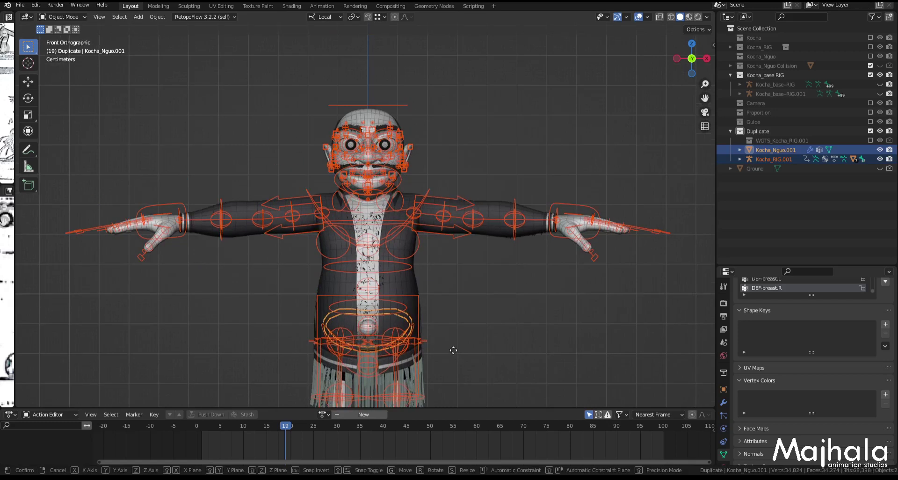
key(x)
key(x)
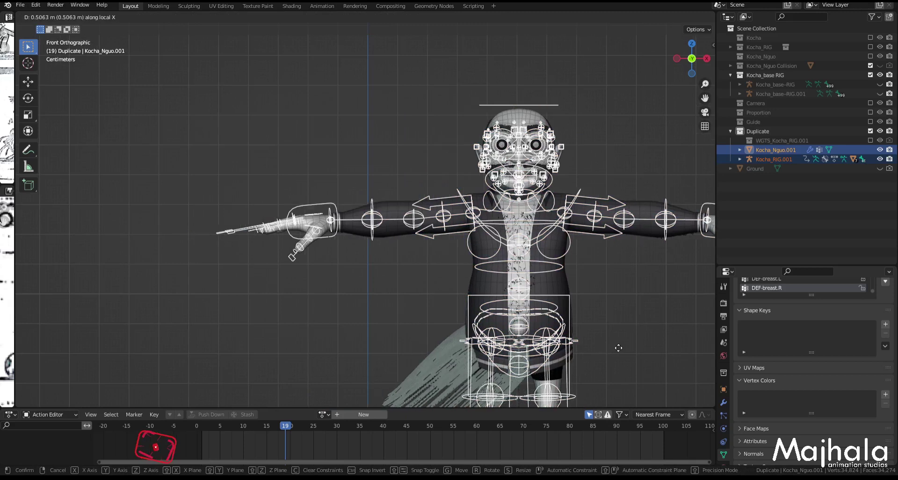
click(618, 347)
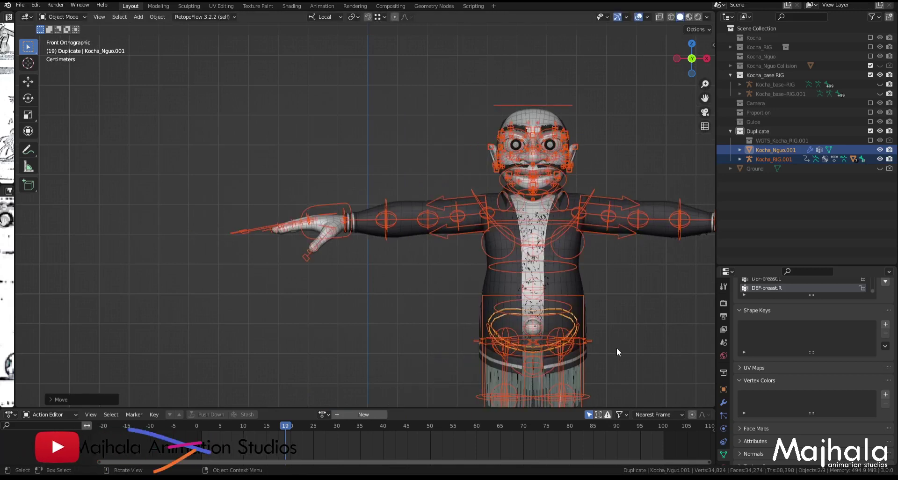
scroll(510, 296, down, 3)
click(450, 295)
Collapse the Duplicate and Kocha_base RIG collections and enable the original character's Kocha and Kocha_RIG collections.
scroll(538, 196, up, 6)
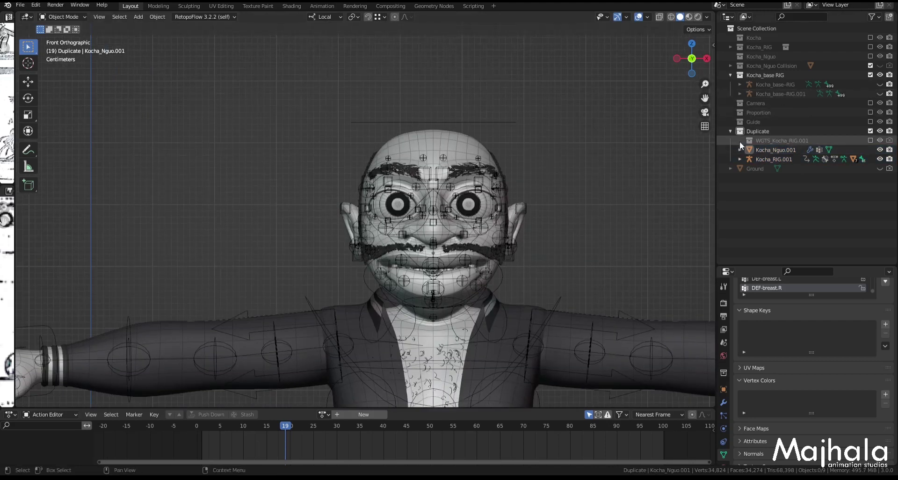
click(731, 131)
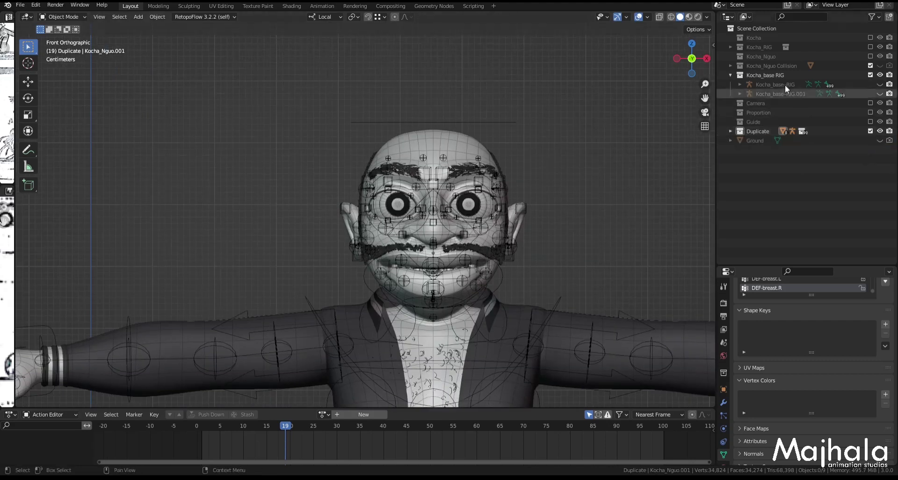
click(730, 74)
scroll(452, 101, down, 6)
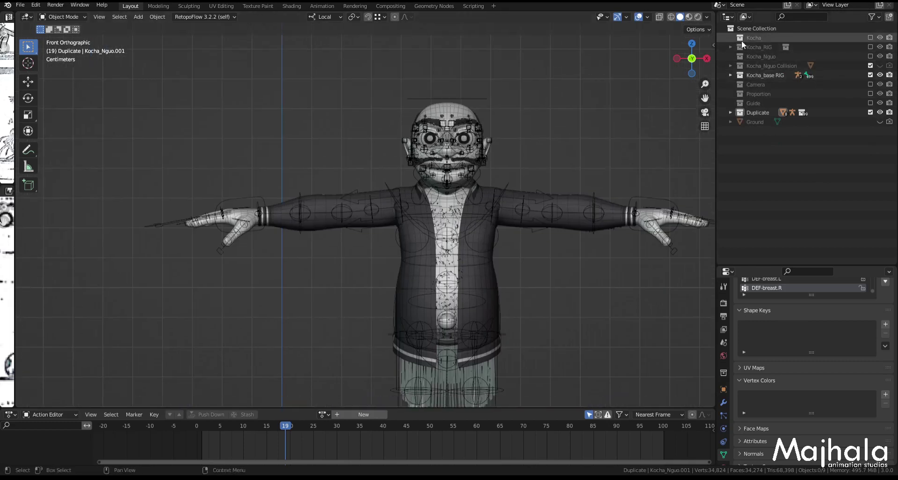
click(870, 38)
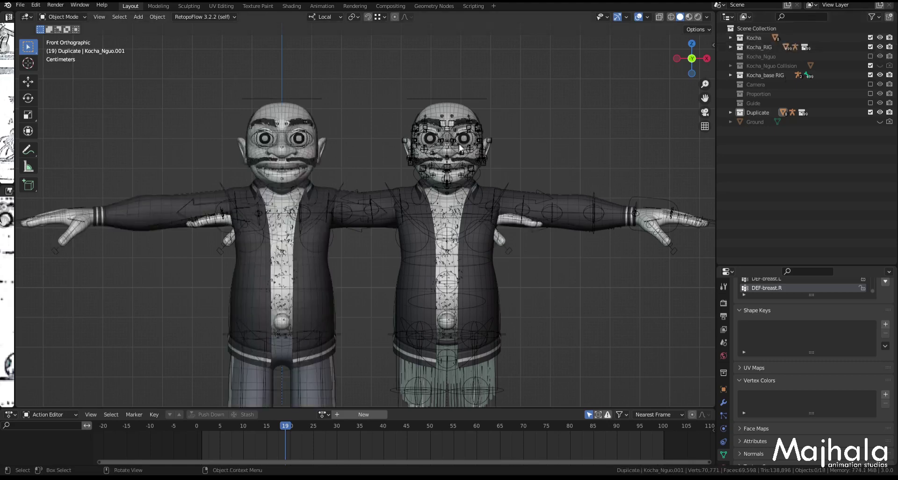
Select Kocha_RIG.001 and Kocha_RIG together, compare their face controls in Pose Mode with no bones selected, and return to Object Mode.
scroll(319, 130, up, 2)
scroll(546, 203, up, 2)
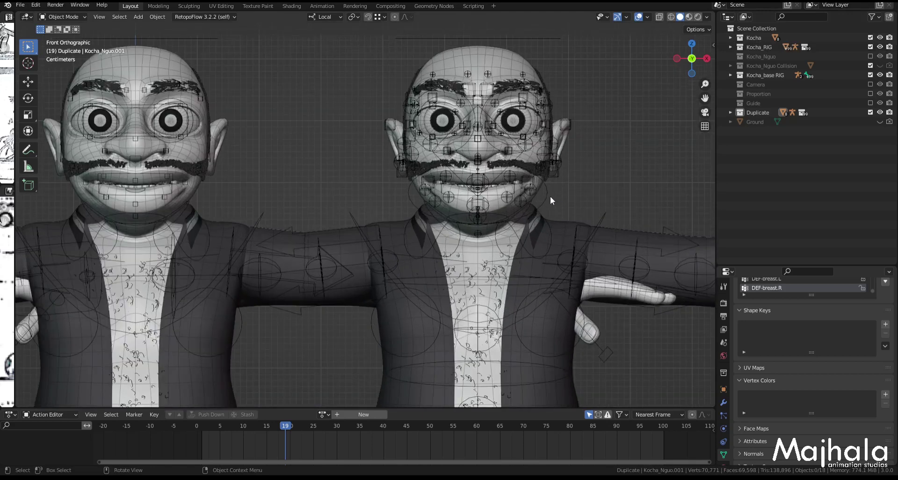
click(550, 197)
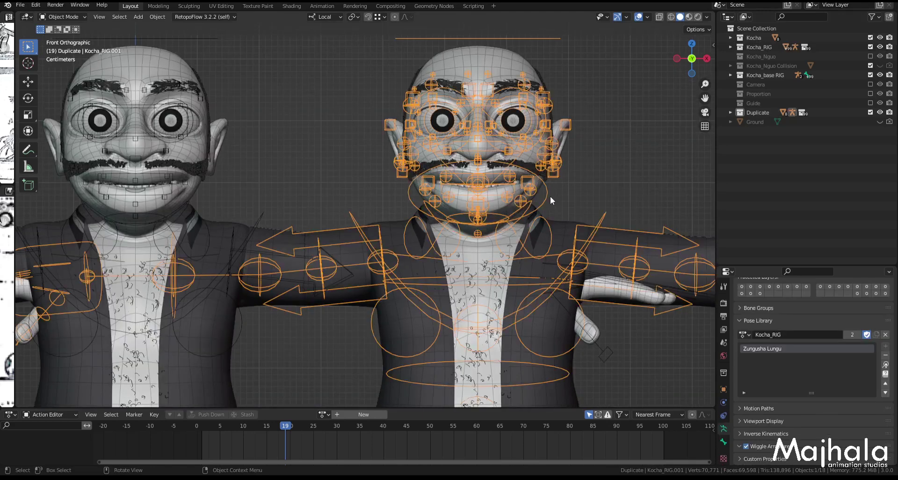
shift+click(266, 212)
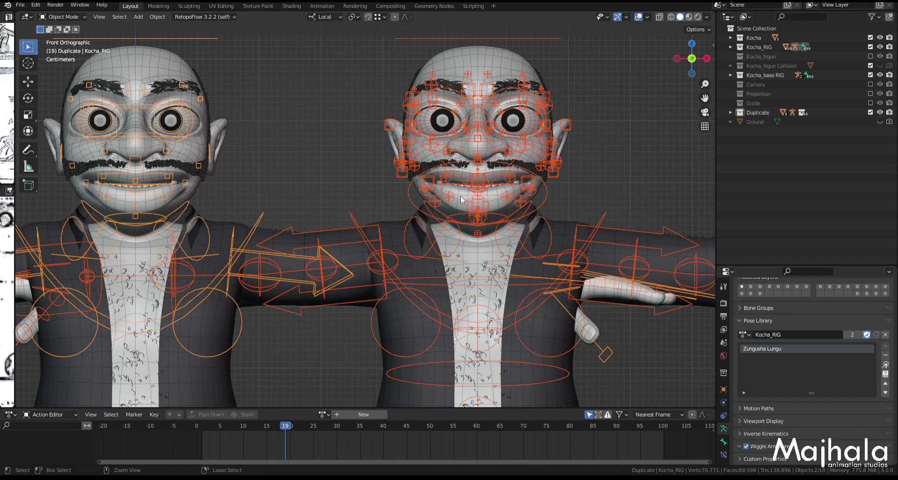
key(ctrl+Tab)
scroll(389, 188, down, 3)
scroll(428, 177, up, 1)
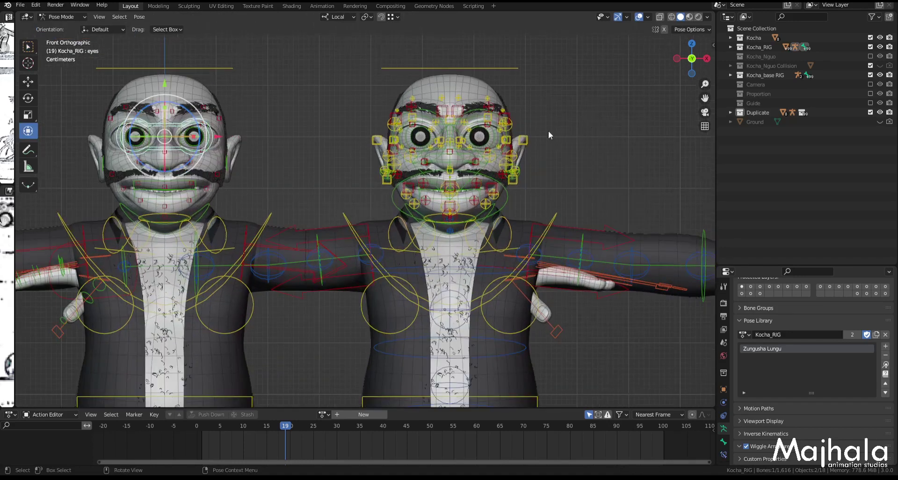
key(alt+a)
key(ctrl+Tab)
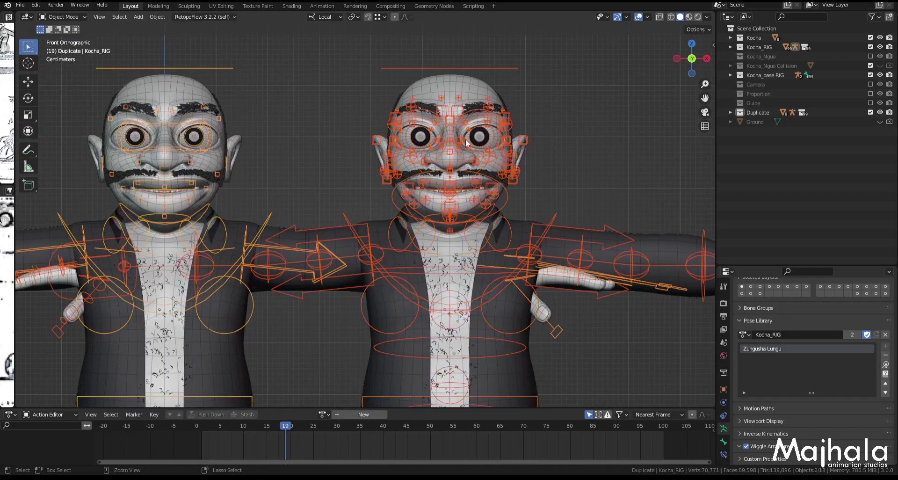
Select only Kocha_RIG.001, enter Pose Mode, and bring up its Rig Layers and armature layer settings.
click(505, 151)
shift+middle_drag(488, 145, 544, 163)
scroll(544, 163, up, 2)
scroll(544, 163, down, 4)
scroll(345, 167, up, 1)
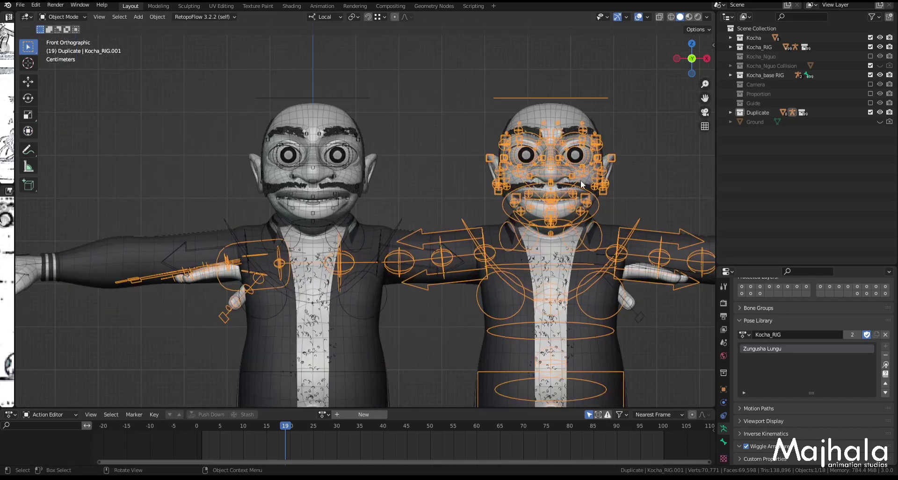
shift+middle_drag(617, 181, 553, 181)
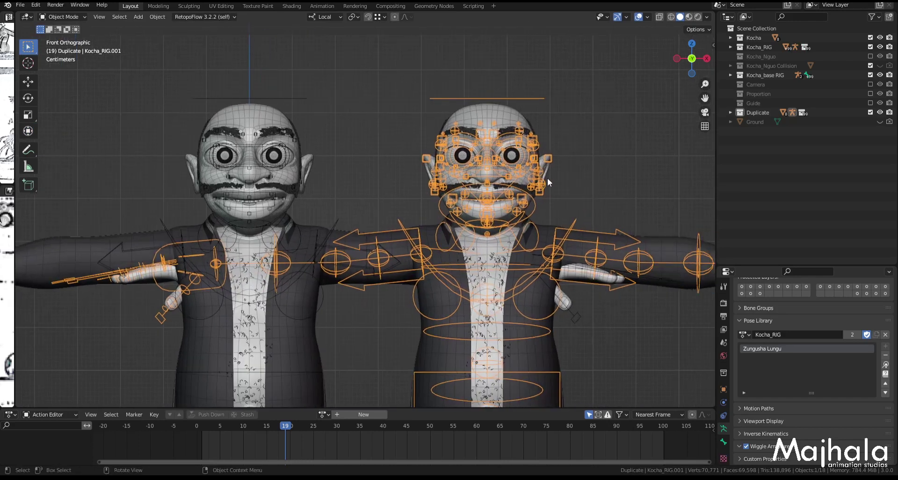
key(n)
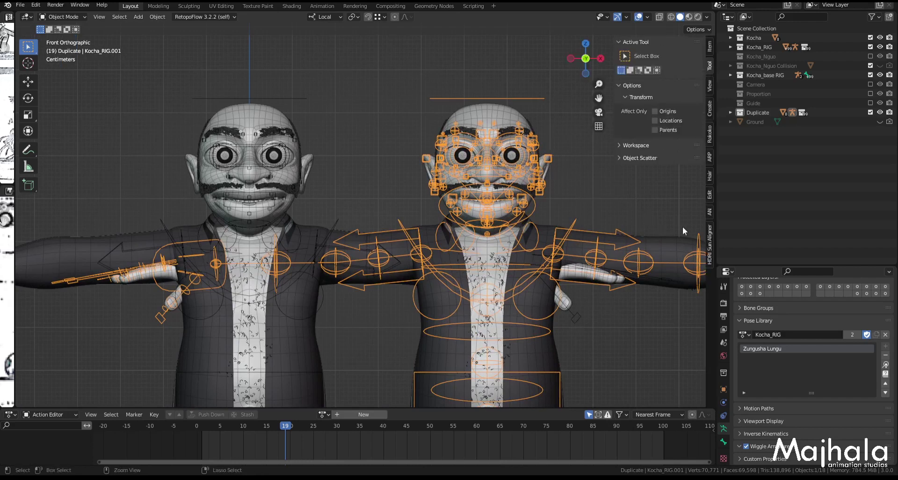
key(ctrl+Tab)
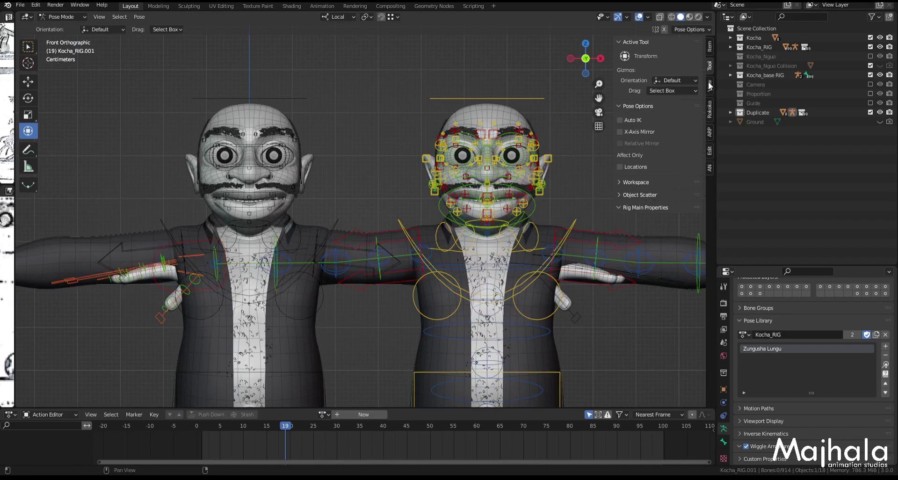
click(708, 45)
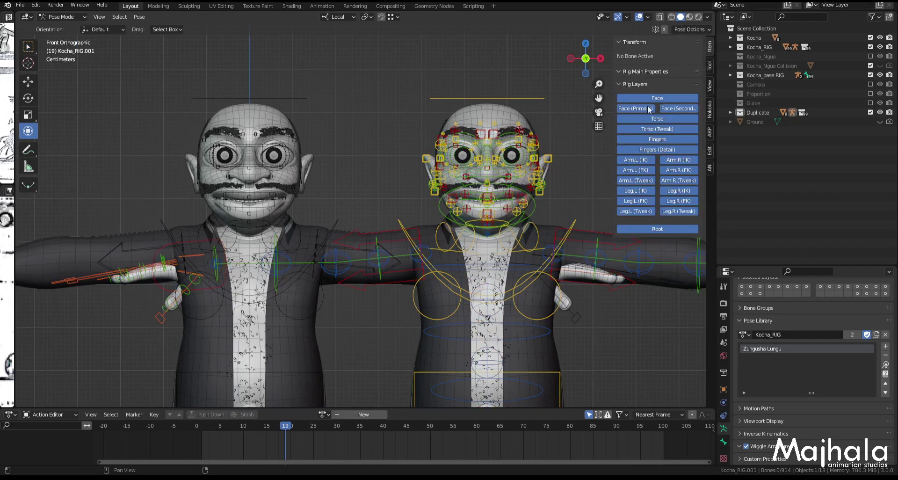
scroll(751, 311, up, 5)
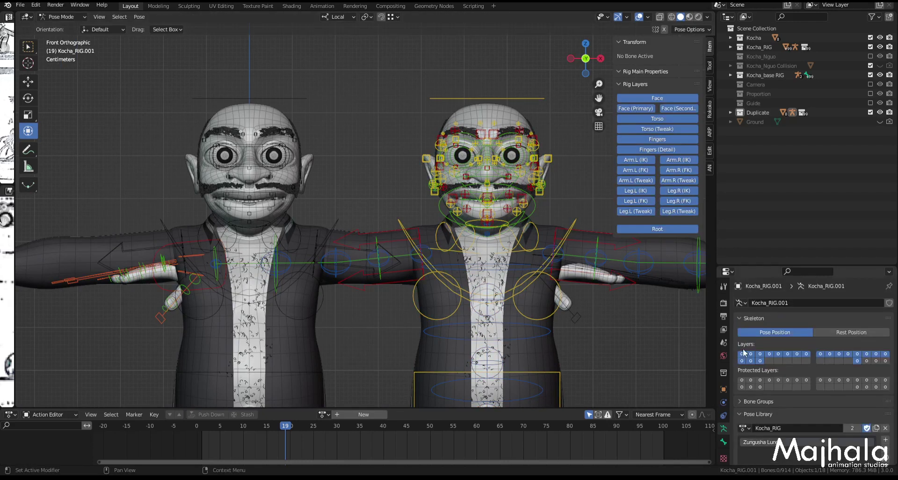
Show only the Face, Face (Primary), Torso, left and right Arm (IK), and left and right Leg (IK) layers of Kocha_RIG.001.
click(642, 98)
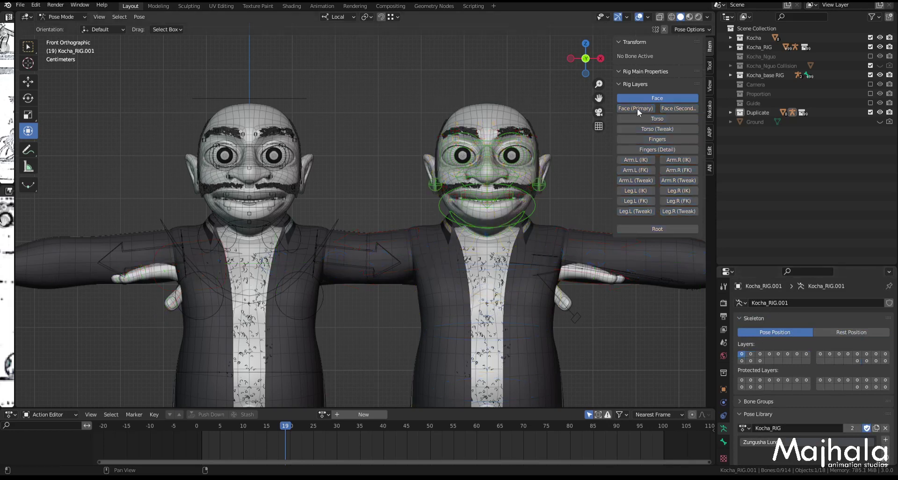
click(635, 109)
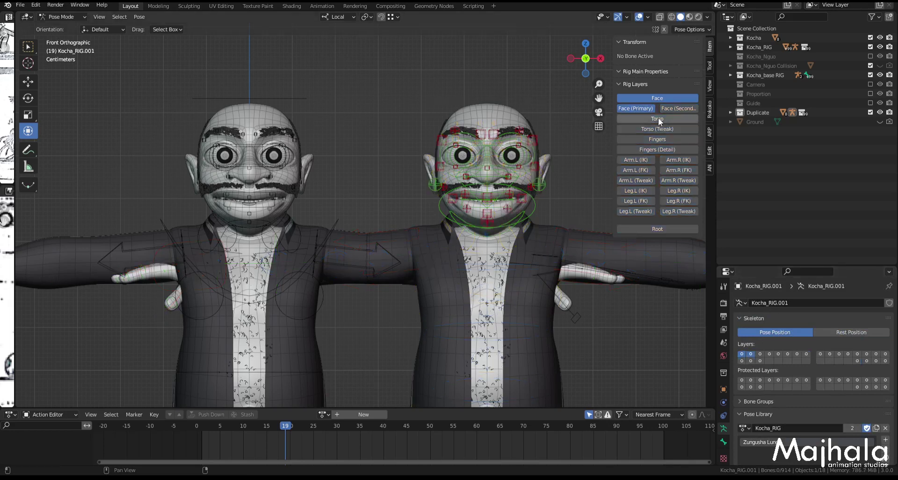
click(657, 119)
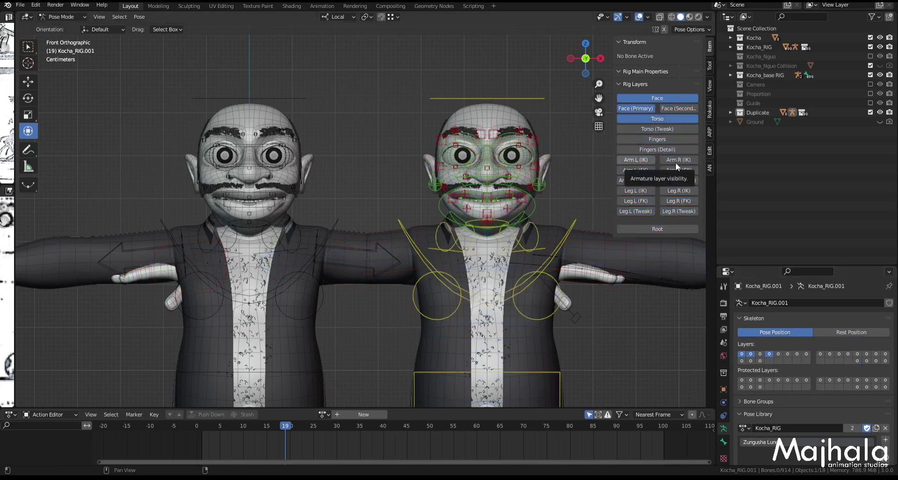
click(642, 160)
click(666, 160)
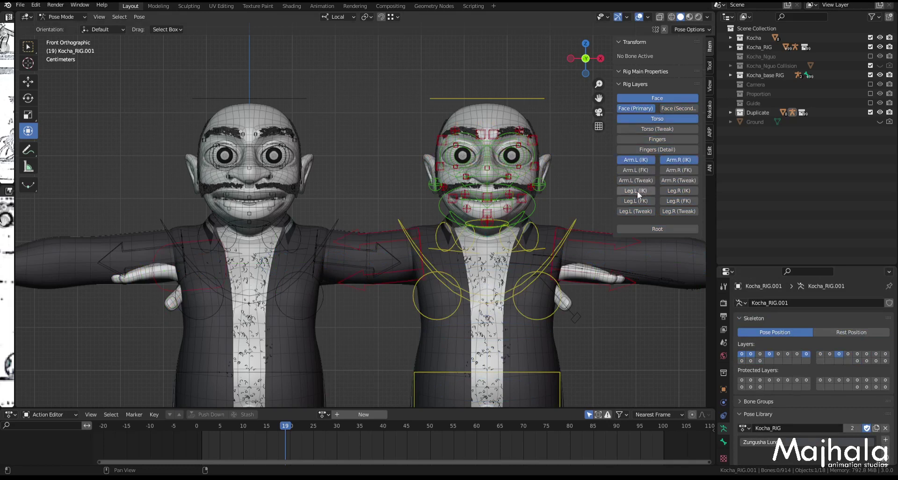
click(637, 191)
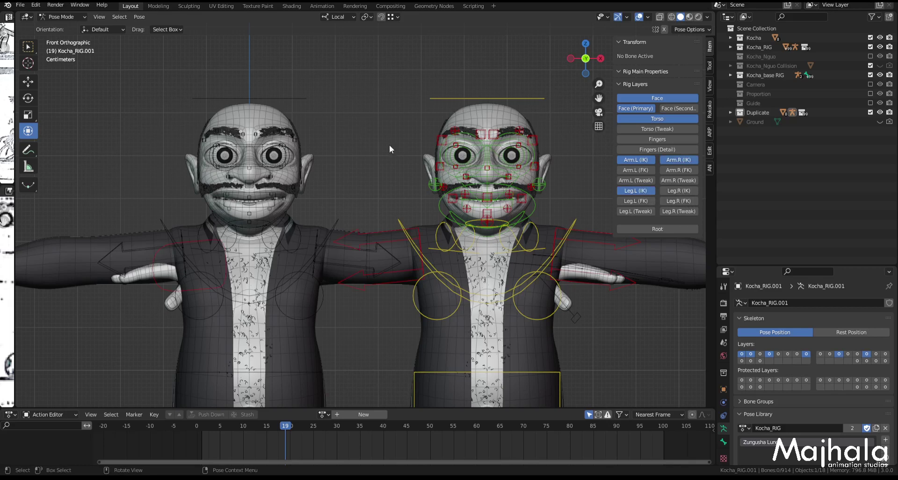
click(672, 194)
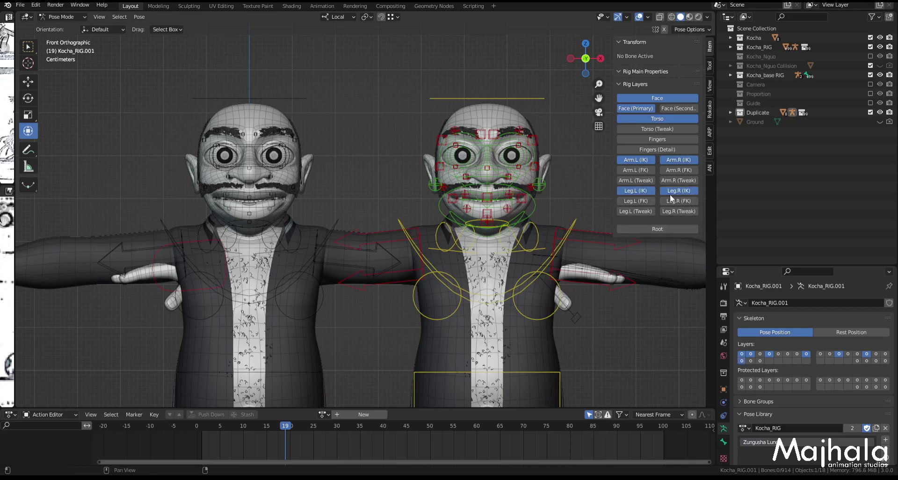
Return to Object Mode, add Kocha_RIG to the selection, put both rigs in Pose Mode, and hide the sidebar.
key(ctrl+Tab)
shift+click(288, 97)
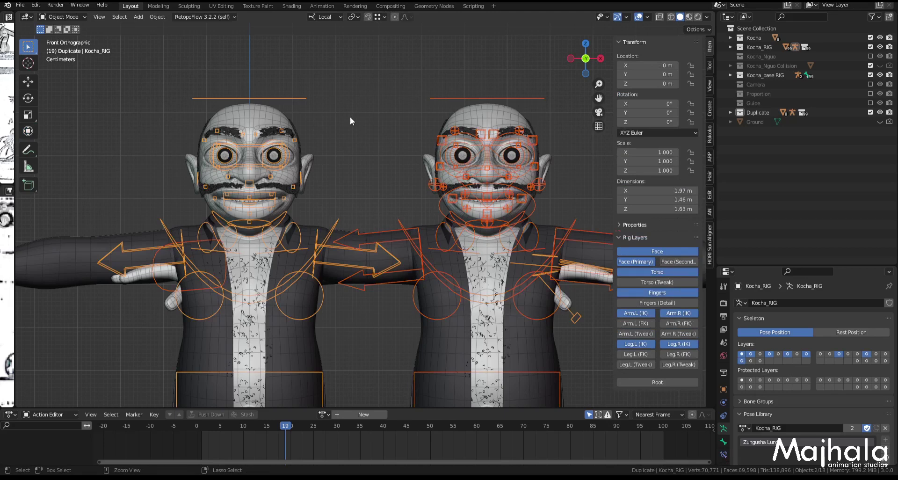
key(ctrl+Tab)
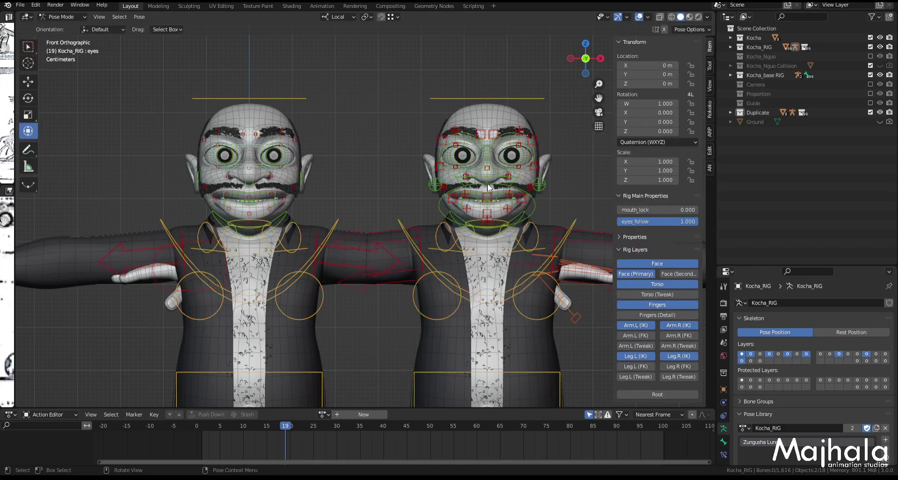
key(n)
shift+middle_drag(411, 215, 394, 239)
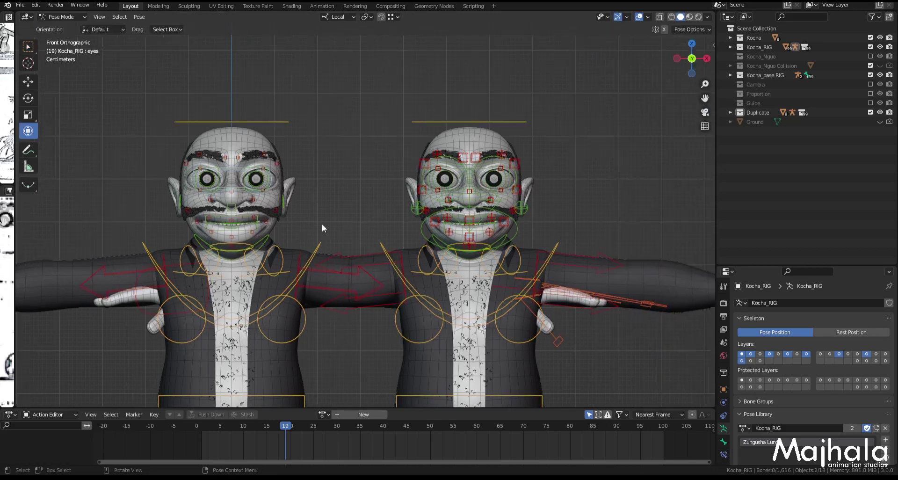
Compare the jaw controls from the side by selecting jaw_master on Kocha_RIG and then jaw_master on Kocha_RIG.001.
middle_drag(491, 237, 419, 208)
scroll(419, 256, down, 3)
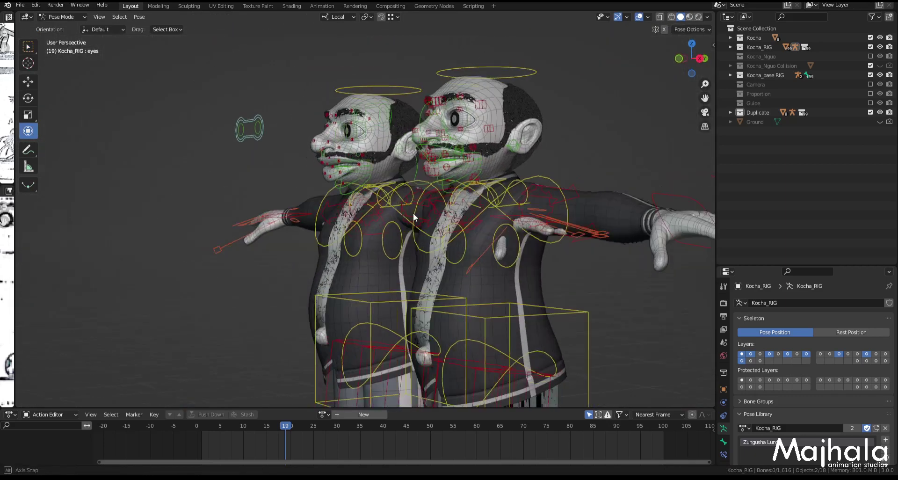
scroll(361, 174, up, 3)
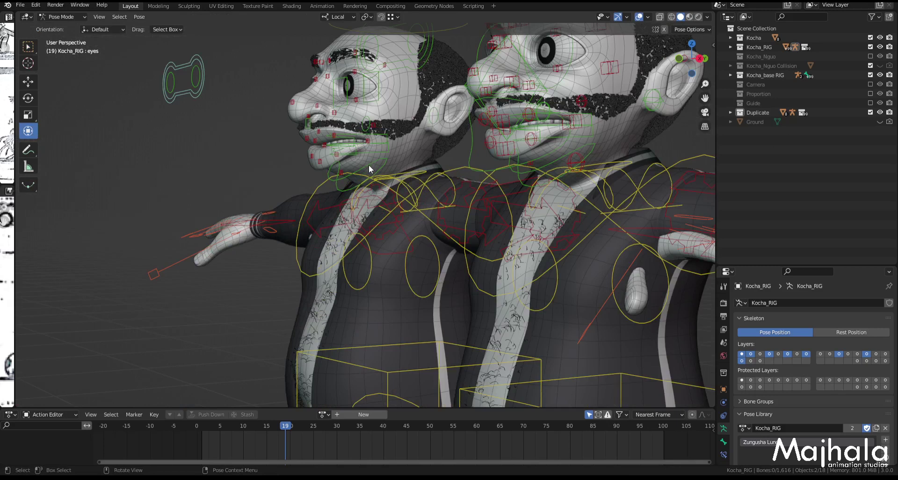
click(369, 169)
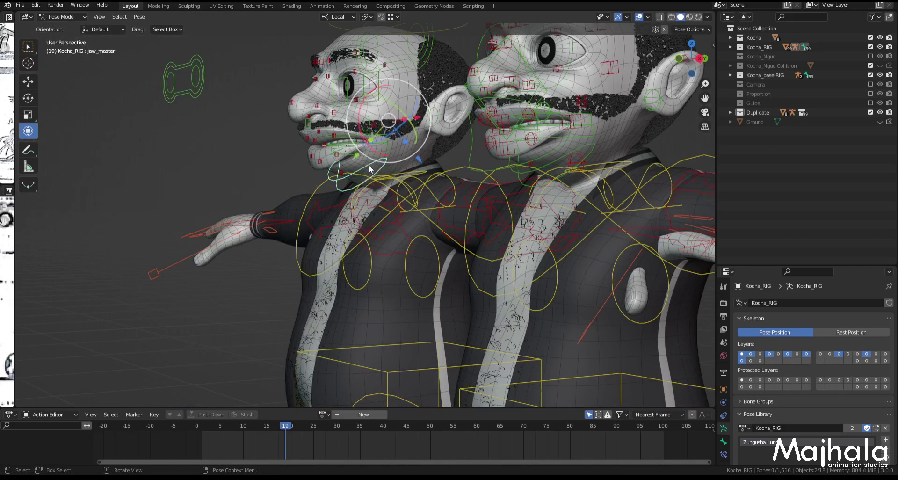
click(559, 155)
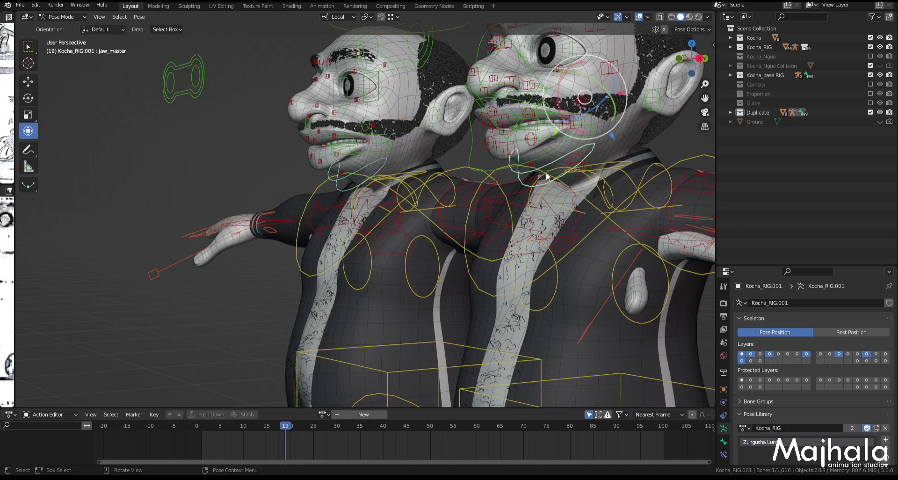
Select the jaw_master_mouth control around the lips of Kocha_RIG.001 in front view.
scroll(489, 187, down, 3)
middle_drag(497, 206, 500, 177)
key(KP_1)
scroll(500, 171, up, 4)
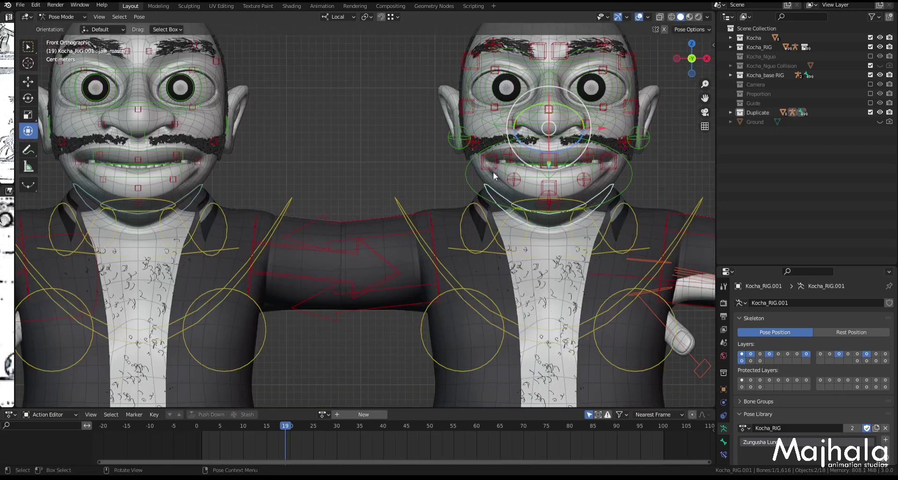
click(467, 168)
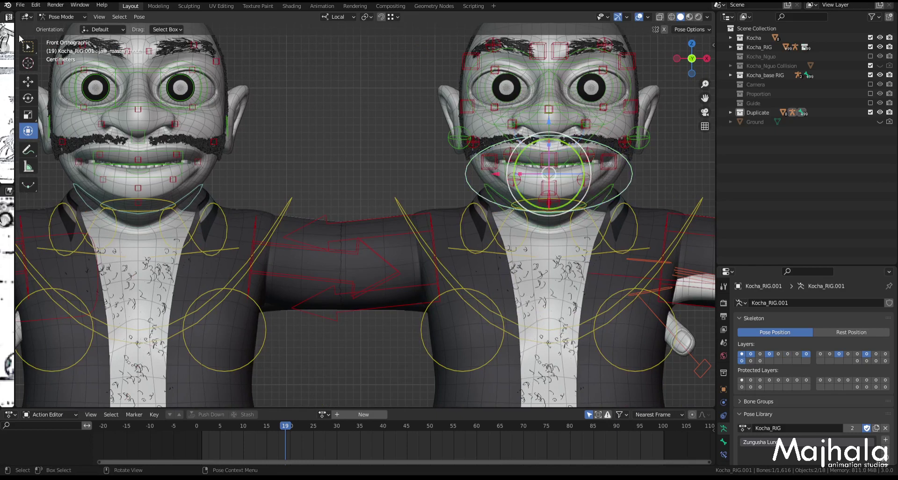
Examine the mouth controls of both rigs from an angle and from the front, with jaw_master_mouth selected.
middle_drag(366, 125, 130, 52)
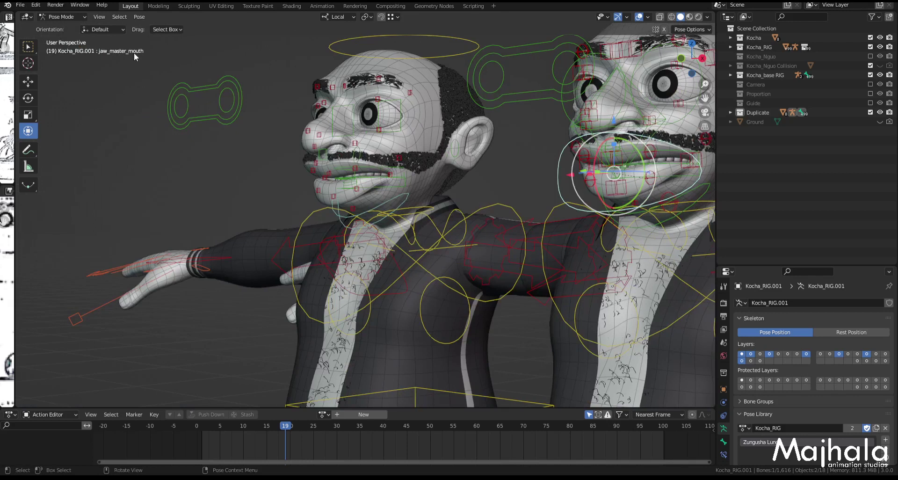
scroll(460, 216, down, 3)
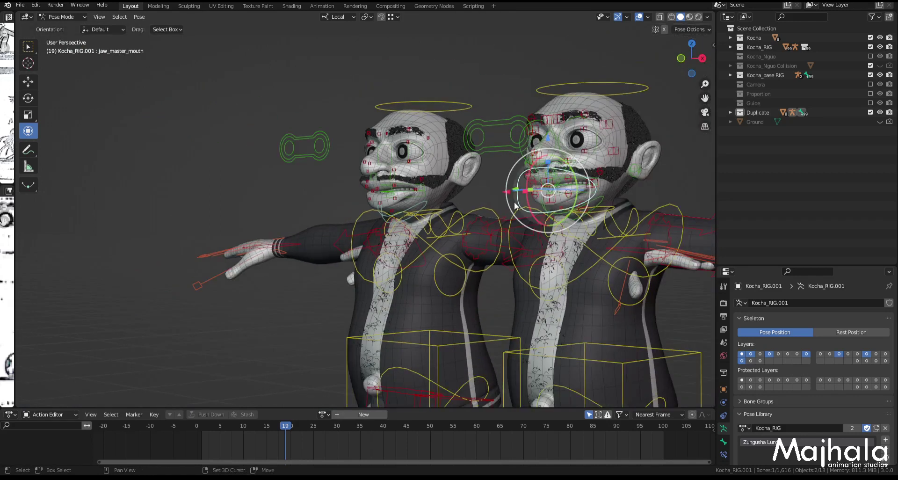
shift+middle_drag(517, 206, 475, 214)
scroll(484, 194, up, 3)
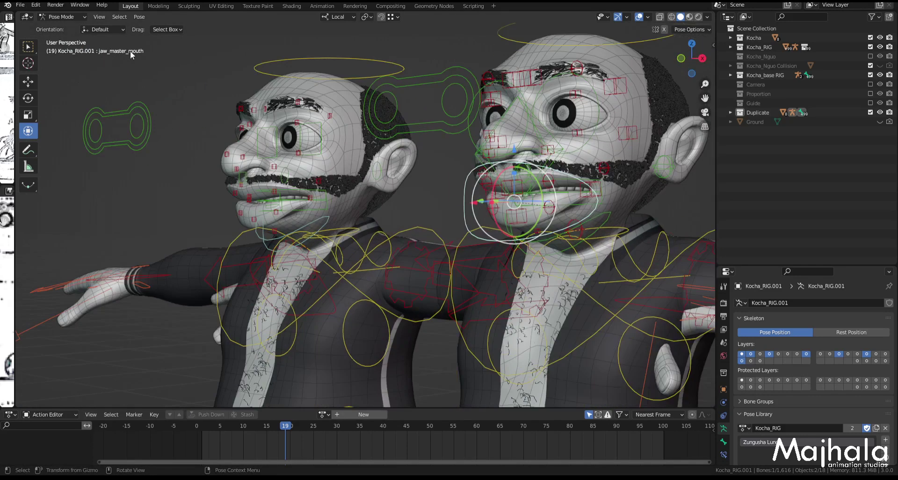
middle_drag(277, 190, 330, 180)
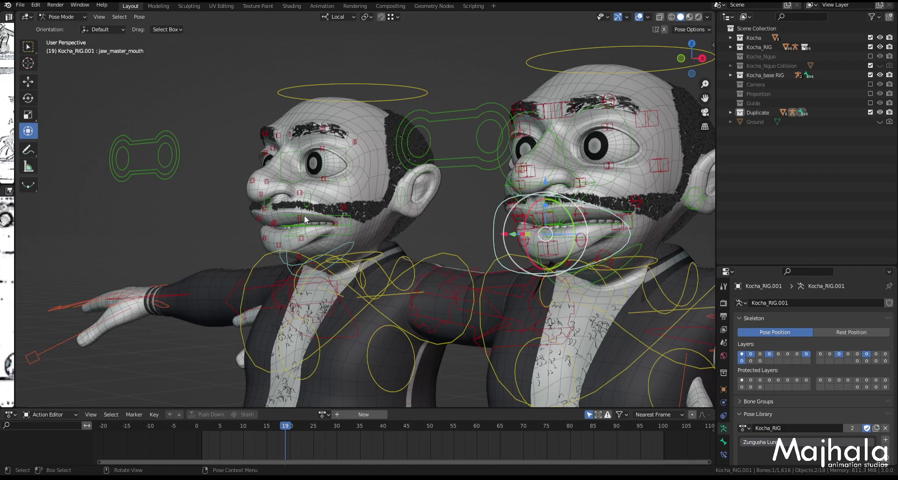
key(KP_1)
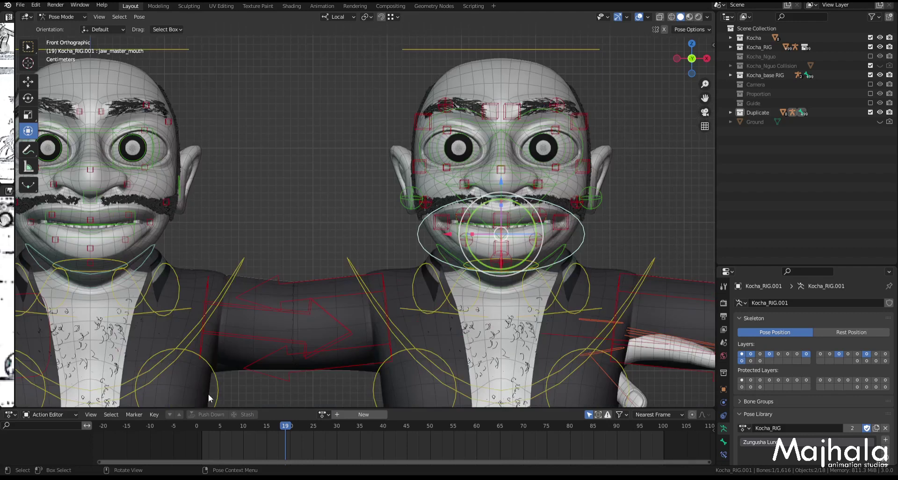
scroll(508, 247, down, 3)
shift+middle_drag(507, 244, 507, 243)
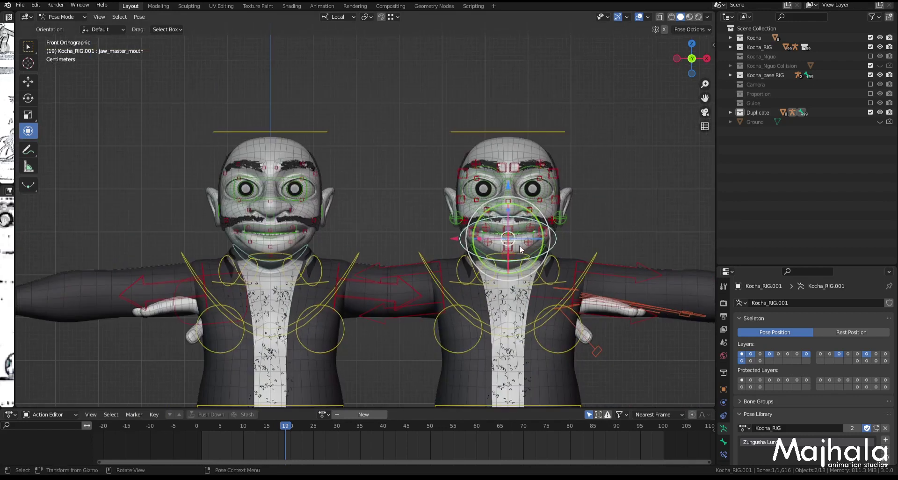
Rotate jaw_master_mouth on Kocha_RIG.001 with trackball rotation by about 17° so the mouth tilts downward.
scroll(517, 238, up, 2)
key(r)
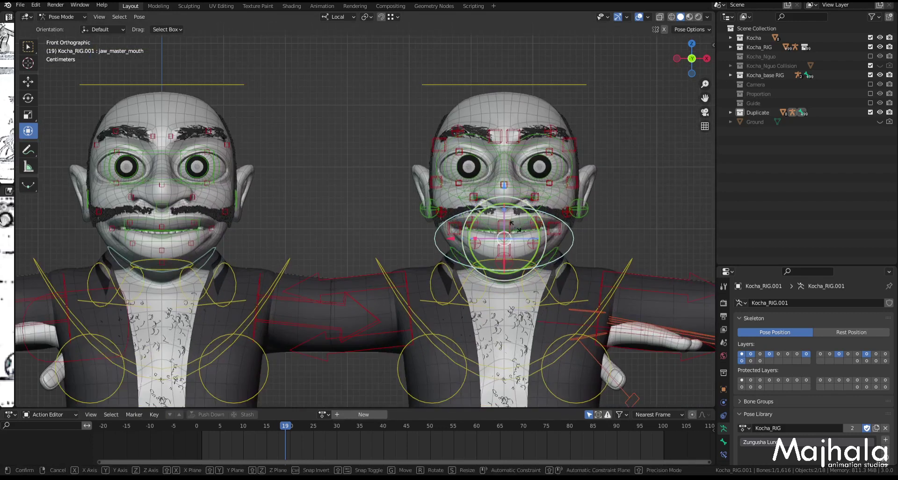
key(r)
key(r)
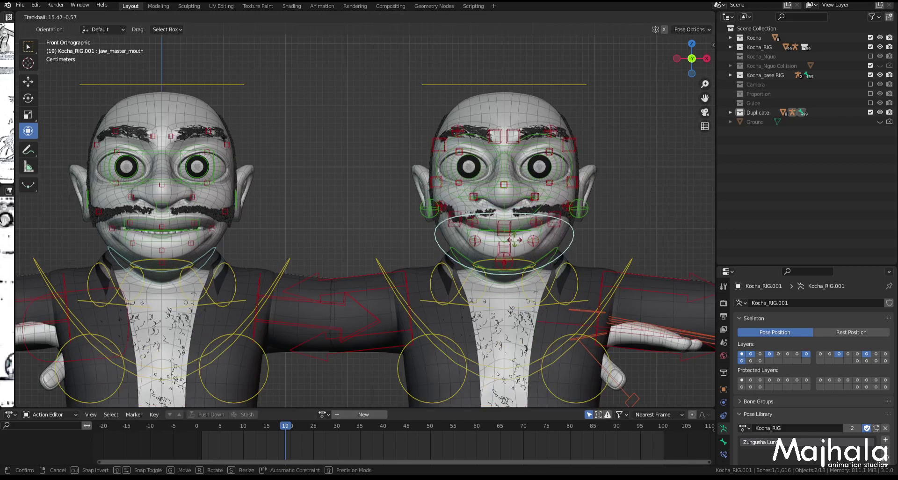
drag(515, 240, 515, 240)
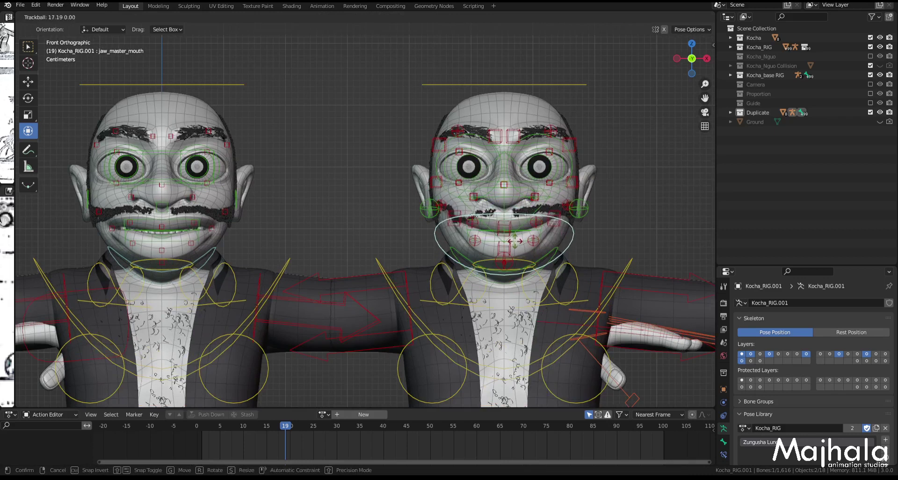
click(514, 241)
Rotate jaw_master_mouth on Kocha_RIG.001 back upward with trackball rotation by about -11°.
scroll(529, 244, up, 2)
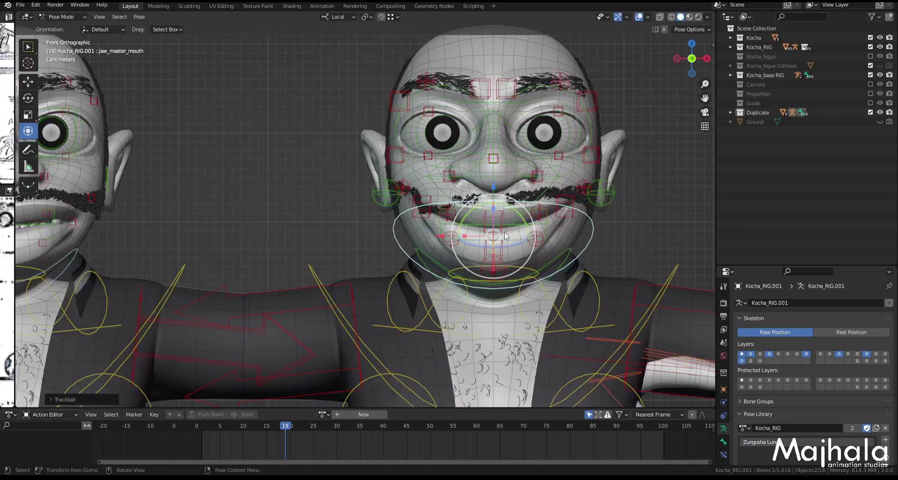
key(r)
key(r)
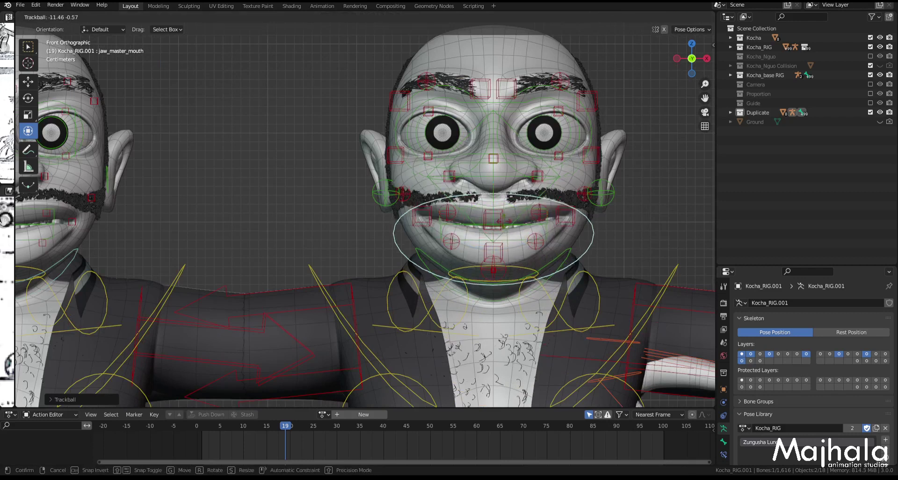
click(504, 221)
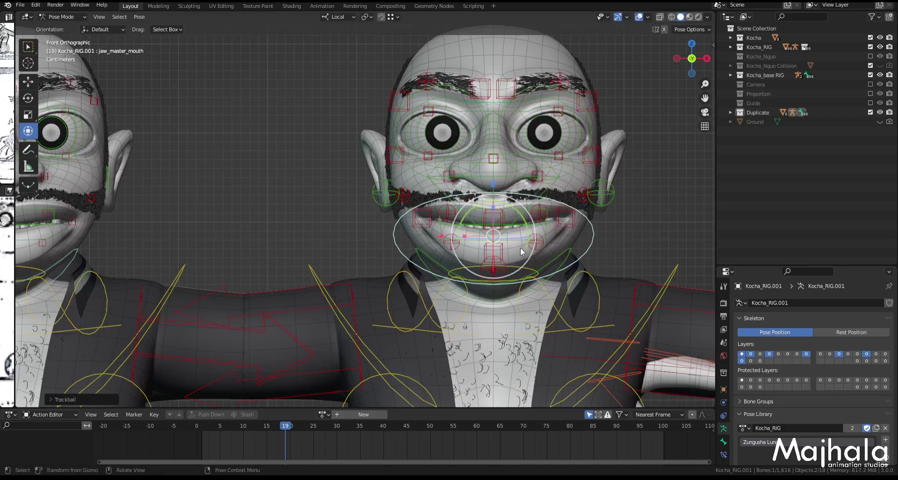
Rotate jaw_master_mouth on Kocha_RIG.001 slightly around its local X axis in front view.
scroll(557, 256, down, 4)
middle_drag(557, 256, 443, 265)
scroll(443, 265, up, 2)
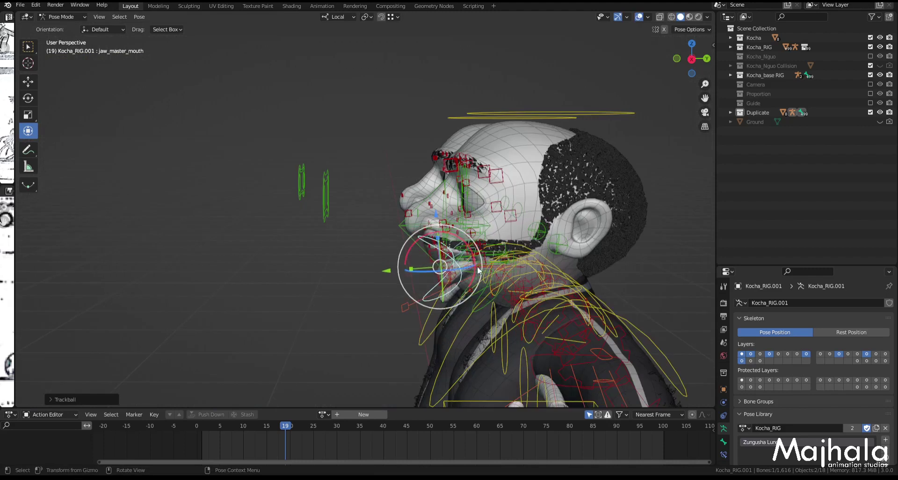
key(KP_1)
scroll(638, 263, up, 2)
key(g)
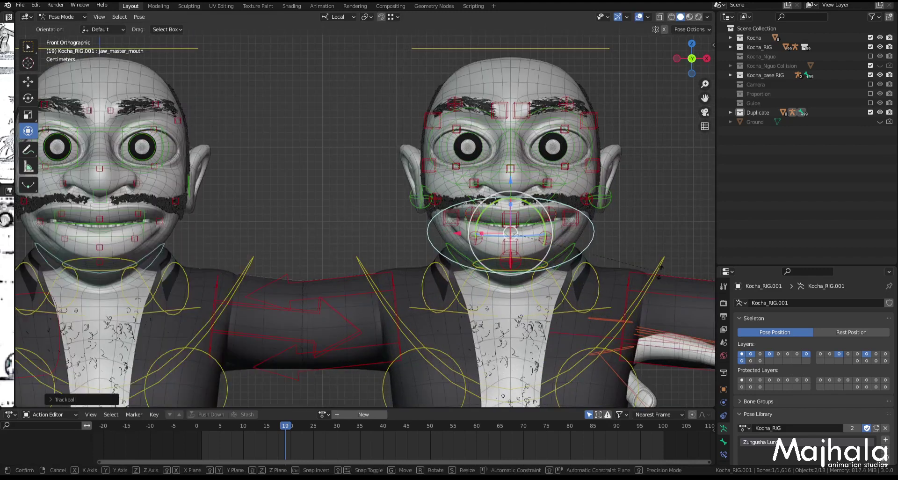
key(r)
key(x)
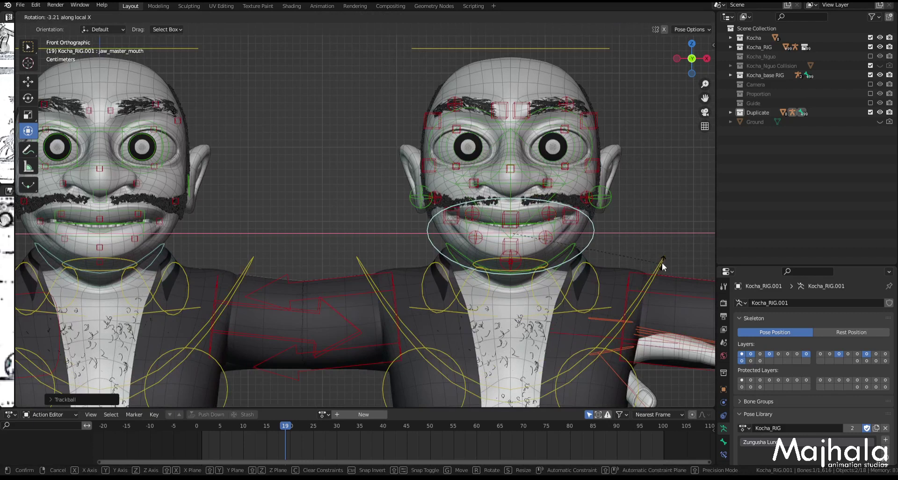
click(653, 269)
Select both mouth corner controls, lips.R and lips.L, on Kocha_RIG and move them vertically to test the lips.
scroll(652, 265, down, 4)
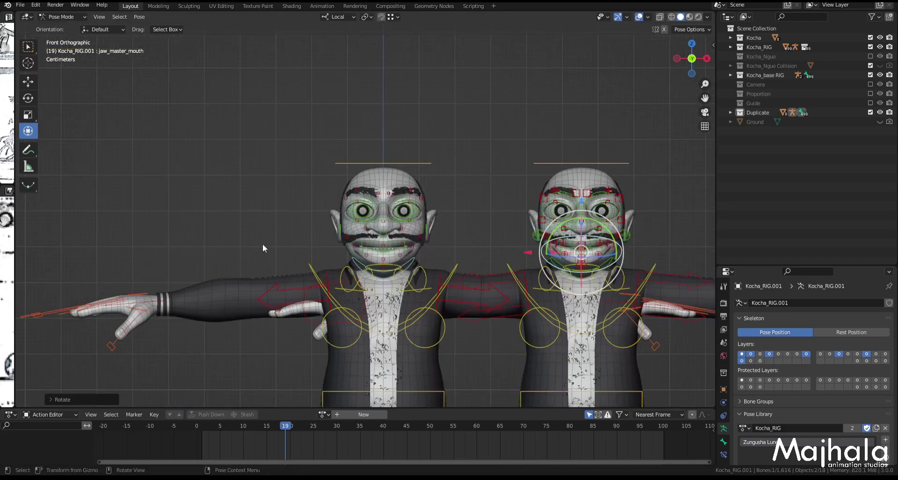
scroll(378, 244, up, 5)
shift+middle_drag(434, 271, 437, 258)
scroll(436, 258, up, 3)
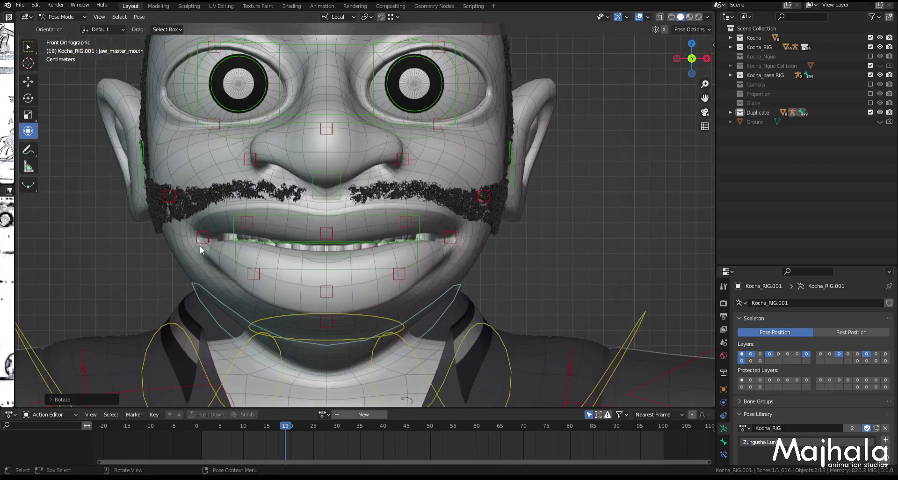
scroll(258, 251, down, 4)
scroll(218, 255, up, 4)
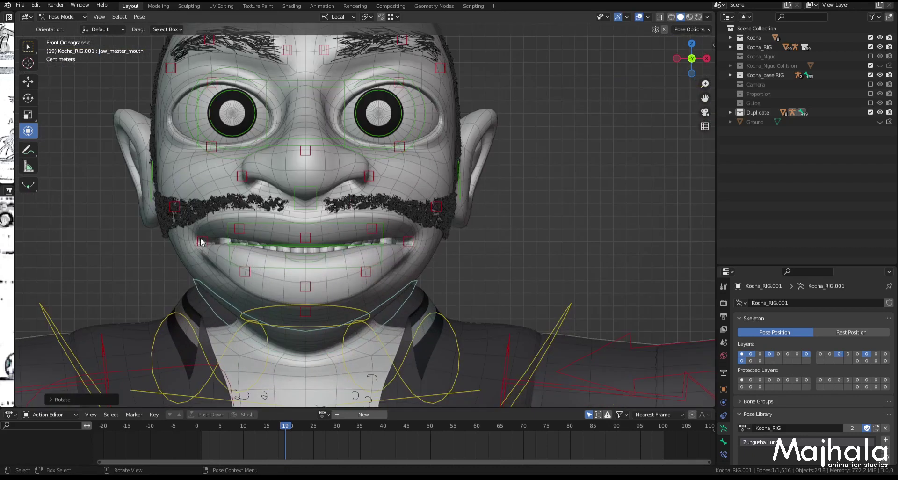
click(411, 241)
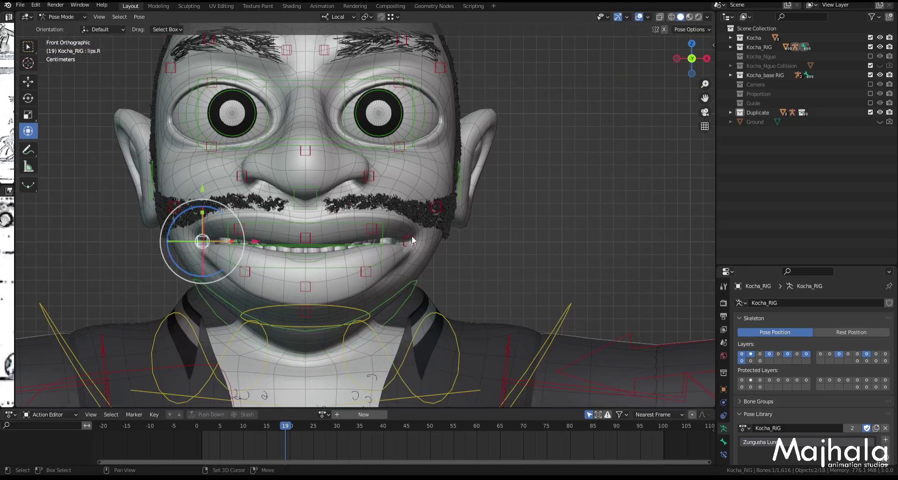
shift+click(409, 241)
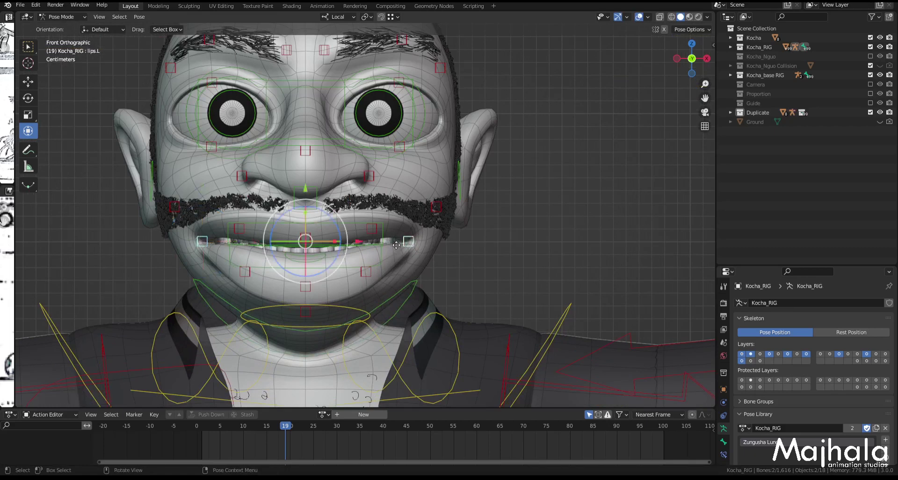
key(g)
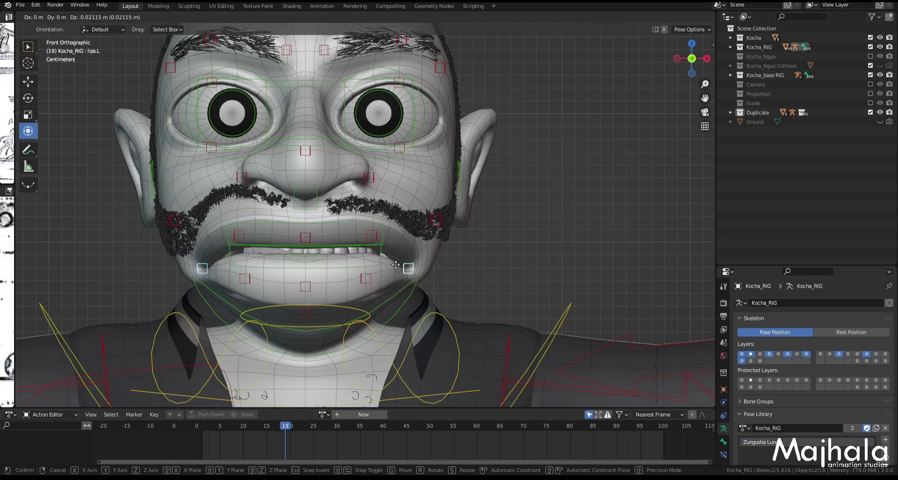
click(397, 242)
Select jaw_master_mouth on Kocha_RIG.001 and compare the mouth controls of both rigs in front view.
scroll(393, 264, down, 4)
shift+middle_drag(648, 317, 495, 269)
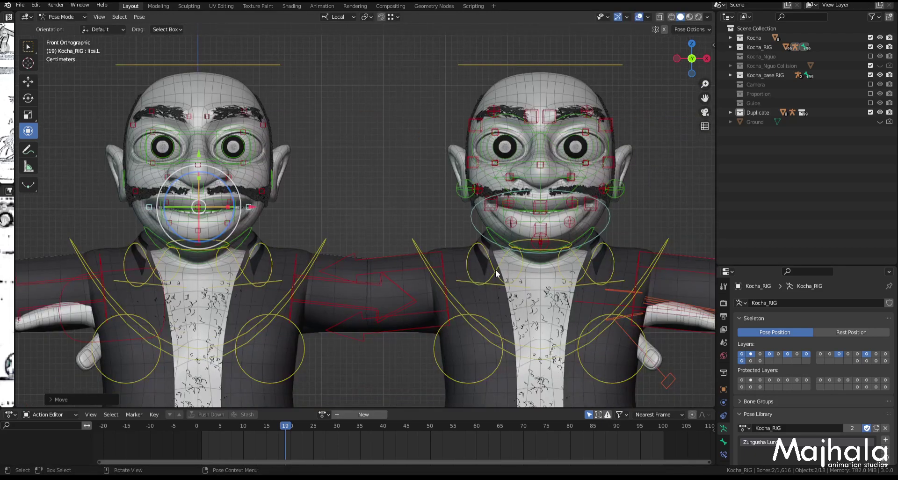
scroll(598, 223, up, 2)
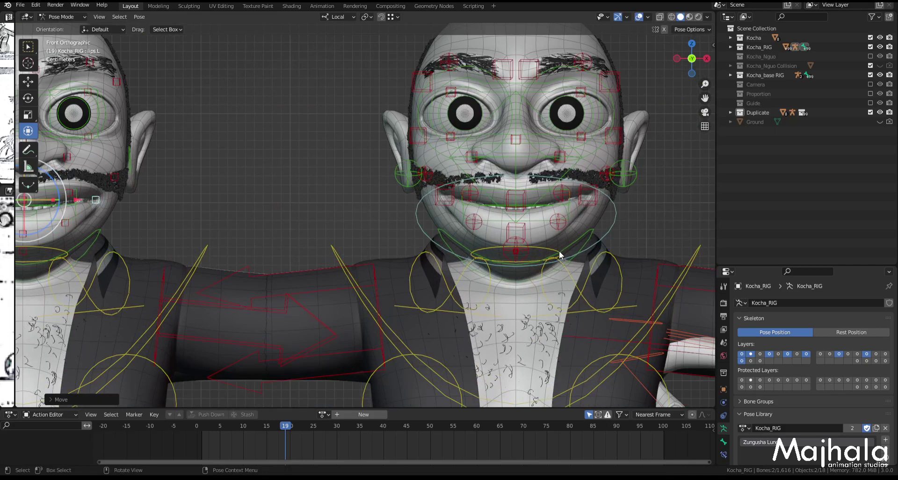
scroll(568, 220, down, 3)
click(593, 218)
scroll(589, 216, up, 4)
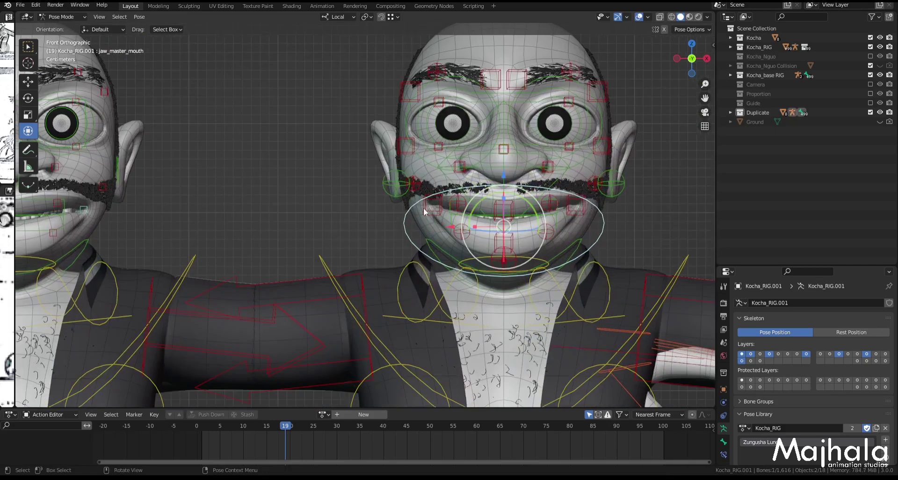
shift+middle_drag(192, 209, 412, 215)
scroll(411, 218, down, 4)
scroll(416, 218, up, 1)
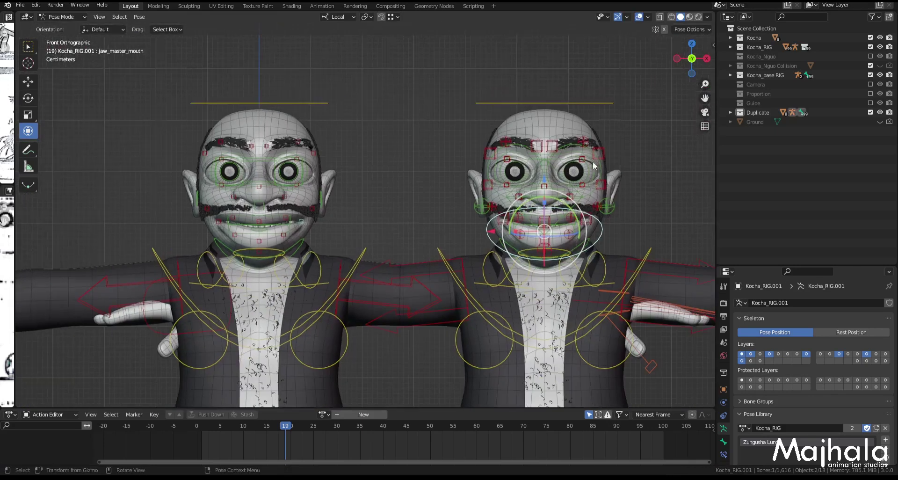
scroll(268, 147, up, 3)
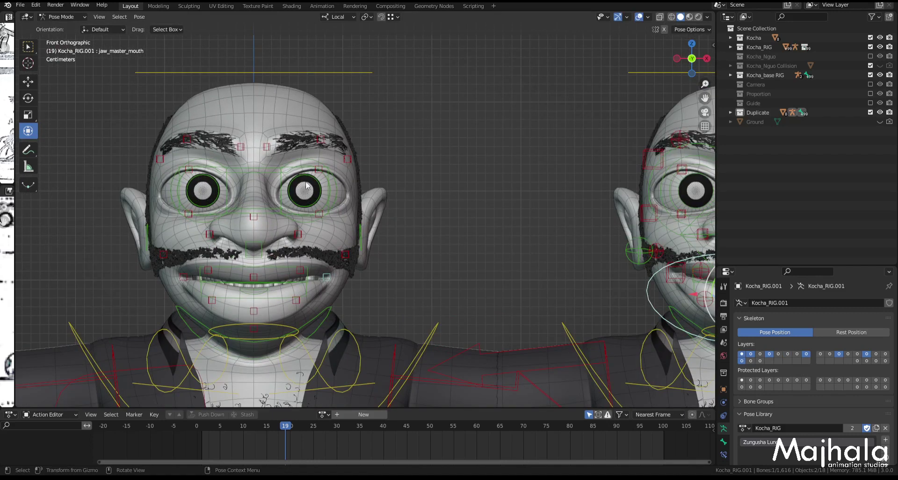
Move the inner eyebrow control brow.T.L.003 on Kocha_RIG up by about 0.018 m.
click(266, 146)
scroll(304, 152, down, 1)
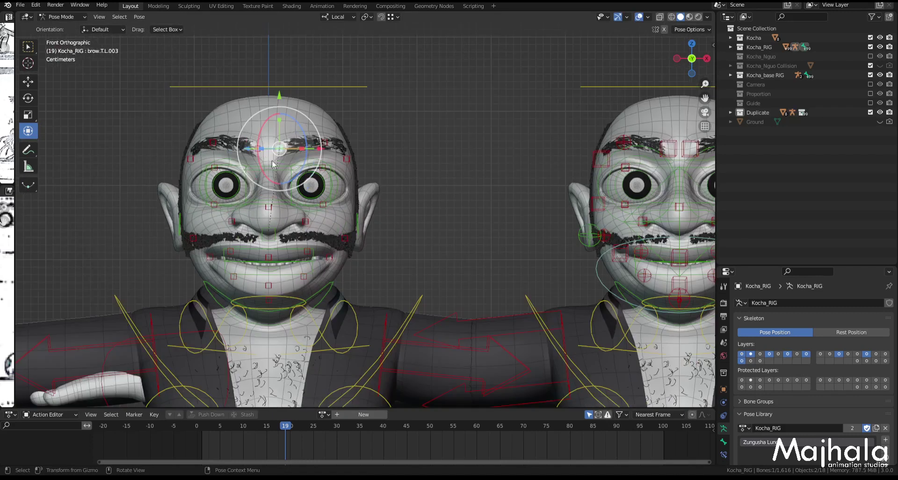
shift+middle_drag(307, 162, 297, 194)
key(g)
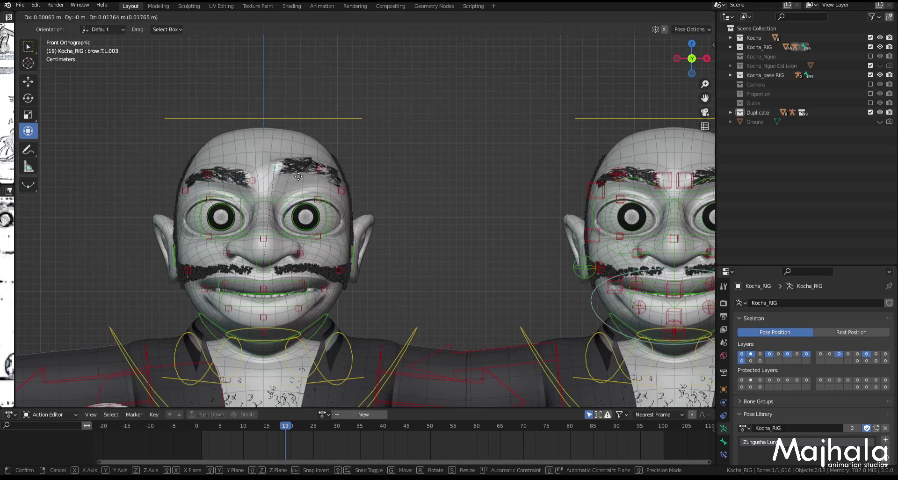
click(298, 176)
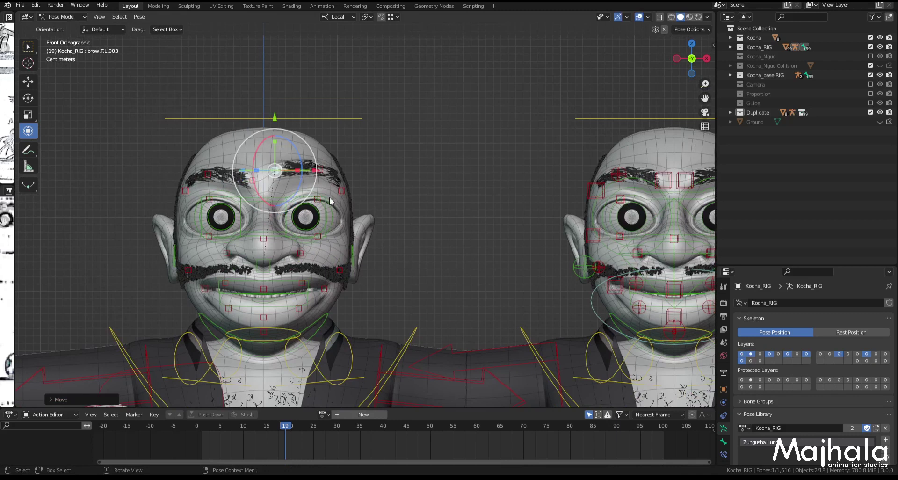
Expand the scene's Simplify render settings and set the viewport Max Child Particles to 0.
scroll(435, 209, down, 4)
scroll(687, 338, up, 1)
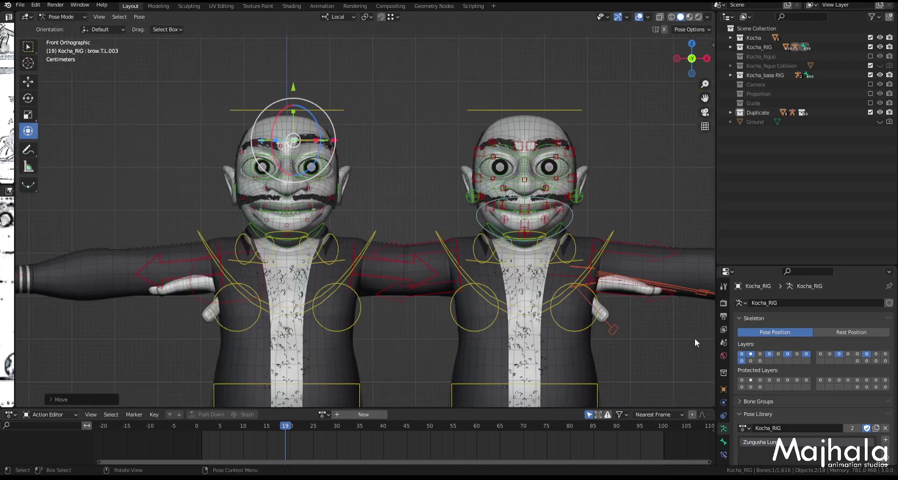
scroll(728, 411, down, 1)
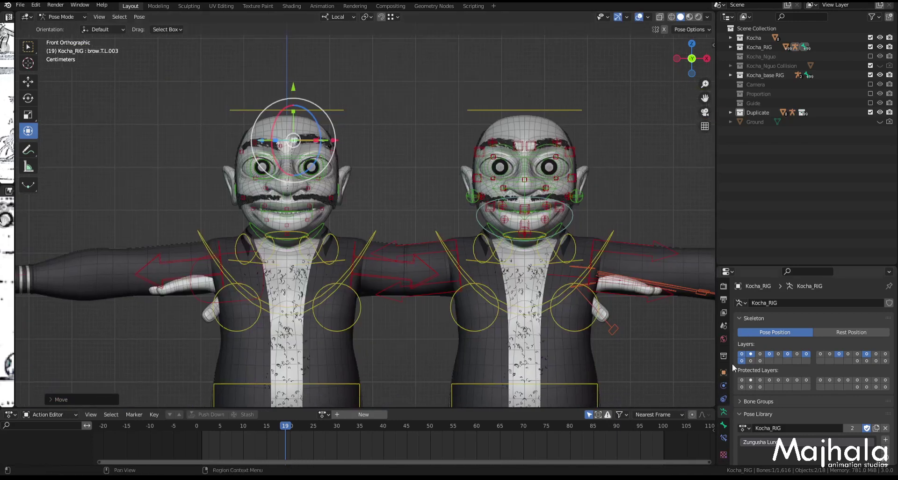
click(724, 285)
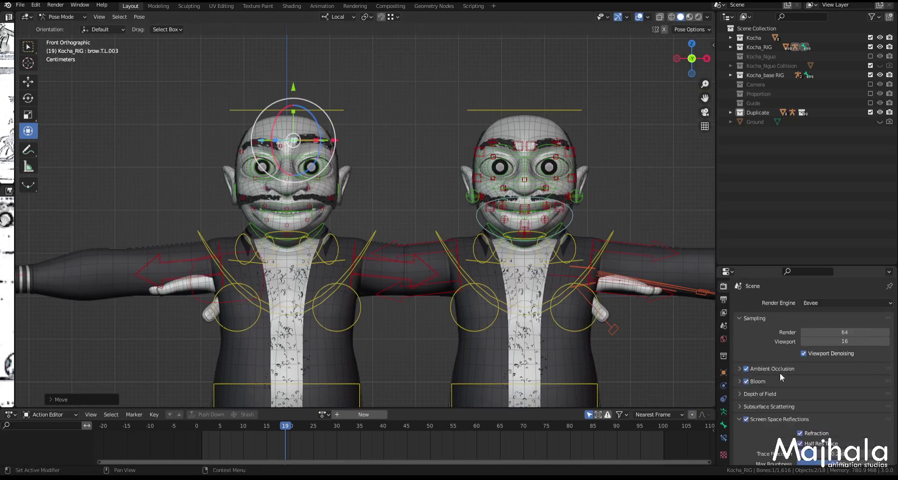
scroll(779, 372, down, 8)
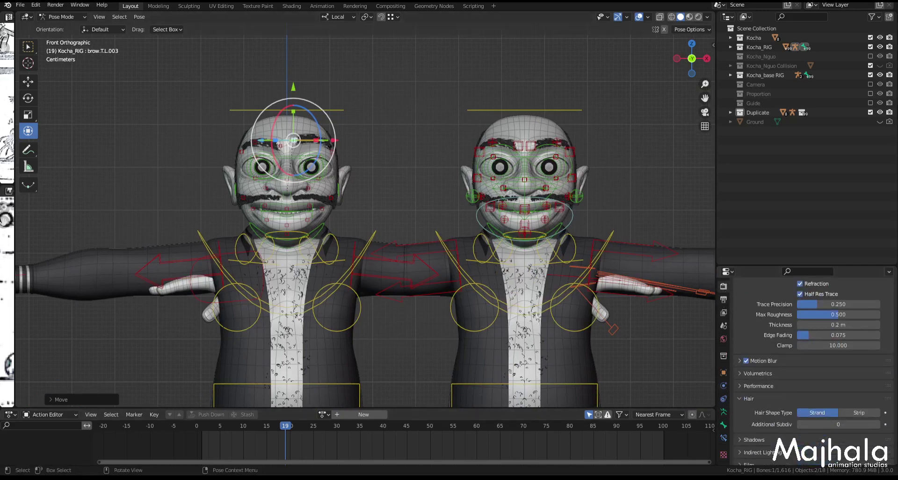
scroll(778, 363, down, 3)
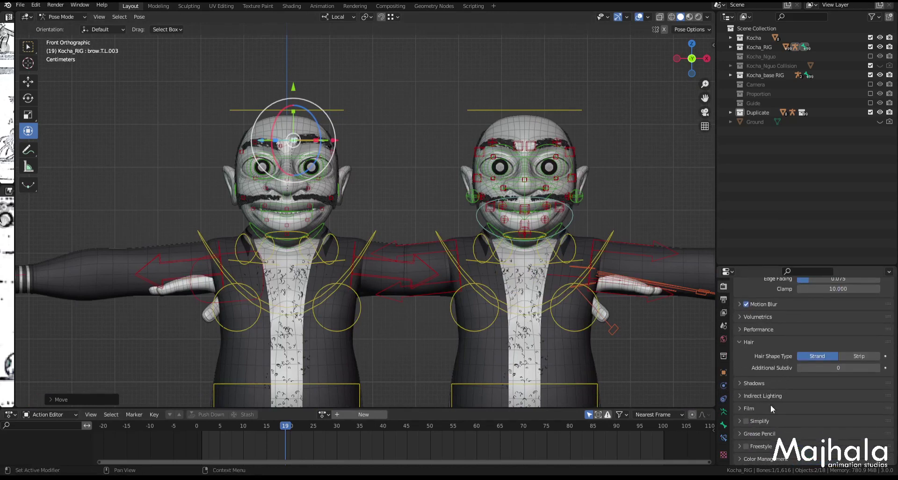
click(739, 420)
scroll(835, 402, down, 4)
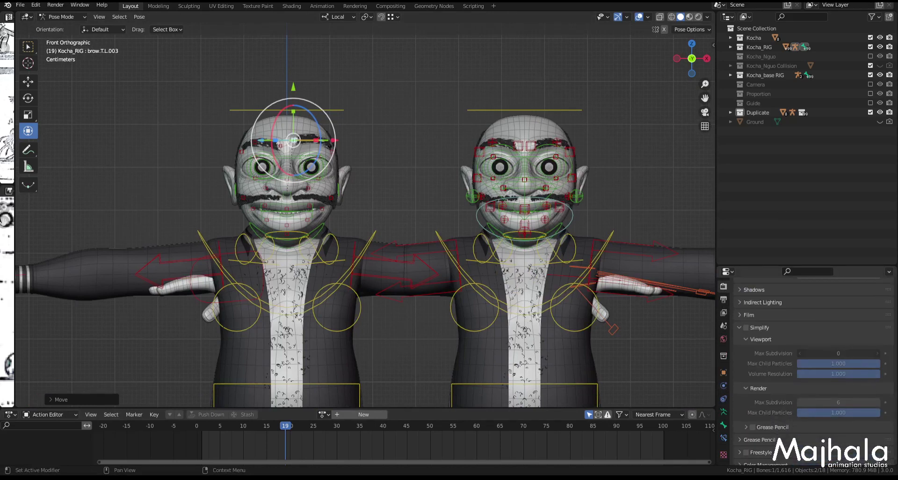
click(861, 364)
text(0)
key(Return)
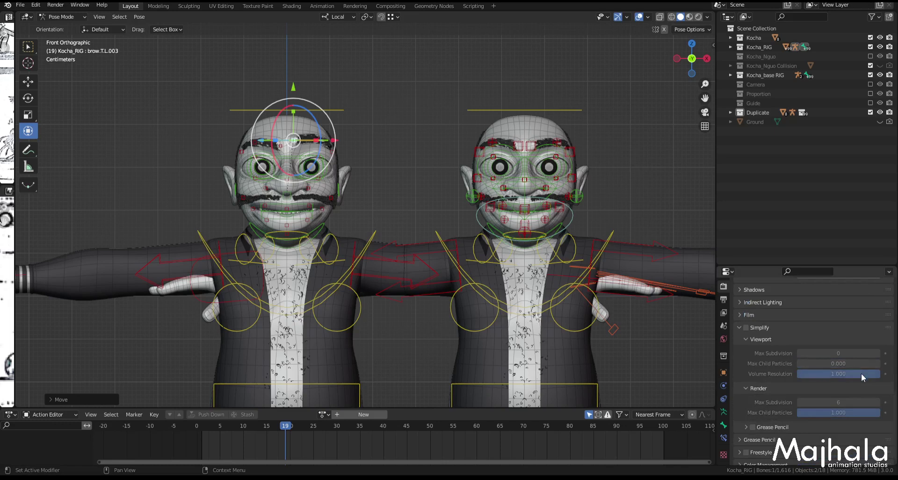
Set the viewport Volume Resolution to 0 and the render Max Subdivision to 2, and enable Simplify.
drag(861, 373, 793, 374)
drag(845, 401, 823, 402)
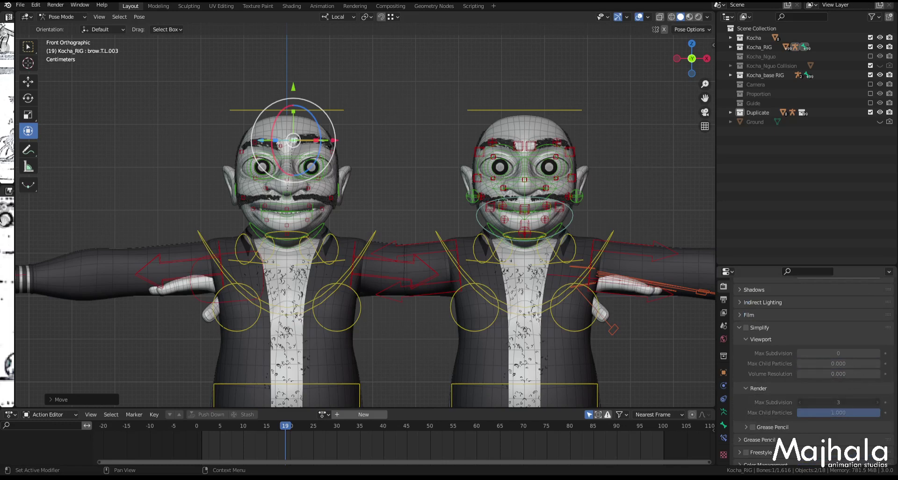
click(746, 328)
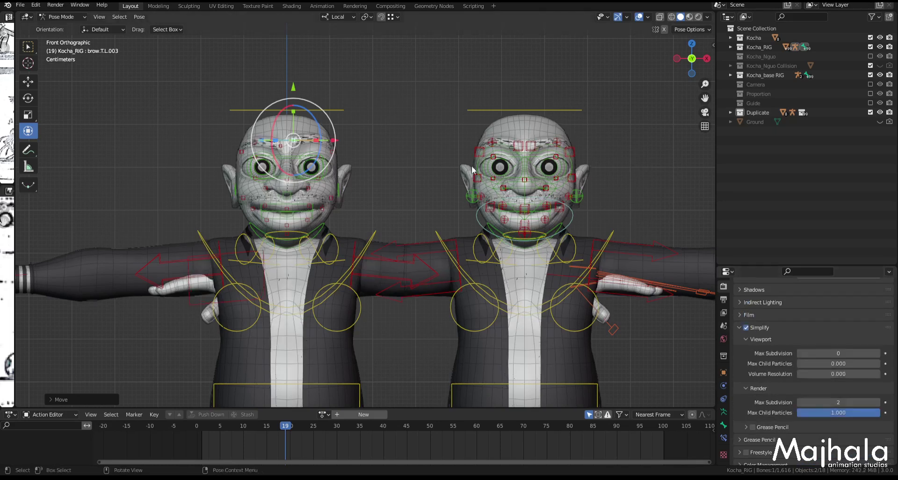
Select jaw_master_mouth on Kocha_RIG.001 and try a trackball rotation of the mouth with Simplify enabled.
key(n)
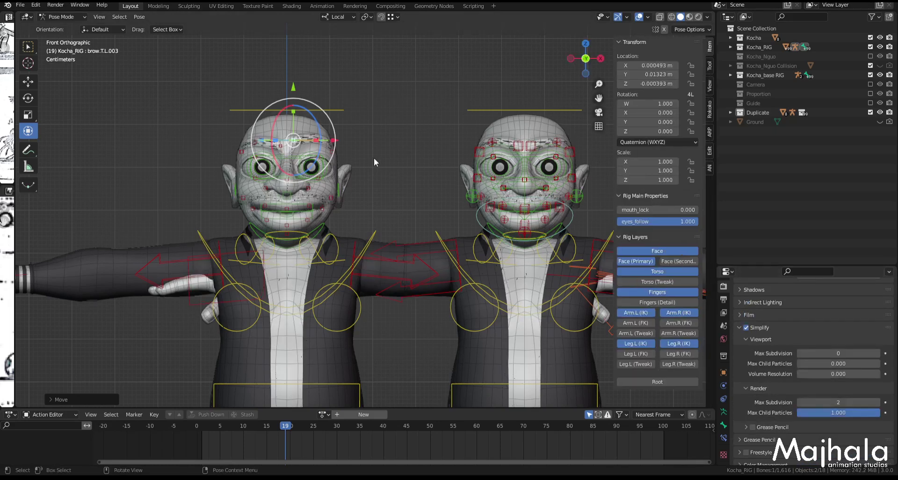
key(n)
scroll(560, 217, up, 1)
click(575, 216)
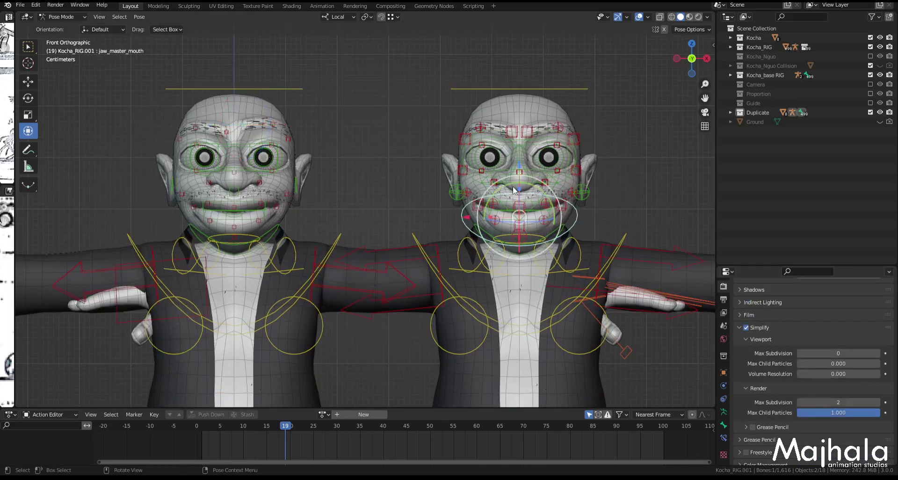
scroll(575, 216, up, 1)
key(r)
key(r)
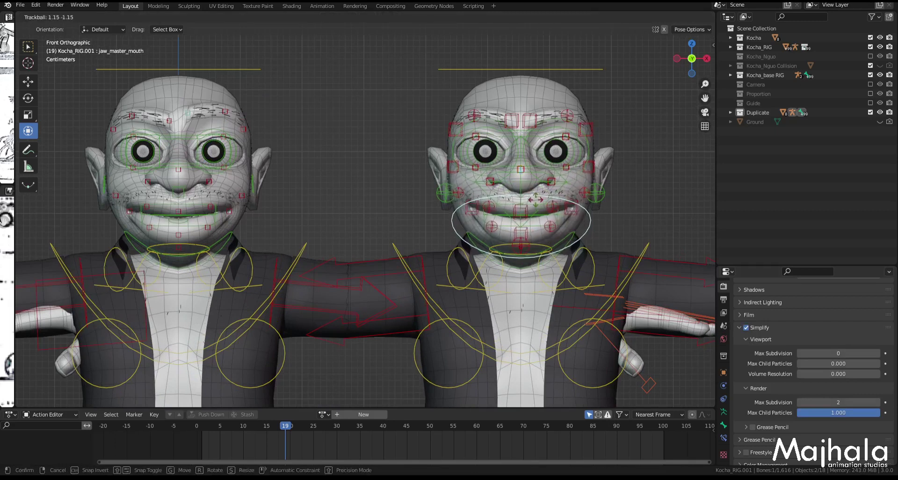
key(Escape)
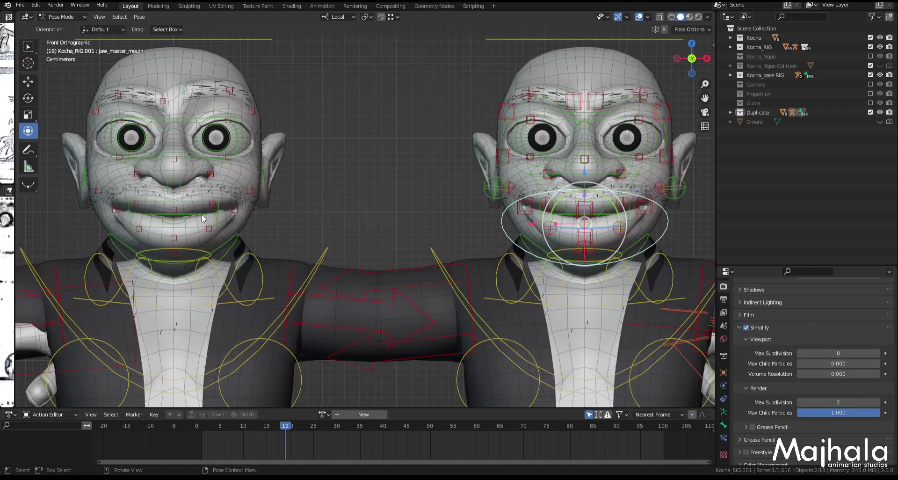
Move the inner eyebrow control brow.T.R.003 on Kocha_RIG upward.
scroll(293, 215, down, 2)
scroll(430, 220, up, 3)
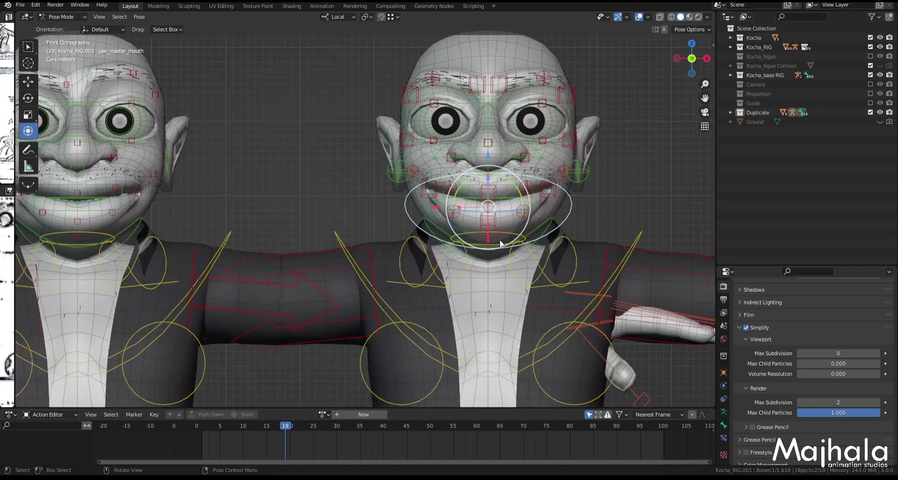
scroll(516, 240, down, 5)
scroll(346, 168, up, 4)
scroll(353, 191, up, 2)
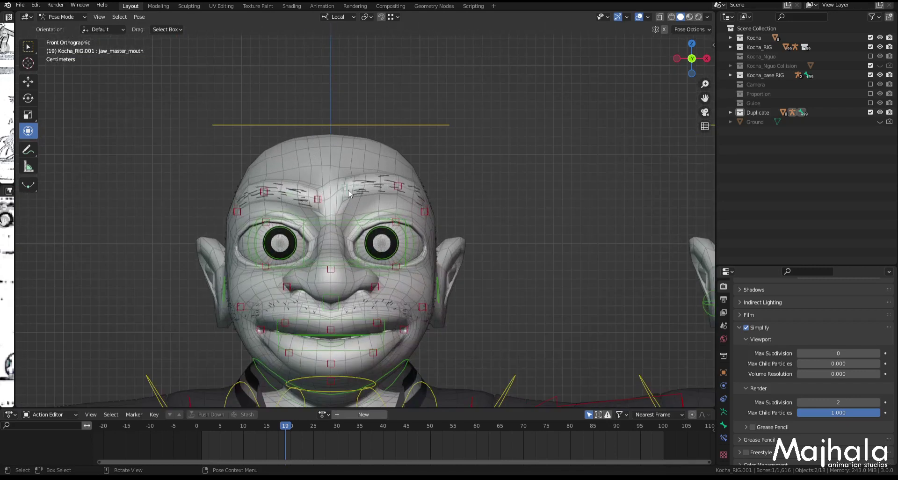
click(317, 187)
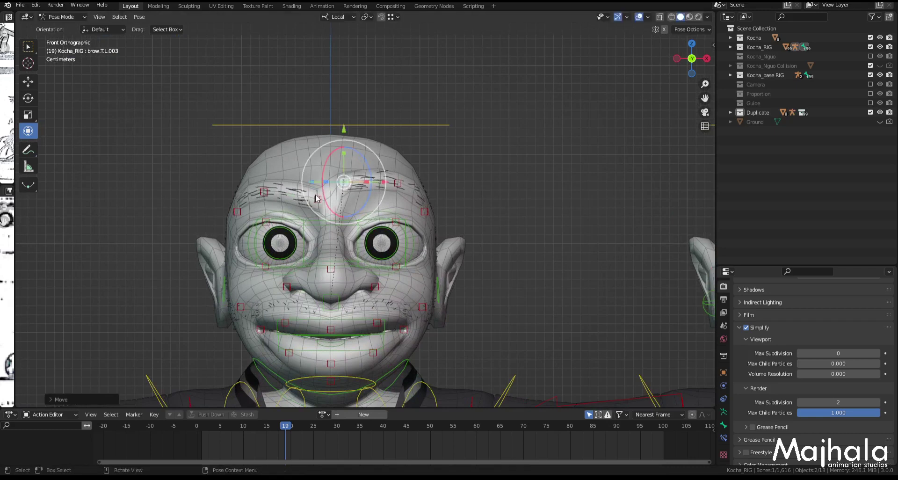
key(g)
click(317, 165)
Move the inner eyebrow controls brow.T.L.003 and brow.T.R.003 on Kocha_RIG.001 upward.
scroll(408, 222, down, 5)
shift+middle_drag(516, 222, 434, 197)
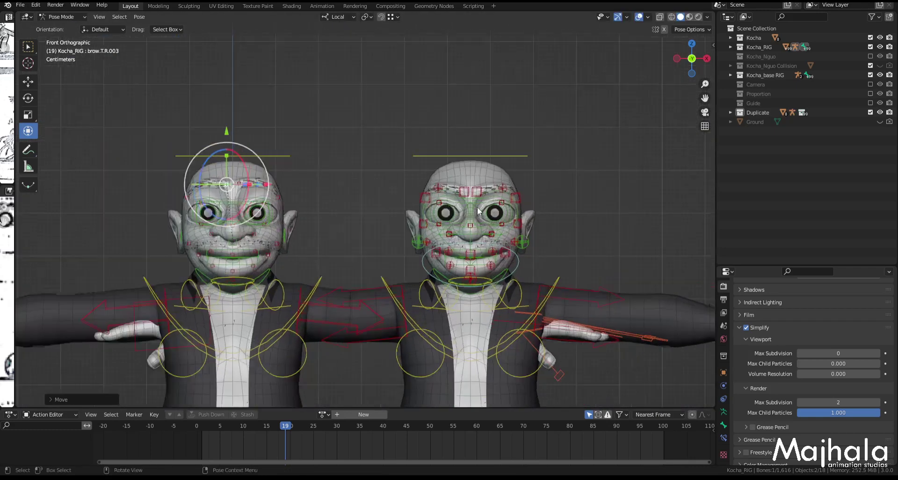
scroll(435, 197, up, 5)
click(477, 185)
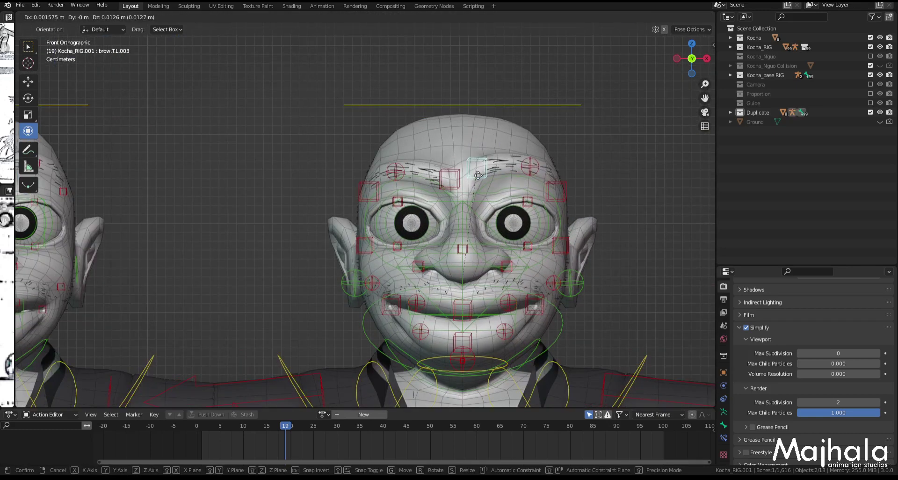
click(457, 187)
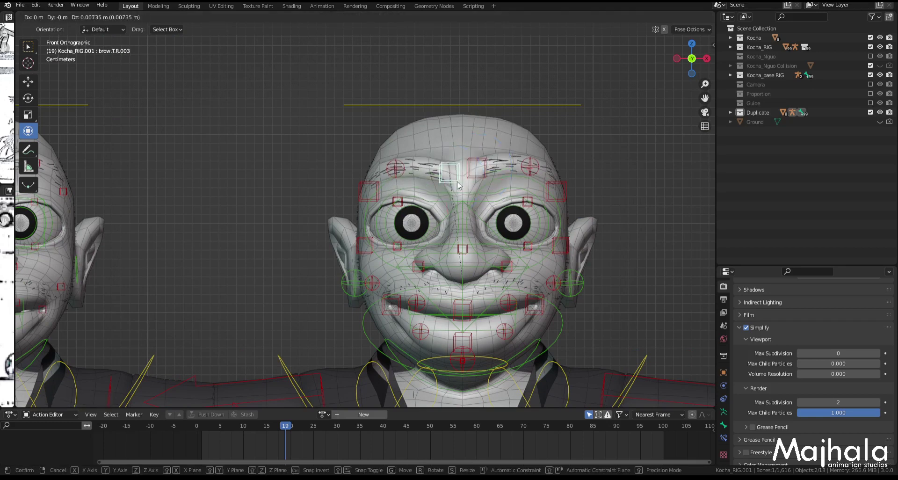
Move nose_master on Kocha_RIG.001 slightly up and toward the character's left in front view.
scroll(487, 220, down, 1)
scroll(490, 226, up, 3)
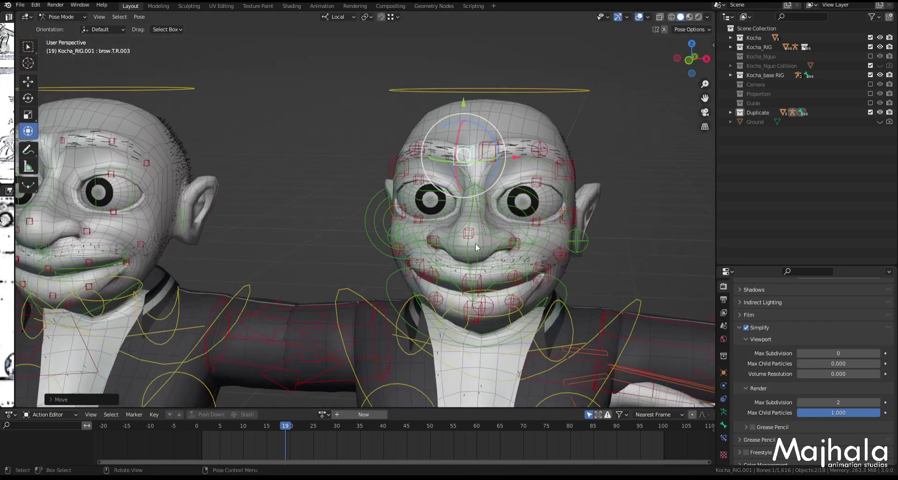
click(491, 293)
scroll(491, 293, down, 3)
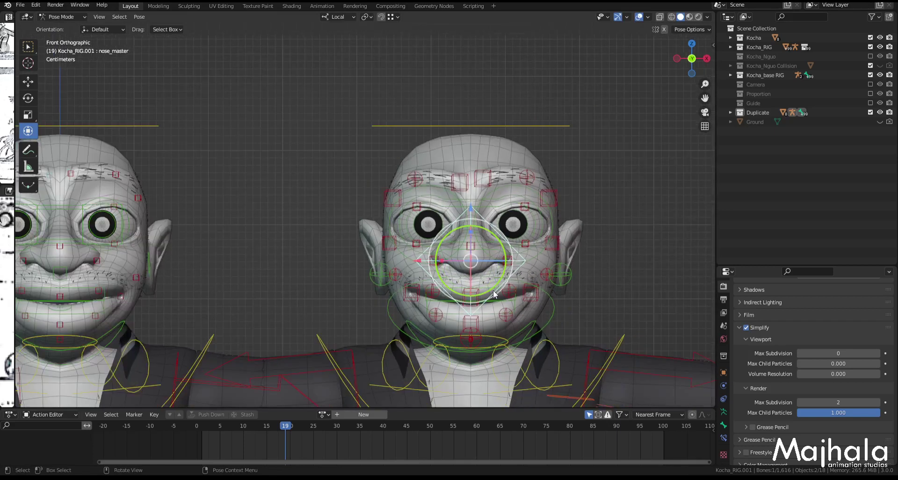
key(g)
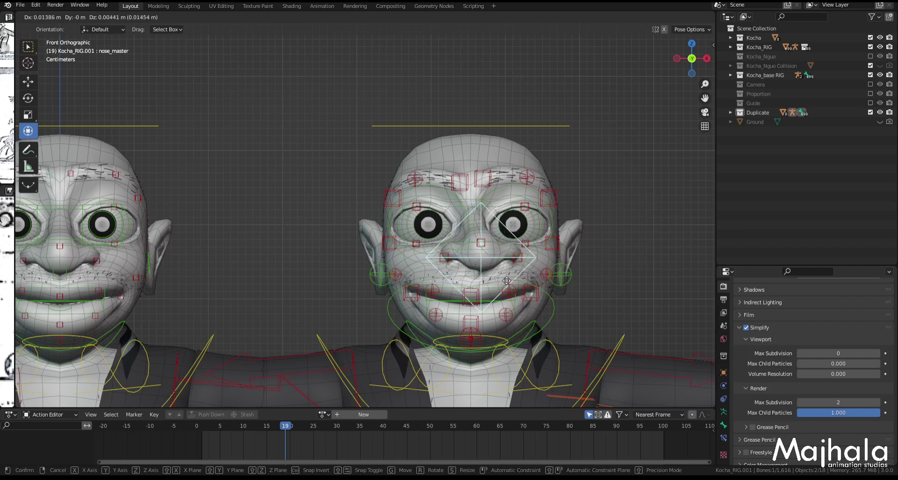
click(503, 278)
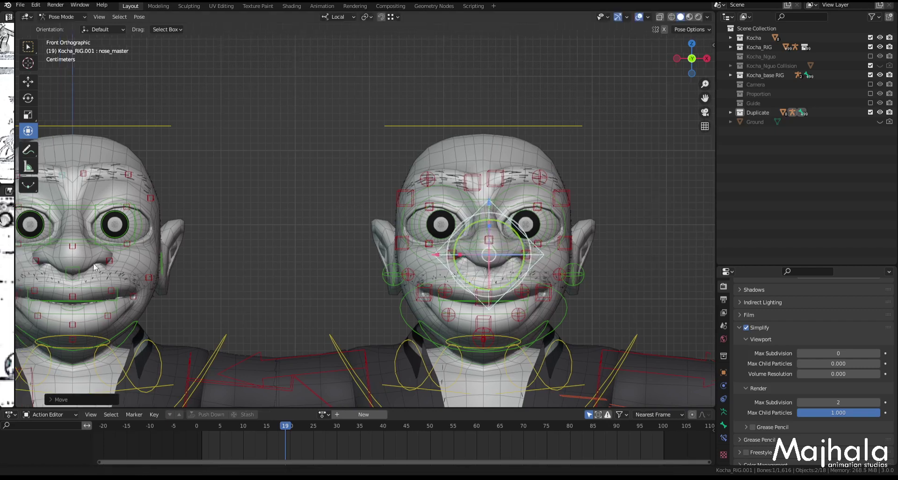
Move nose_master on Kocha_RIG slightly up and sideways to compare the nose deformation.
scroll(176, 242, up, 4)
scroll(187, 227, down, 4)
middle_drag(187, 226, 282, 280)
key(KP_1)
click(216, 274)
key(g)
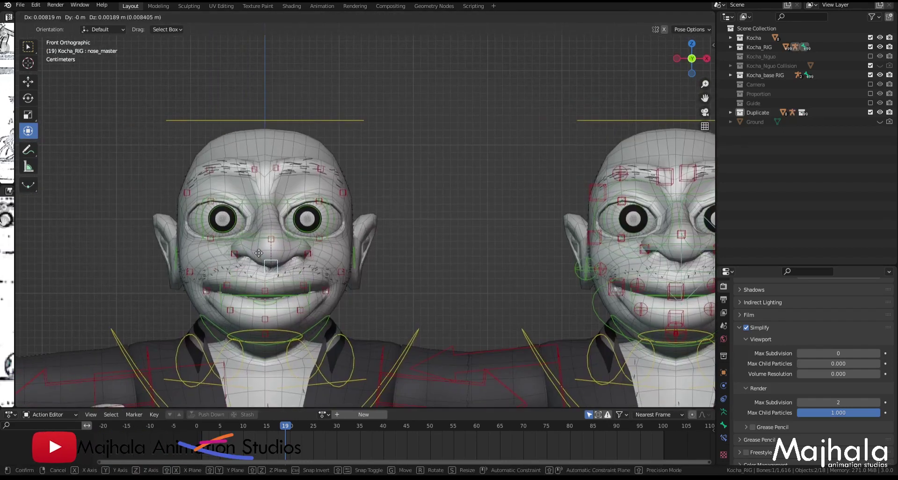
click(266, 260)
Move the upper eyelid control lid.T.L.002 on Kocha_RIG down to close the left eye.
scroll(281, 225, down, 4)
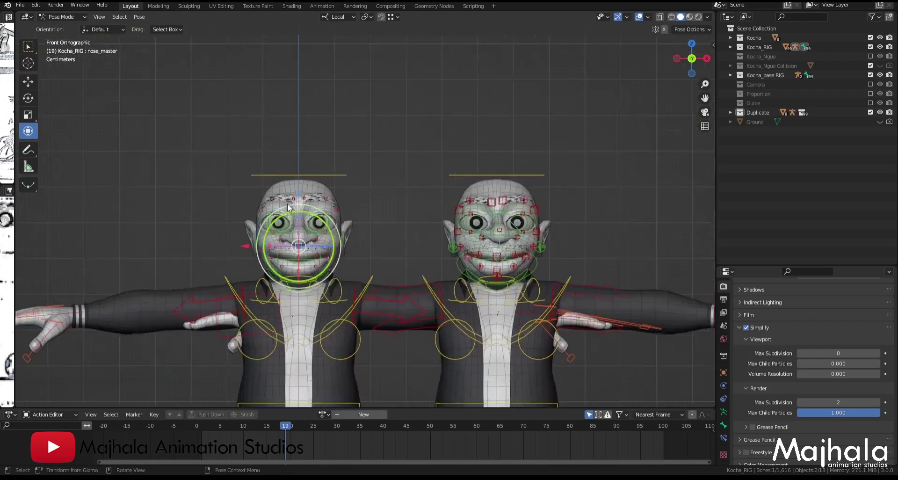
scroll(308, 211, up, 8)
click(366, 242)
key(g)
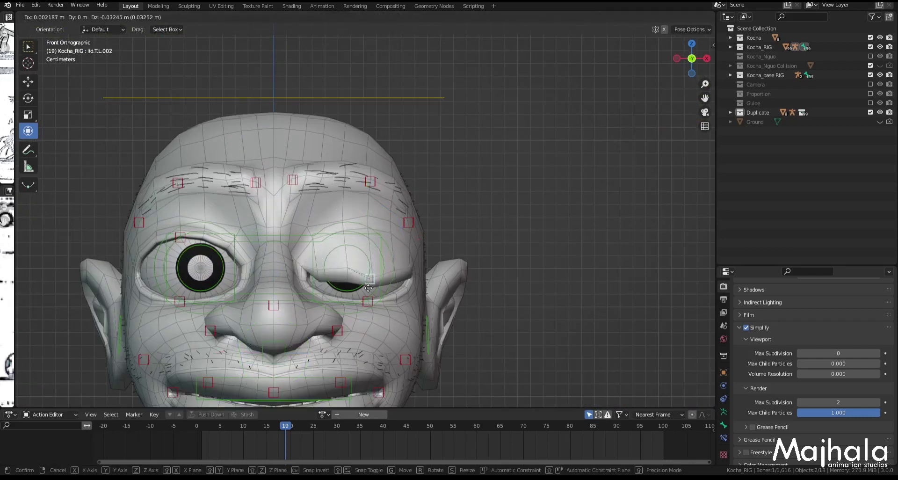
click(368, 292)
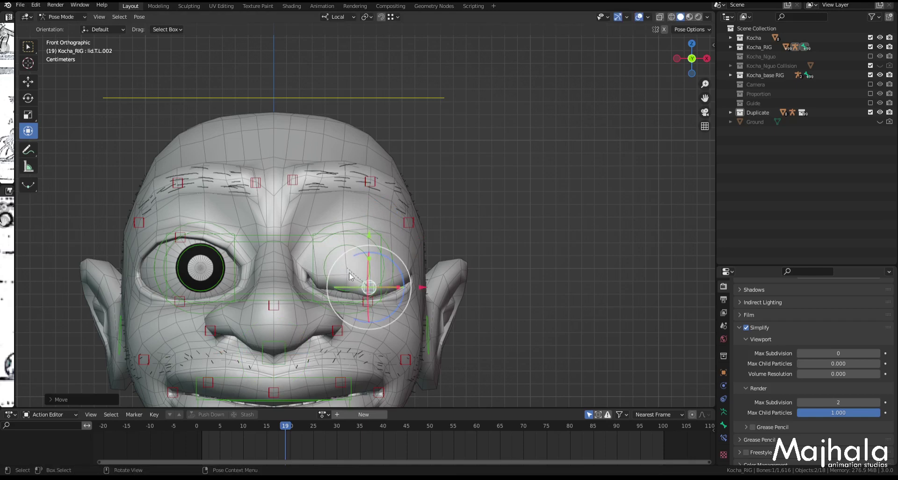
Try moving the left upper eyelid control and the eye.L control on Kocha_RIG.001.
scroll(346, 276, down, 4)
shift+middle_drag(497, 264, 397, 228)
scroll(609, 247, up, 3)
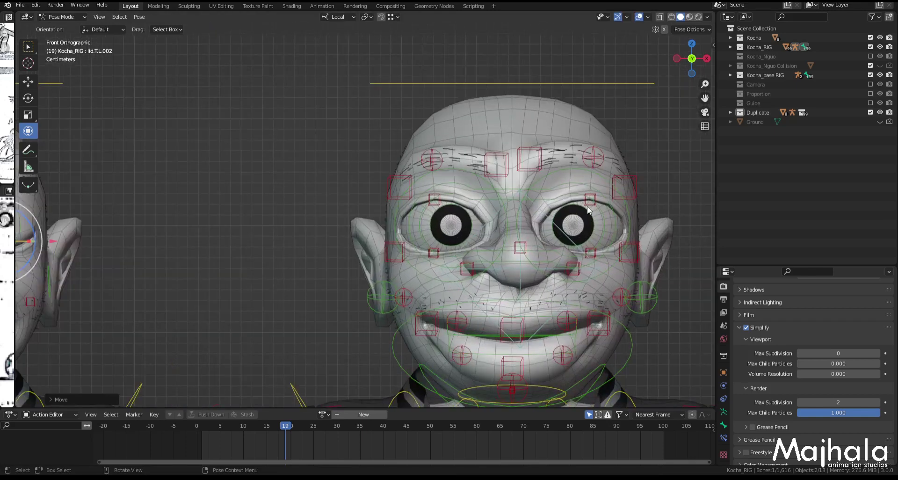
click(587, 206)
drag(585, 211, 594, 243)
right_click(598, 226)
click(593, 204)
right_click(594, 242)
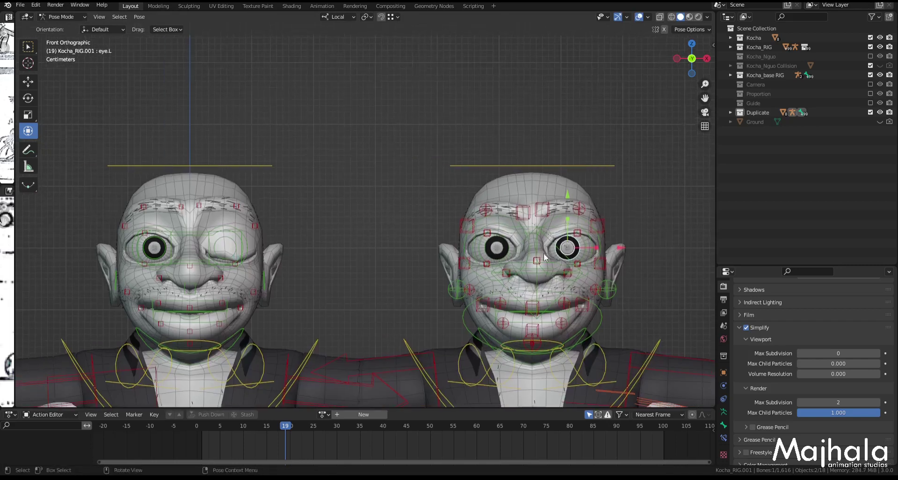
key(g)
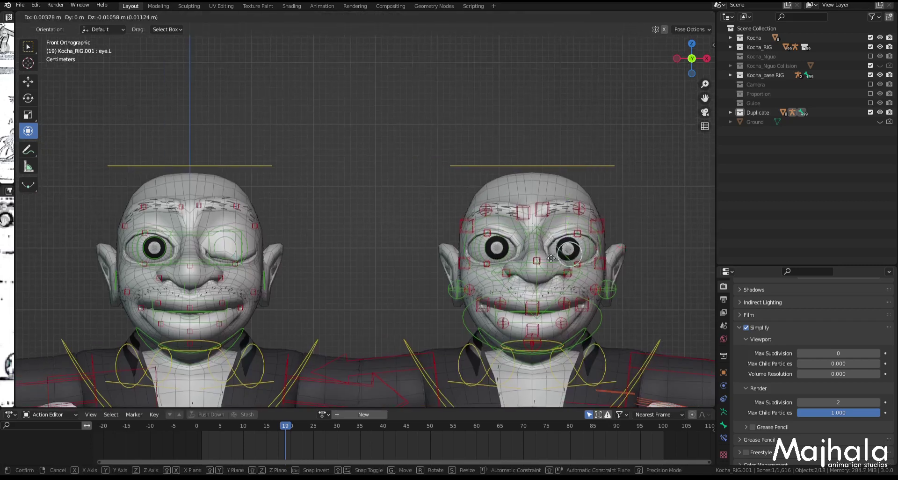
right_click(563, 252)
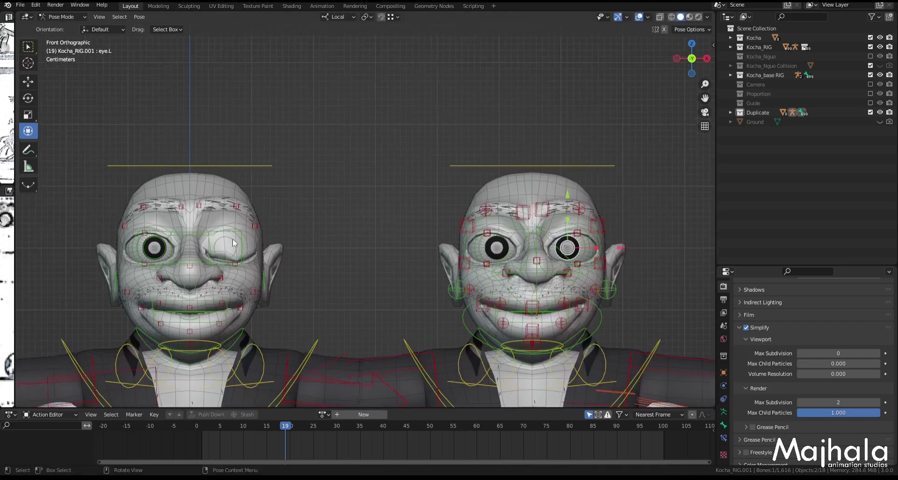
Clear the location of lid.T.L.002 on Kocha_RIG to reopen the left eye.
click(237, 260)
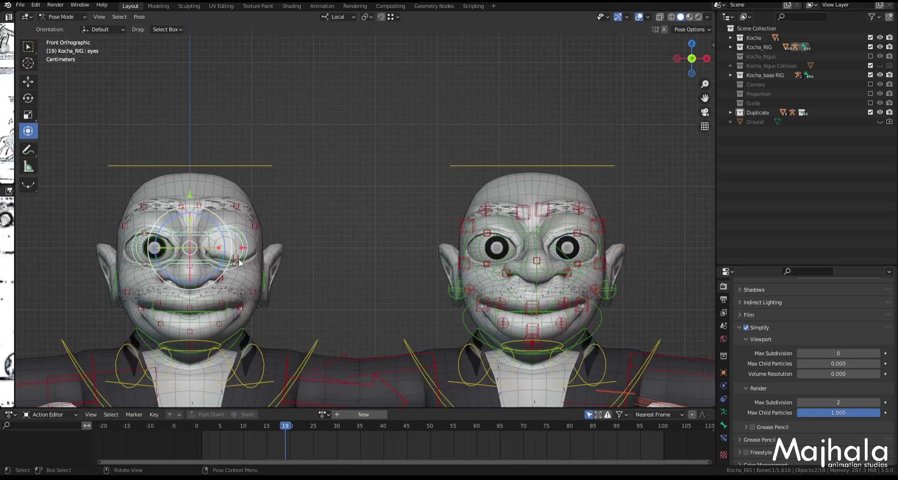
click(236, 256)
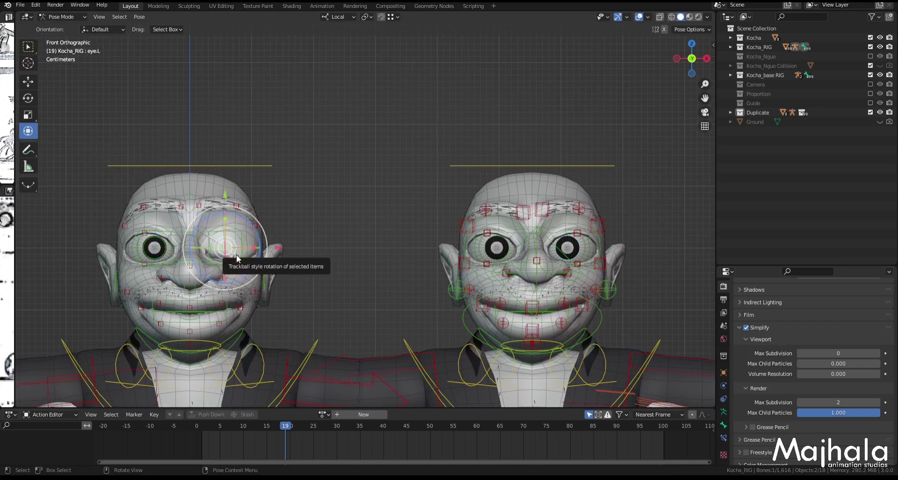
key(KP_Decimal)
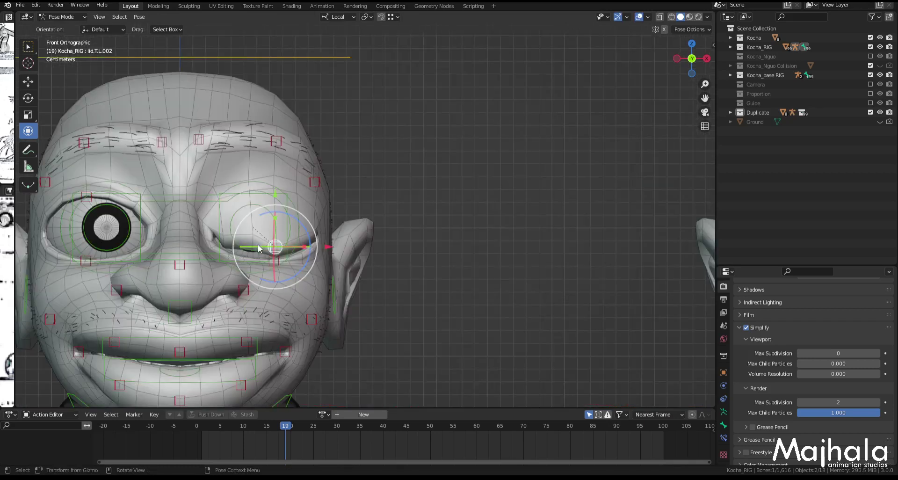
click(279, 262)
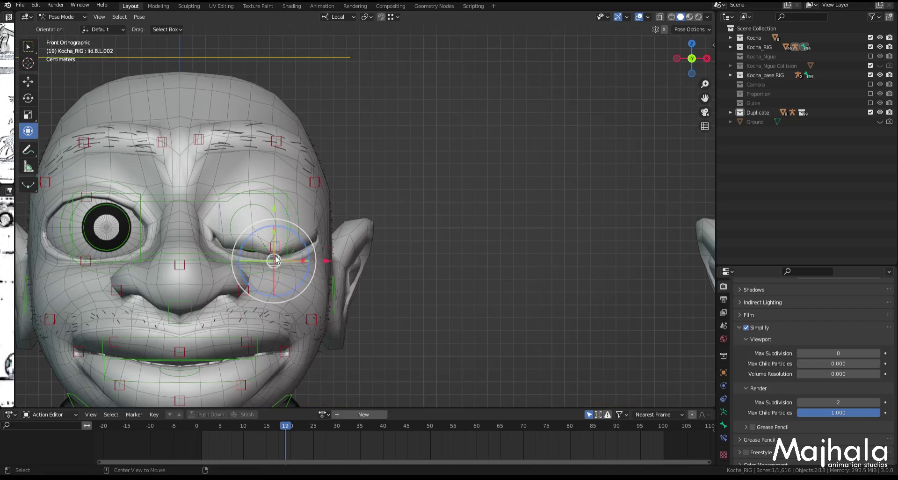
click(273, 246)
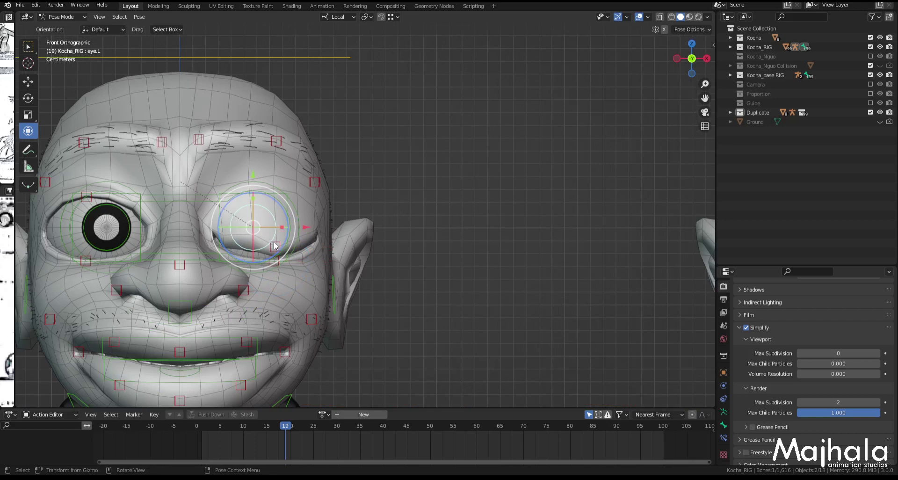
key(alt+g)
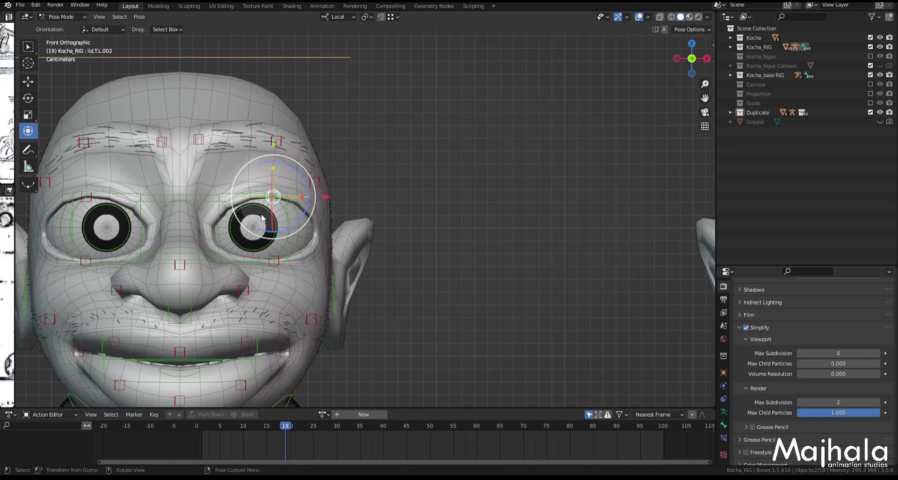
Try moving eye.L on Kocha_RIG and repeat the test at the left eye of Kocha_RIG.001.
click(277, 228)
key(g)
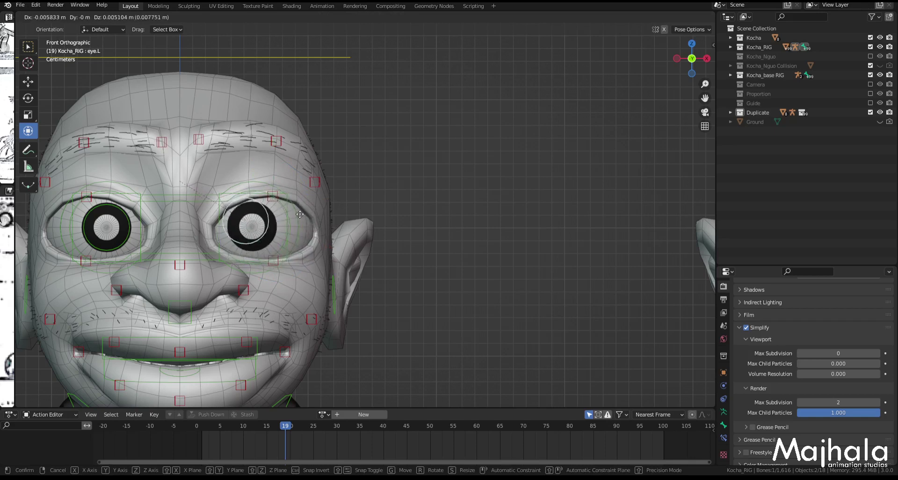
click(273, 211)
scroll(412, 254, down, 4)
scroll(574, 255, up, 2)
click(578, 240)
click(579, 242)
key(g)
click(589, 246)
Try moving the cheek control cheek.B.L.001 on Kocha_RIG.001 and on Kocha_RIG.
scroll(597, 292, up, 1)
click(605, 293)
scroll(602, 291, down, 2)
key(g)
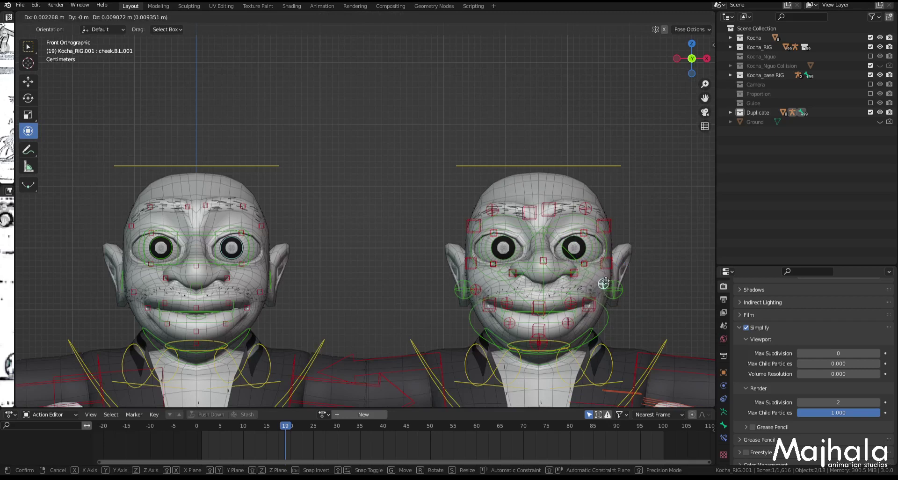
click(604, 283)
click(262, 287)
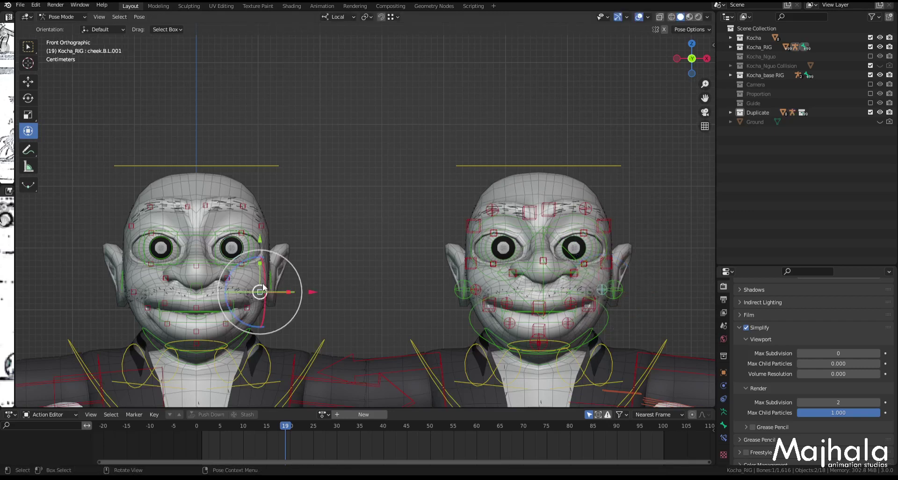
key(g)
right_click(264, 279)
Try moving the outer eyebrow control brow.T.L.001 on Kocha_RIG, and move its counterpart on Kocha_RIG.001 upward.
click(262, 225)
key(g)
right_click(264, 219)
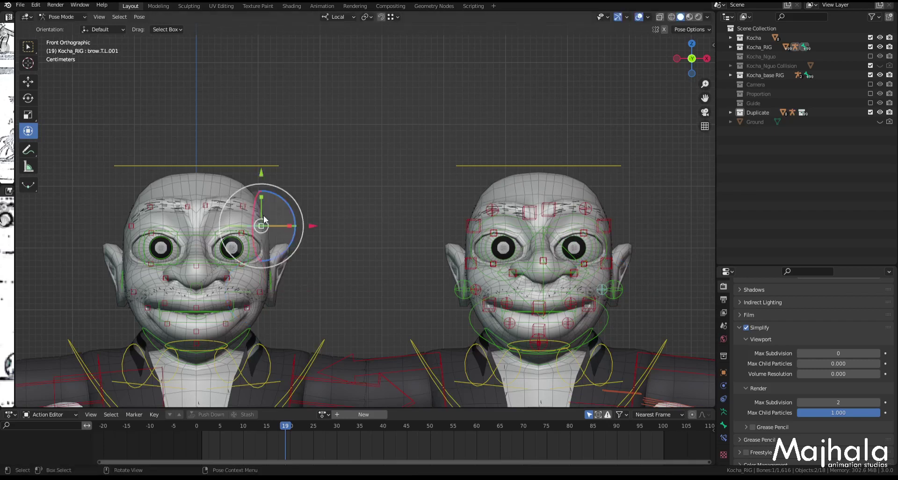
drag(610, 224, 612, 217)
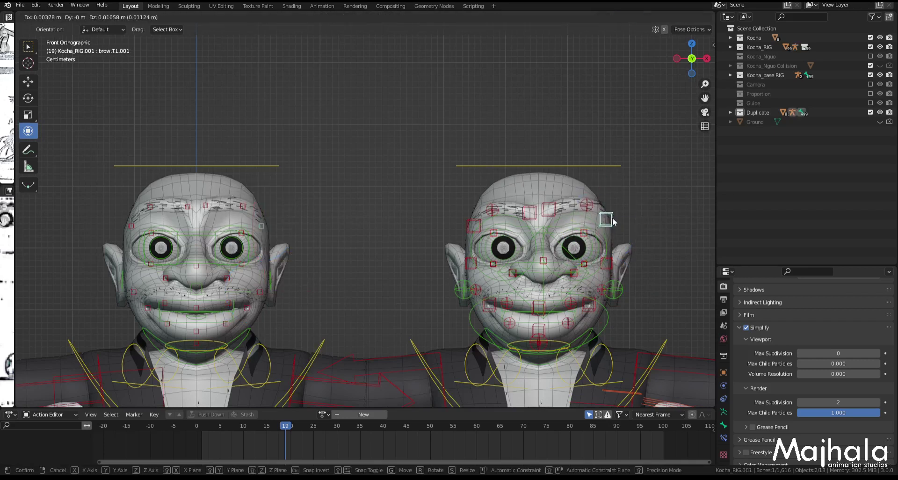
Clear the rotation and location of all pose bones on both rigs, and deselect everything.
scroll(175, 319, up, 1)
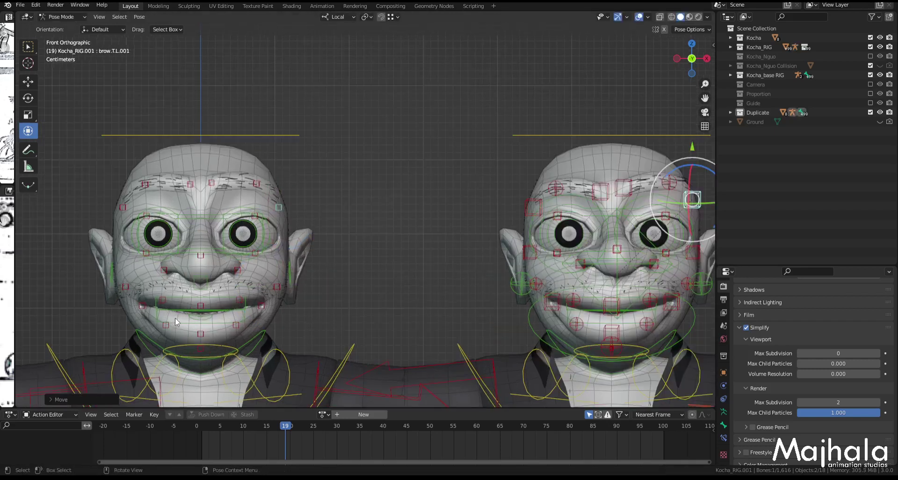
scroll(571, 317, down, 3)
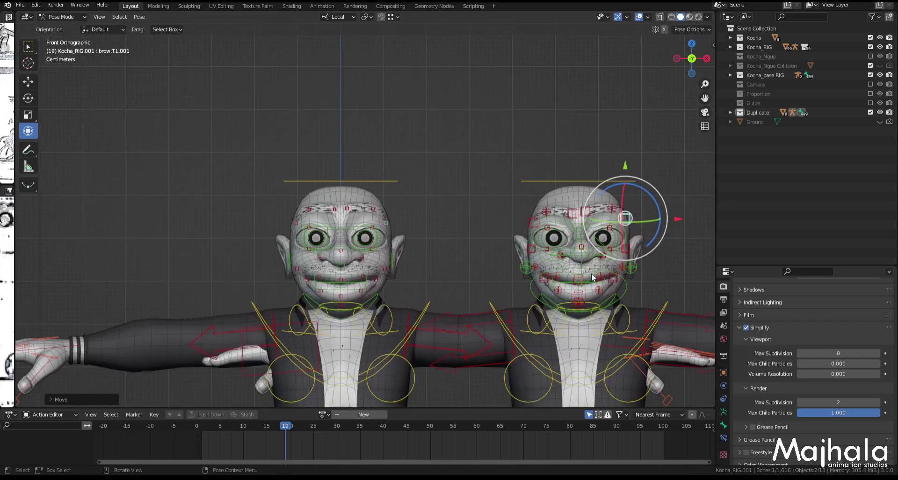
middle_drag(591, 273, 423, 238)
scroll(529, 268, down, 3)
scroll(540, 238, up, 4)
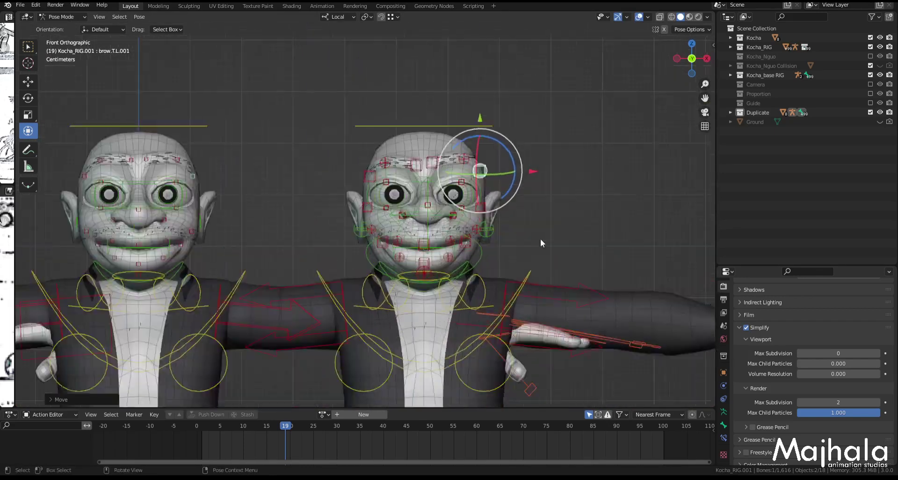
scroll(540, 239, up, 1)
key(a)
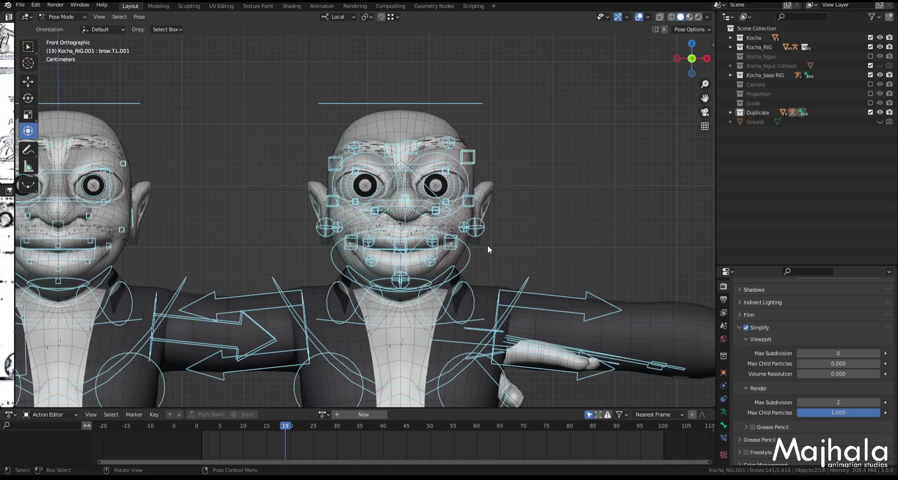
key(alt+r)
key(alt+g)
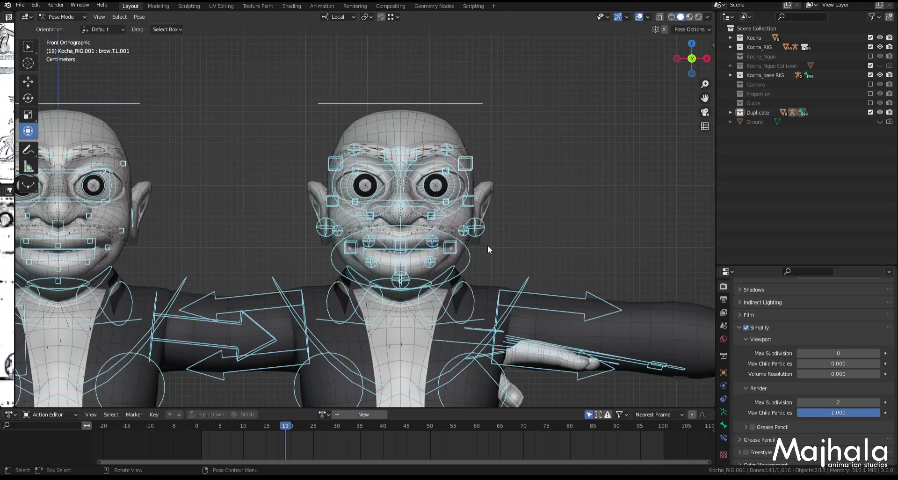
key(alt+a)
Save the Kocha.blend file.
scroll(392, 151, up, 2)
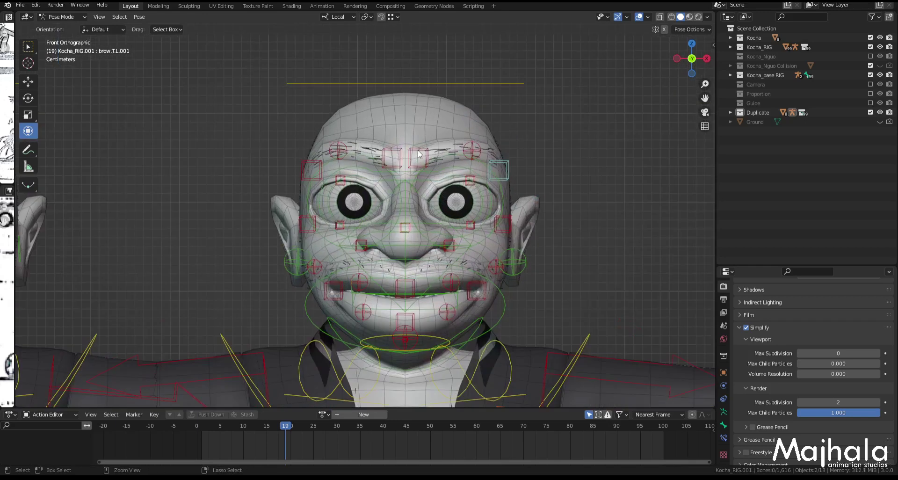
key(ctrl+s)
scroll(471, 210, down, 3)
scroll(469, 181, up, 1)
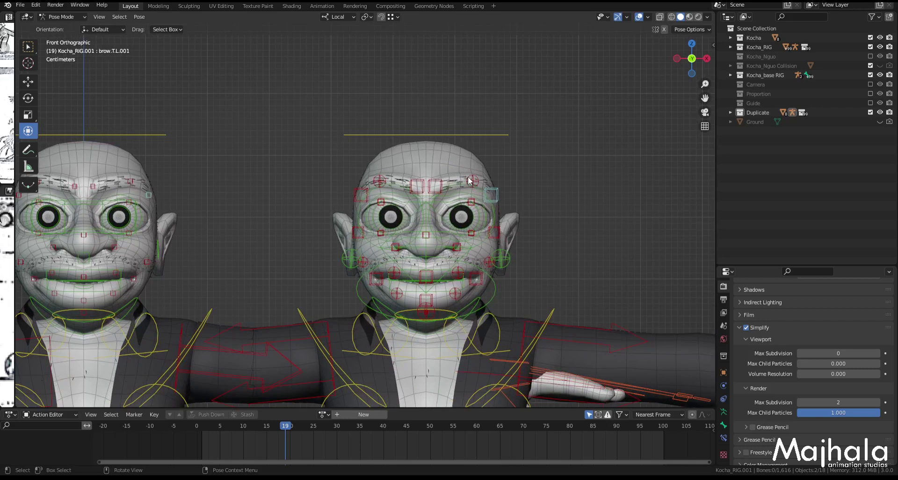
key(ctrl+s)
Switch to Object Mode and select only the Kocha_RIG.001 armature.
key(ctrl+Tab)
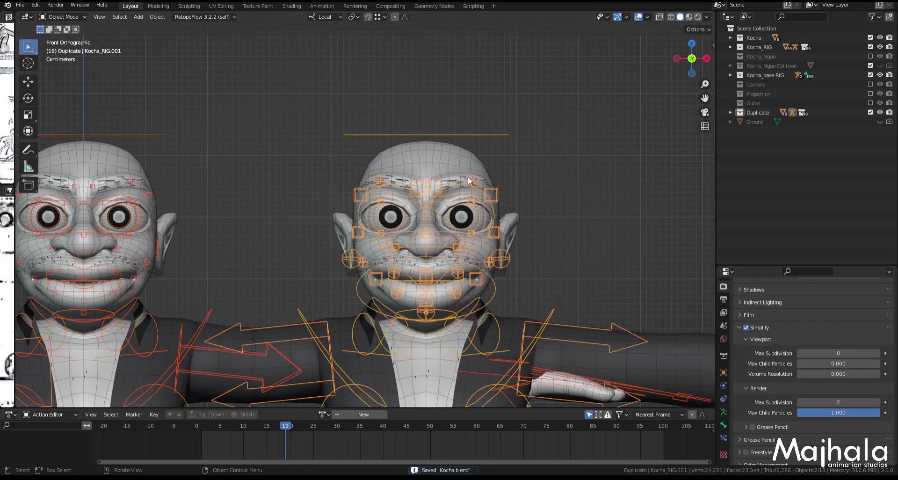
click(220, 187)
click(460, 136)
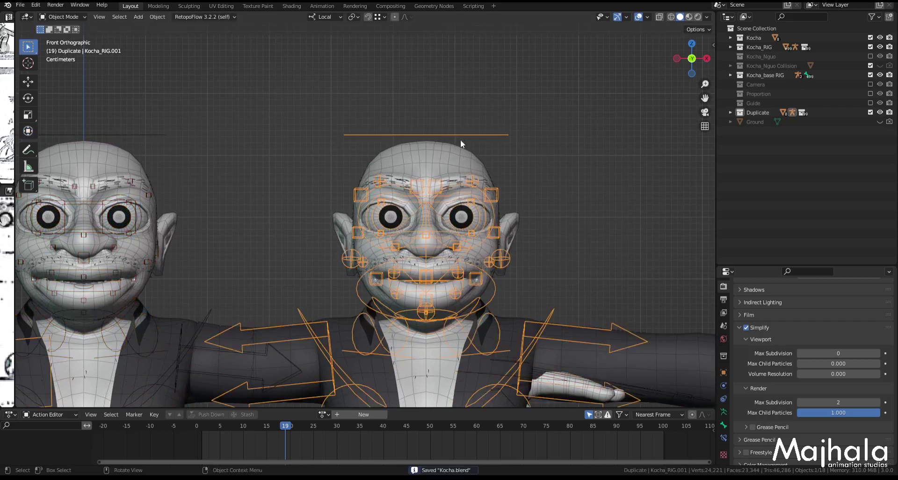
Select only the Kocha_RIG.001 armature and display its skeleton layer settings.
click(453, 160)
click(480, 137)
shift+click(450, 157)
click(487, 137)
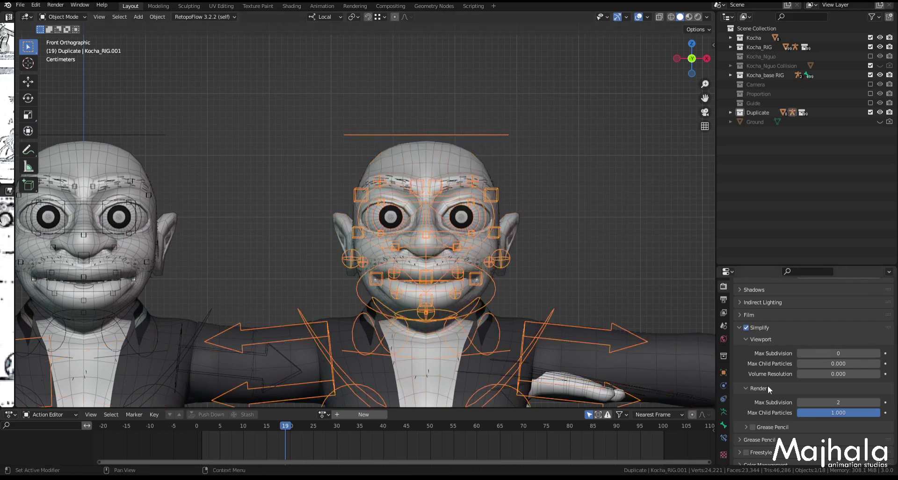
click(723, 412)
scroll(846, 371, up, 4)
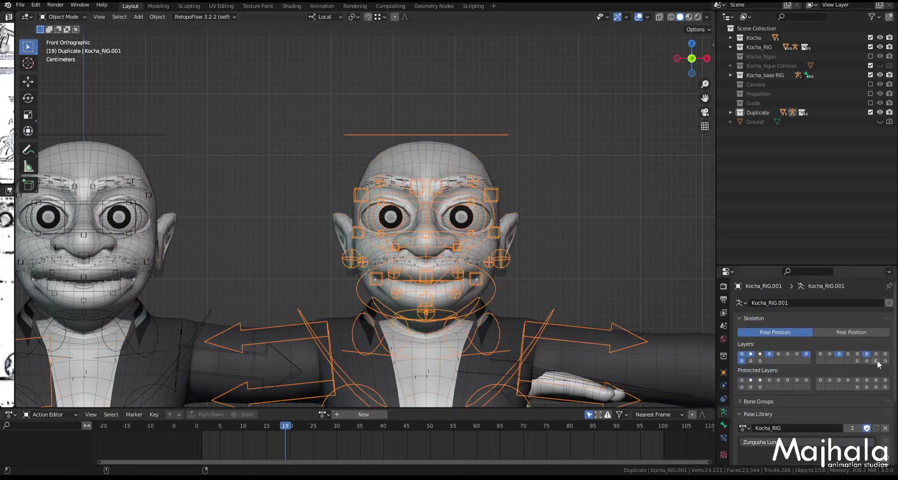
Try showing the MCH bone layer of Kocha_RIG.001 and check the bones in Pose Mode before returning to Object Mode.
shift+click(876, 360)
key(ctrl+Tab)
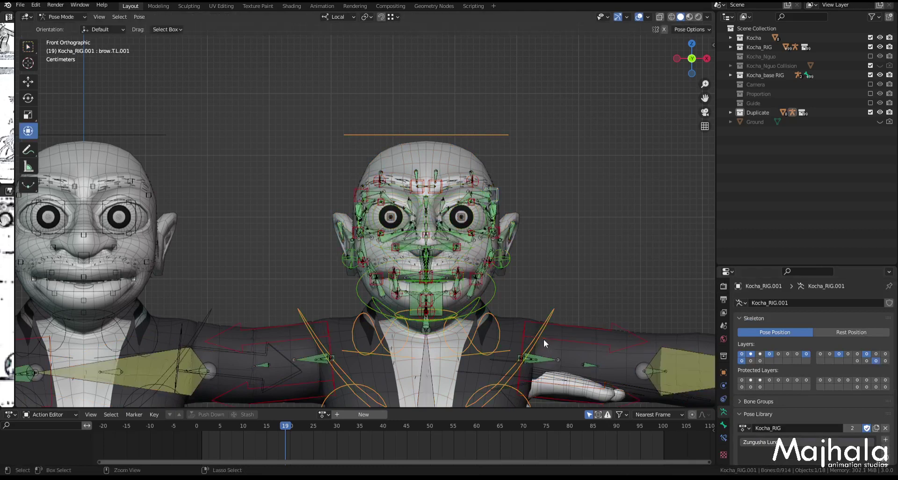
scroll(437, 301, up, 2)
click(440, 294)
scroll(537, 304, down, 3)
key(ctrl+Tab)
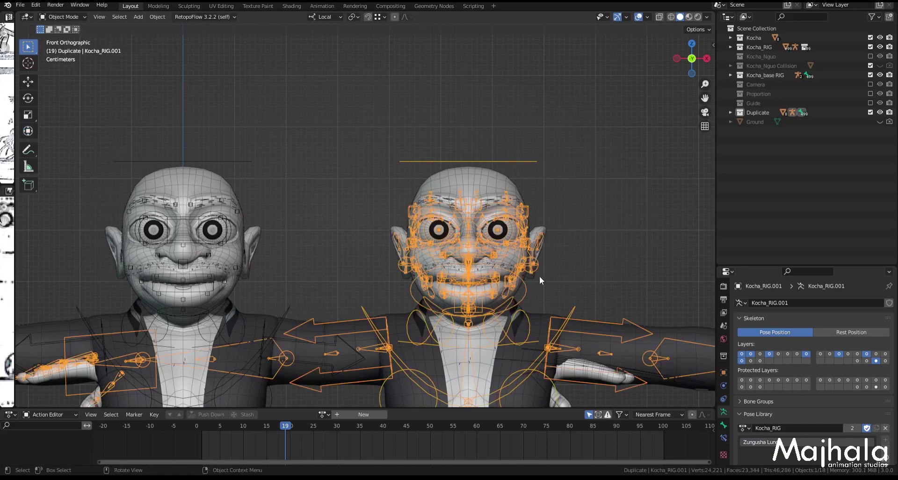
Inspect the Kocha.001 mesh around the eyes in Weight Paint mode with the MCH bones displayed, ending in Object Mode.
click(484, 186)
key(ctrl+Tab)
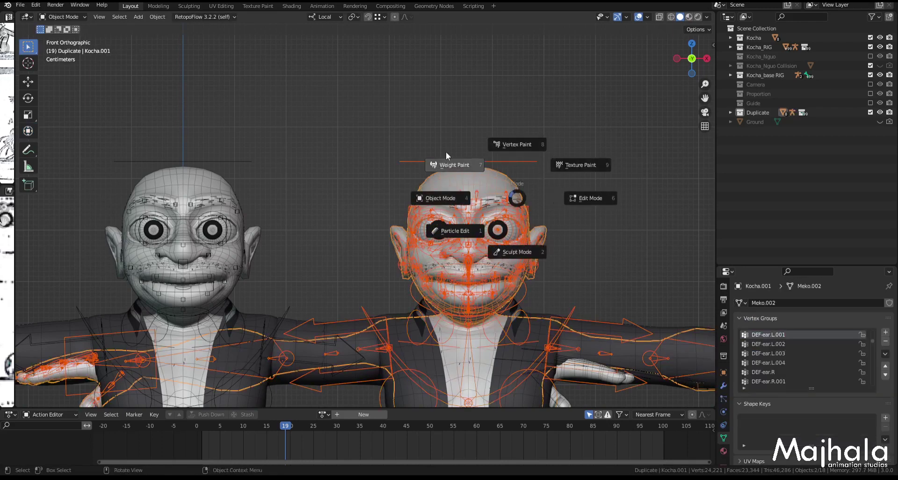
click(450, 167)
middle_drag(450, 167, 472, 220)
scroll(485, 255, up, 6)
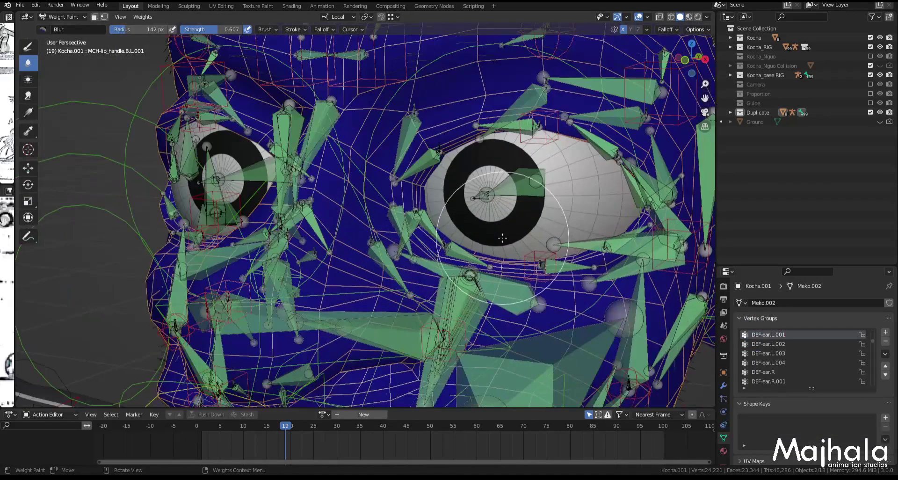
scroll(492, 254, down, 5)
middle_drag(493, 253, 477, 229)
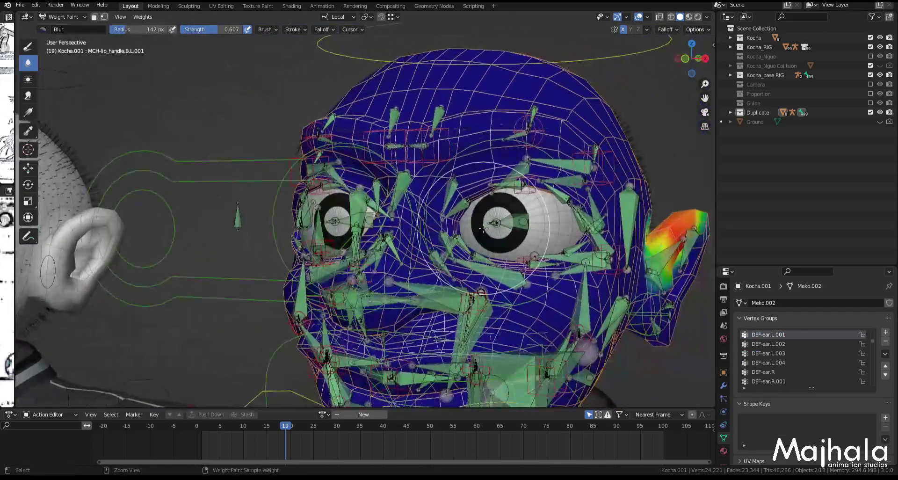
key(ctrl+KP_1)
key(KP_1)
key(ctrl+Tab)
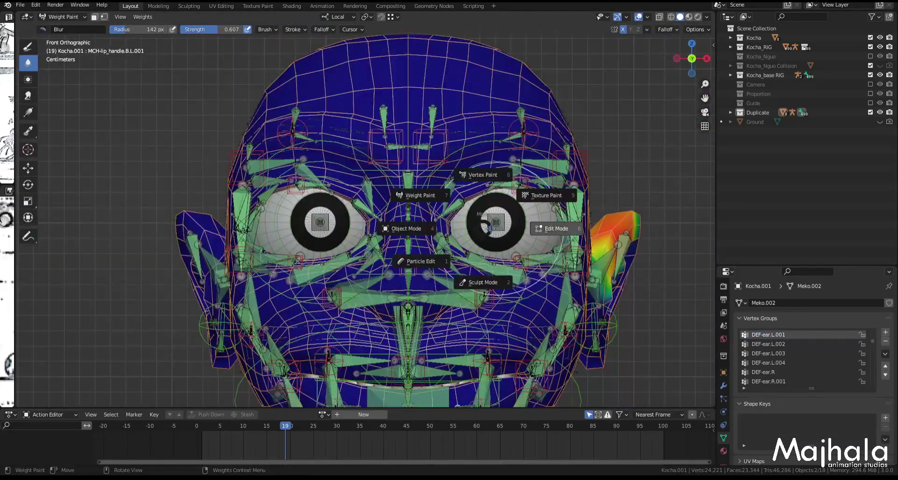
click(420, 228)
Hide the MCH bone layer of Kocha_RIG.001 and show its DEF bone layer instead.
click(587, 176)
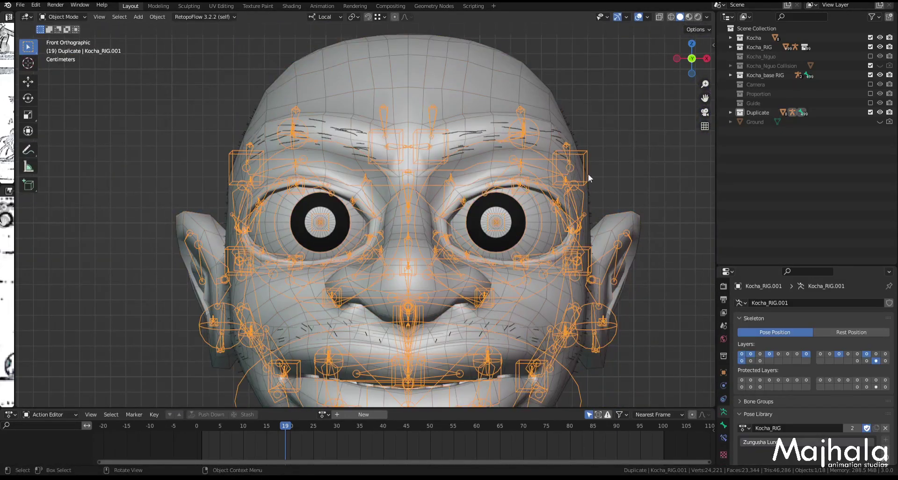
shift+click(877, 360)
shift+click(866, 360)
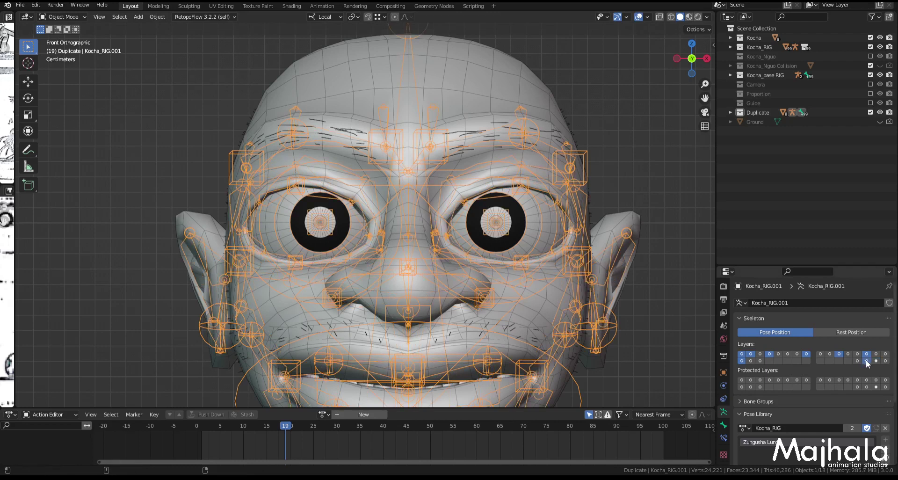
Put the Kocha.001 mesh into Weight Paint mode together with its rig and select the bone DEF-brow.B.L.004.
scroll(520, 214, down, 3)
shift+click(512, 134)
key(ctrl+Tab)
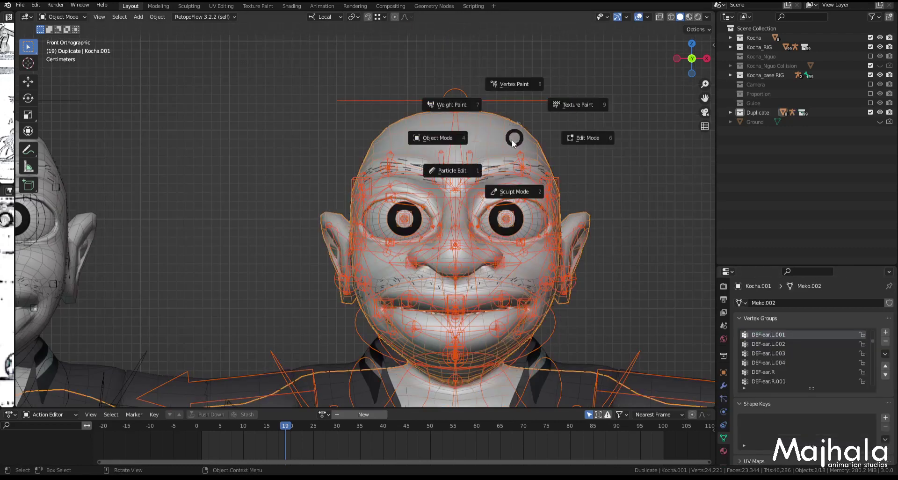
click(450, 104)
middle_drag(554, 240, 476, 234)
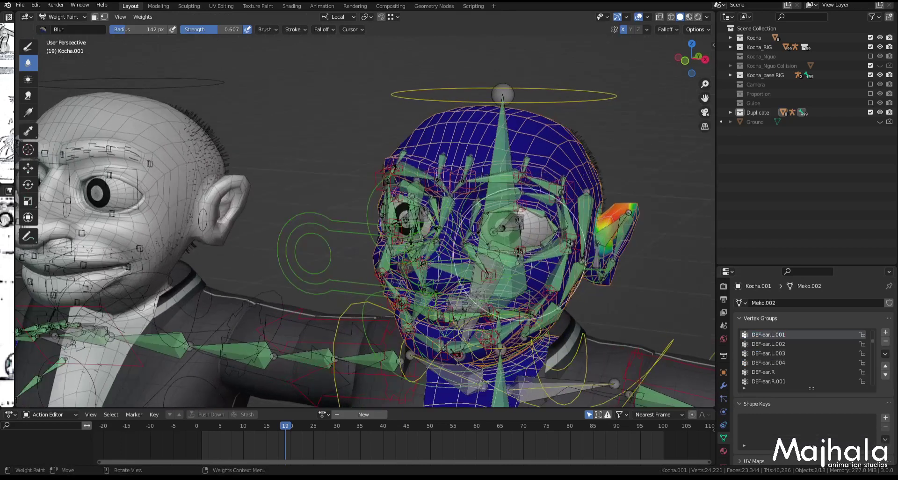
scroll(471, 233, up, 8)
ctrl+click(447, 225)
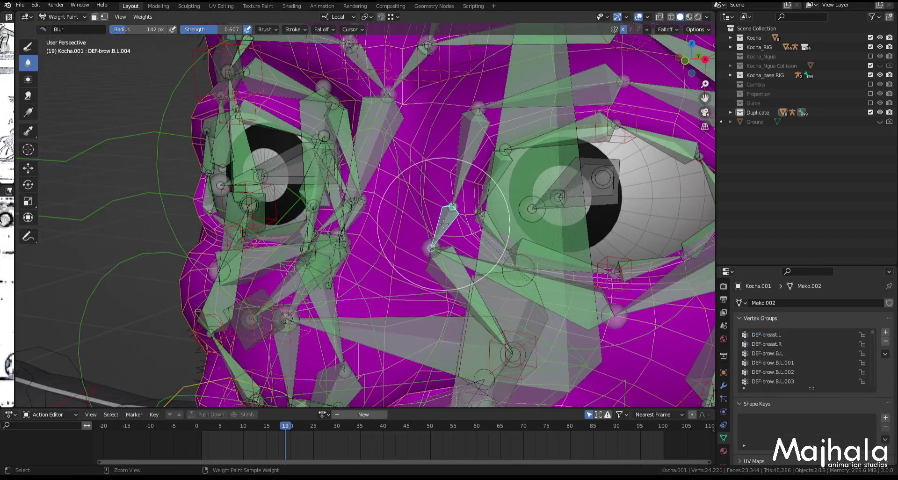
Paint DEF-brow.B.L.004 weights beside the nose bridge using Draw with radius 87 px, weight 1.000 and strength 1.000.
key(f)
click(460, 243)
scroll(435, 234, up, 4)
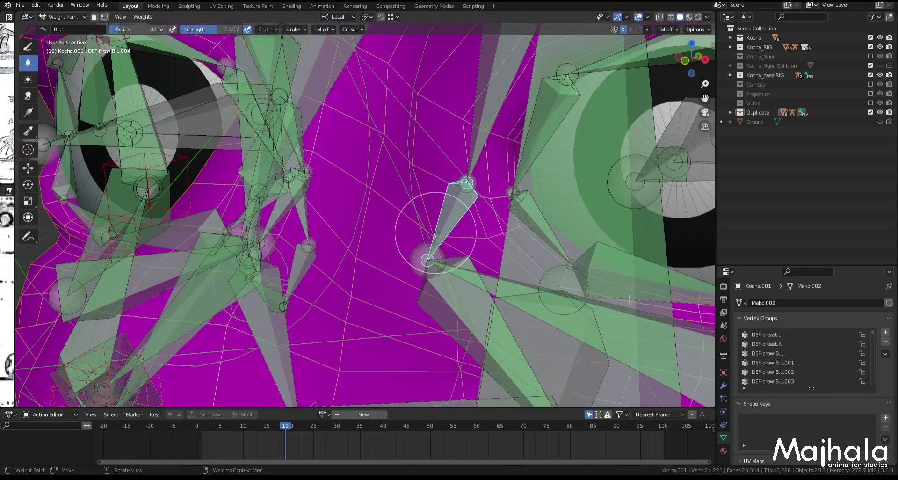
click(28, 47)
drag(451, 169, 425, 260)
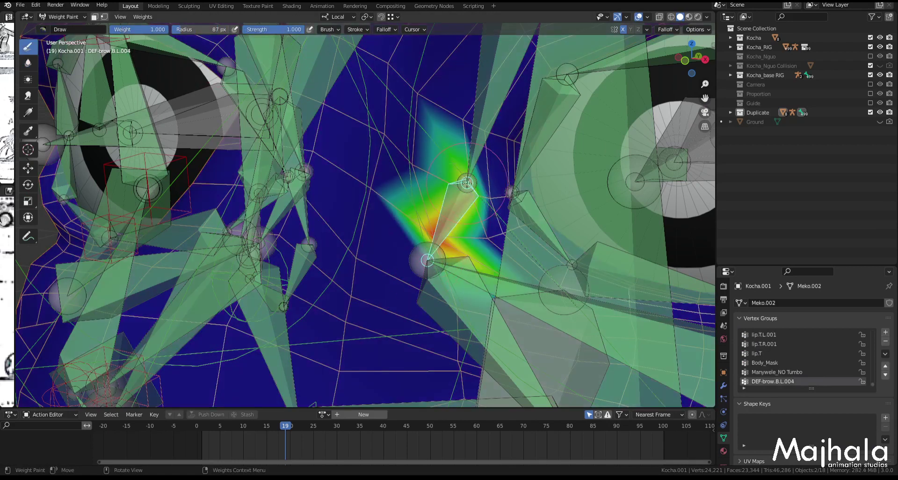
click(467, 183)
click(467, 182)
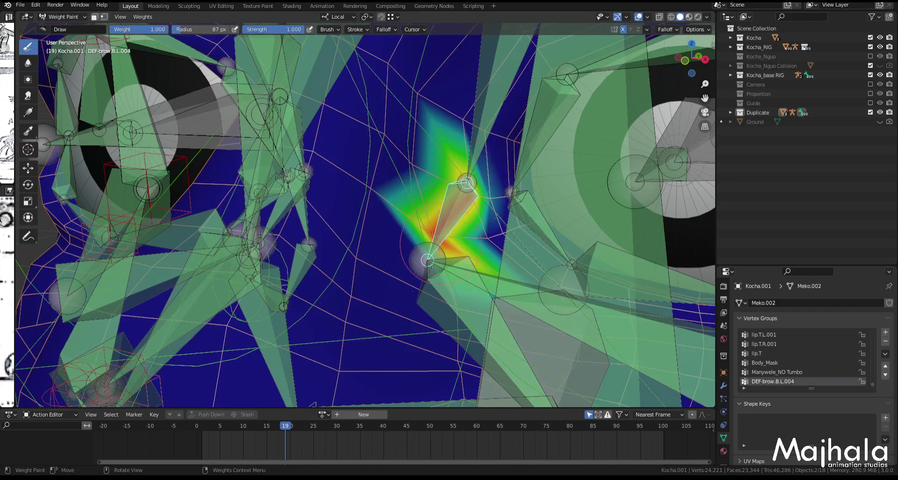
drag(414, 290, 443, 310)
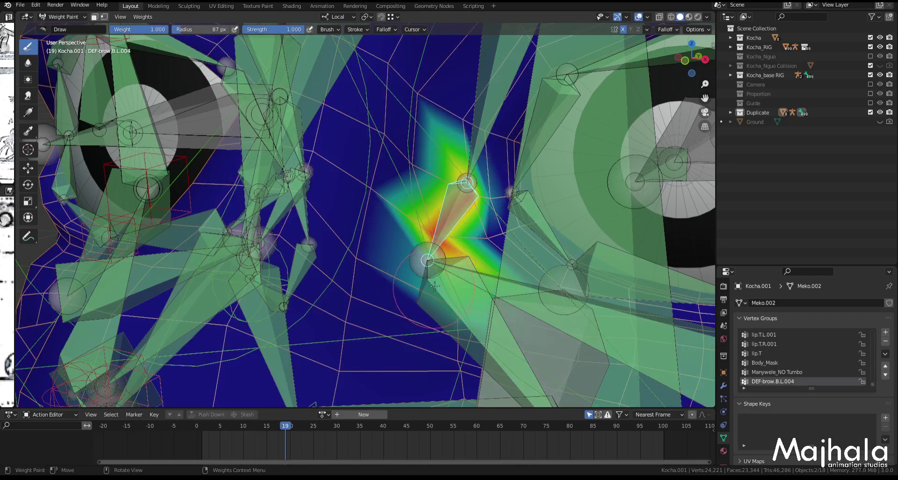
Smooth the painted DEF-brow.B.L.004 weights beside the nose bridge using Blur at strength 0.607.
click(28, 62)
scroll(422, 163, down, 4)
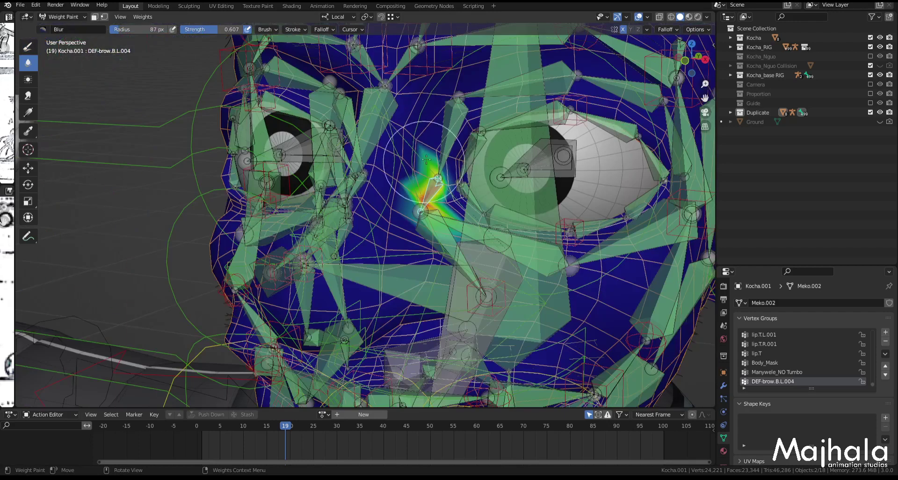
scroll(414, 164, up, 2)
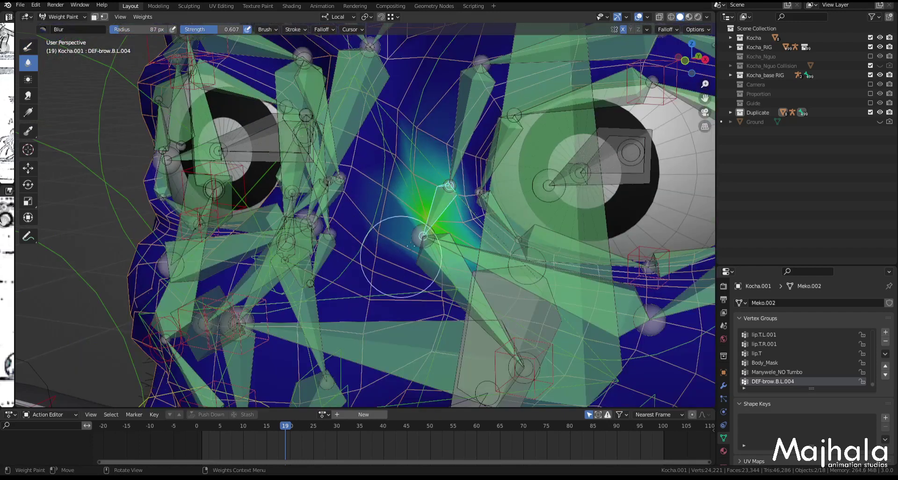
Select the opposite brow bone DEF-brow.B.R.004 and examine its weights from several angles.
scroll(428, 267, down, 3)
scroll(424, 263, down, 3)
key(KP_1)
scroll(440, 250, up, 2)
middle_drag(439, 250, 417, 254)
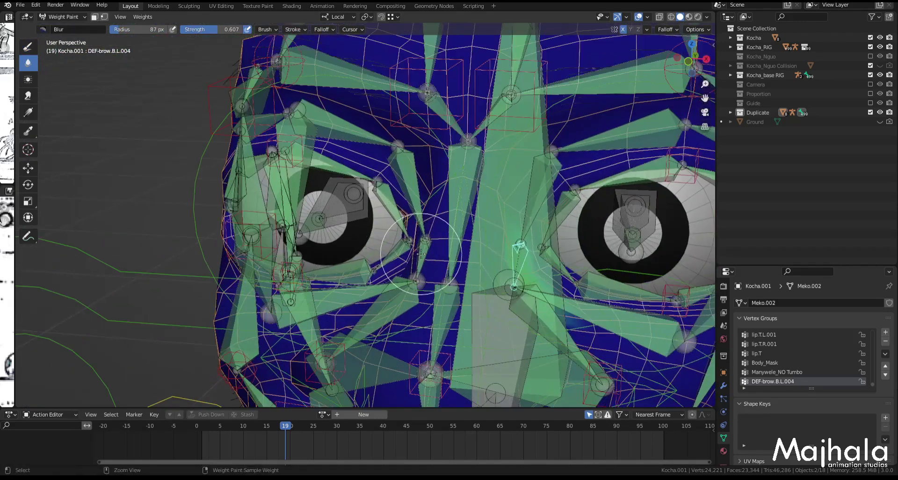
ctrl+click(421, 253)
scroll(423, 259, down, 2)
mouse_move(423, 258)
middle_down()
mouse_move(450, 297)
mouse_move(440, 255)
middle_up()
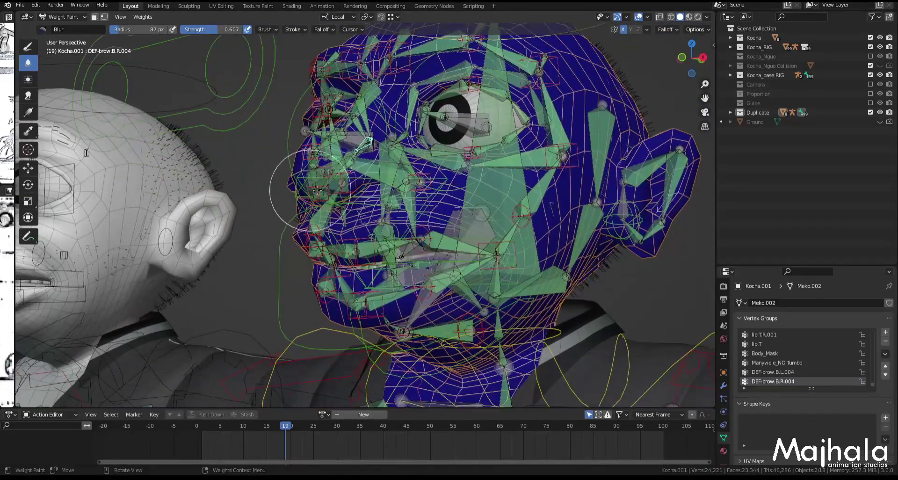
key(KP_3)
scroll(248, 147, up, 2)
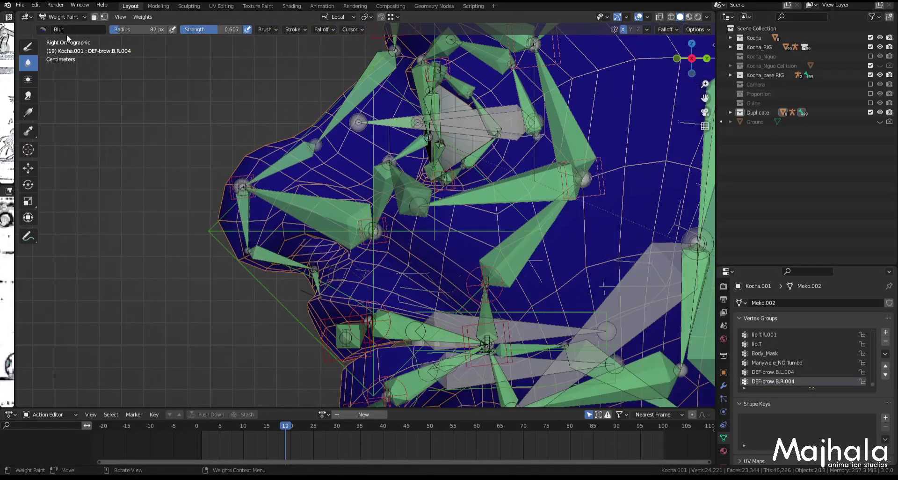
Select the DEF-nose bone and erase its stray weights around the jaw using Draw with weight 0.000.
click(27, 47)
ctrl+click(349, 100)
scroll(409, 228, down, 5)
mouse_move(453, 255)
shift+middle_down()
mouse_move(425, 204)
mouse_move(247, 79)
mouse_move(421, 172)
shift+middle_up()
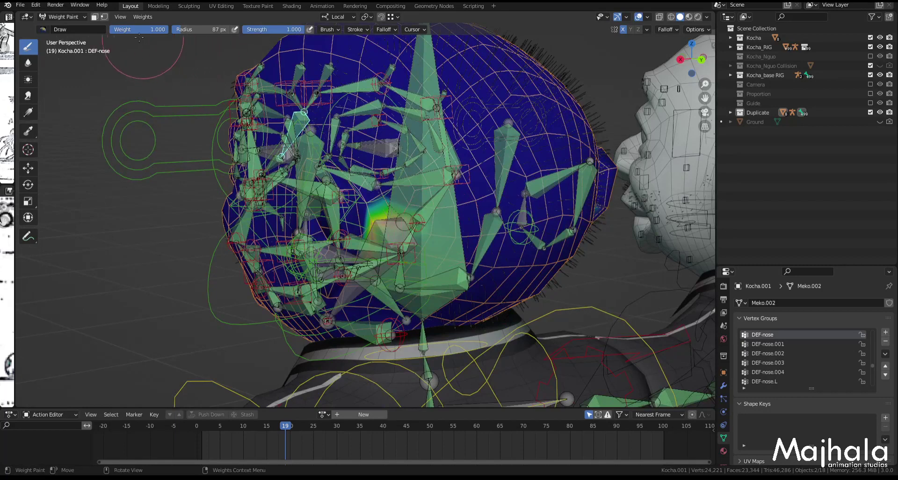
scroll(396, 234, down, 2)
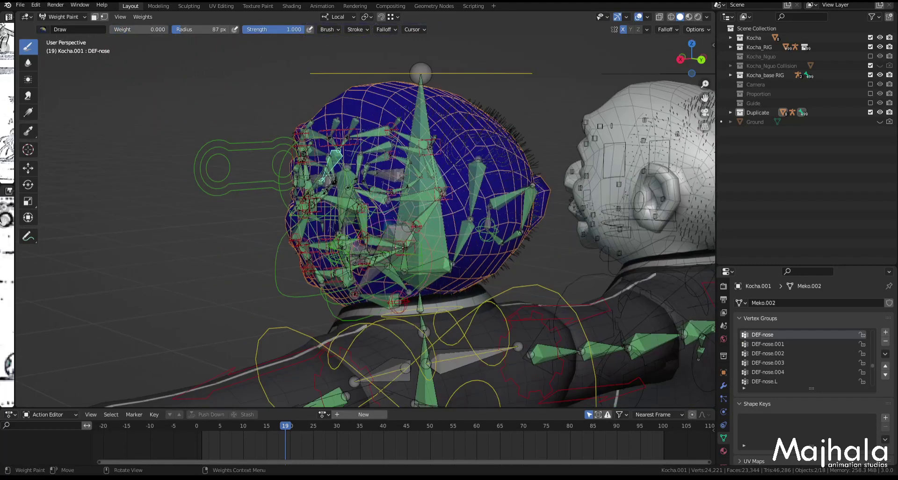
middle_drag(374, 283, 464, 241)
scroll(398, 220, up, 2)
middle_drag(346, 199, 395, 210)
scroll(396, 210, up, 3)
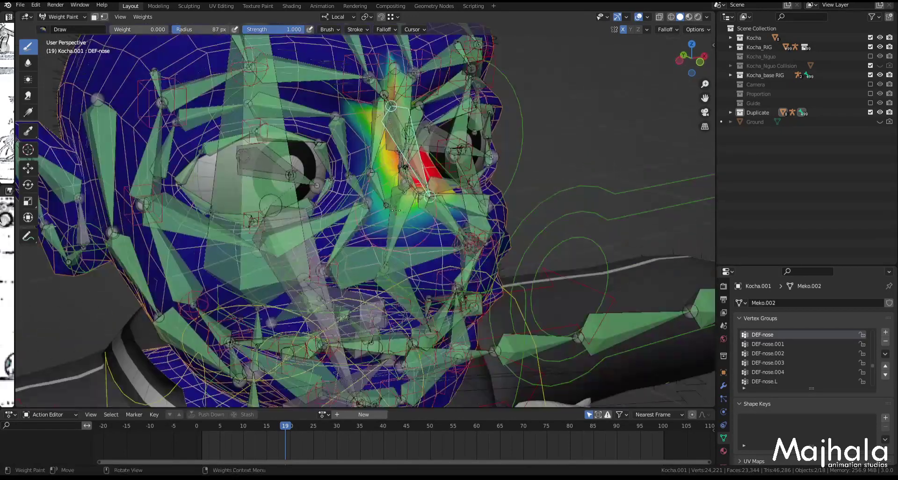
Select the DEF-nose.001 bone and erase its stray weights under the jaw using Draw with weight 0.000.
ctrl+click(439, 218)
scroll(439, 218, down, 5)
middle_drag(439, 218, 428, 171)
shift+middle_drag(359, 364, 364, 287)
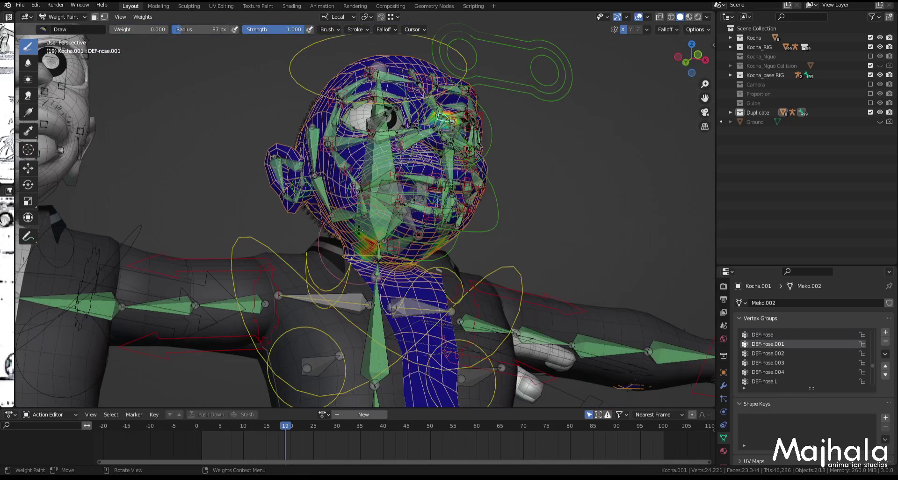
scroll(359, 230, up, 3)
middle_drag(358, 230, 458, 201)
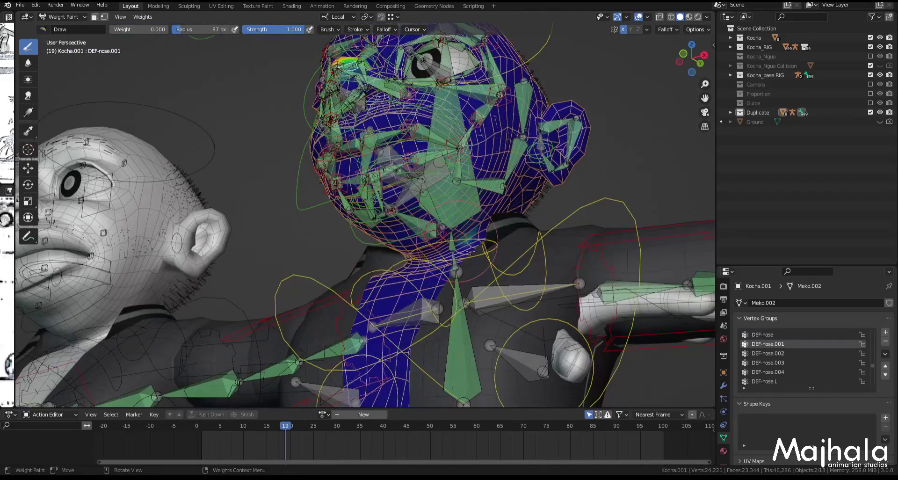
key(KP_3)
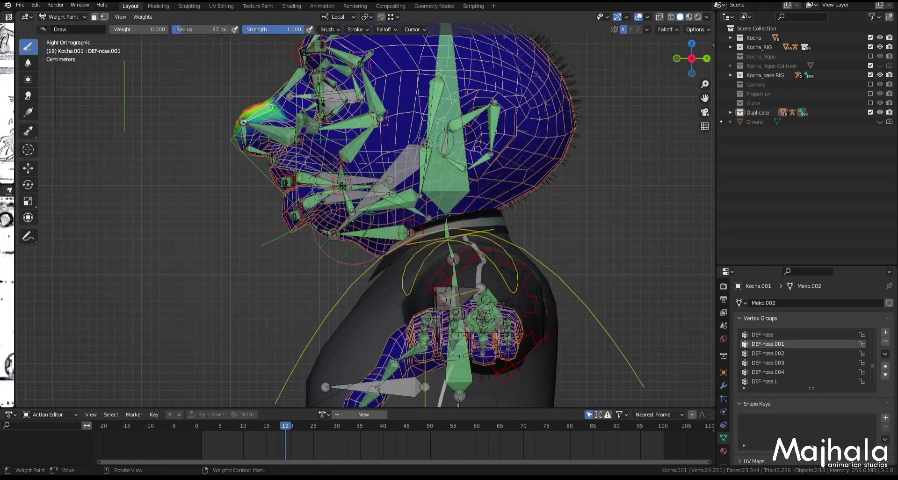
Select DEF-nose.002 and DEF-nose.003 in turn and examine their weights for stray influence on the face and jaw.
scroll(280, 126, up, 2)
ctrl+click(228, 140)
middle_drag(412, 313, 524, 269)
middle_drag(419, 216, 391, 236)
scroll(329, 110, up, 3)
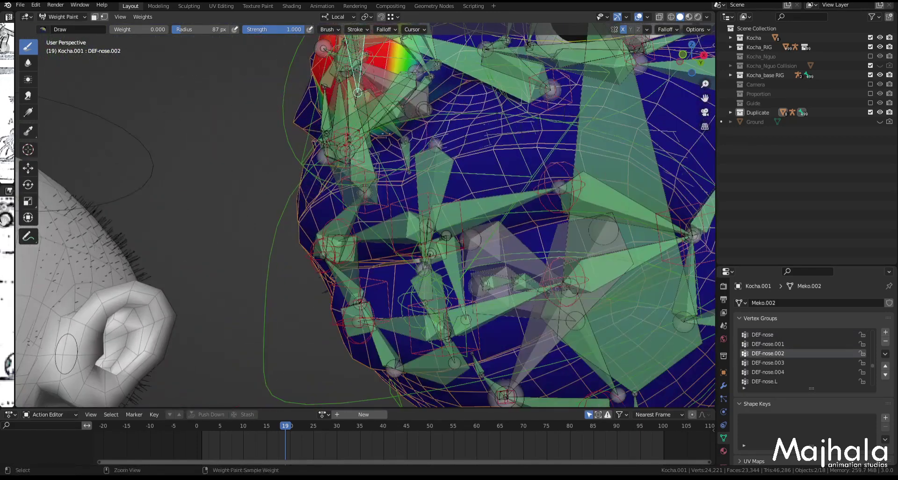
ctrl+click(373, 109)
scroll(373, 109, down, 3)
middle_drag(373, 109, 421, 220)
scroll(414, 191, up, 3)
key(KP_1)
scroll(505, 184, up, 2)
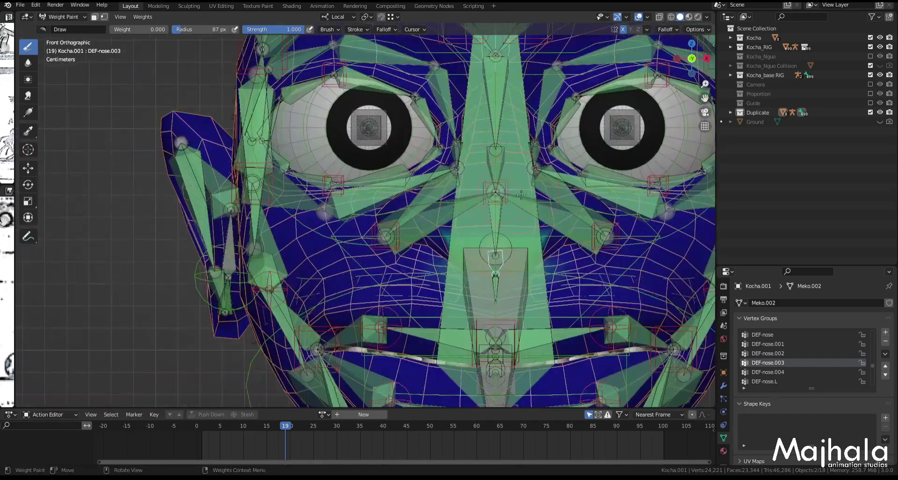
middle_drag(504, 184, 491, 199)
scroll(491, 199, up, 3)
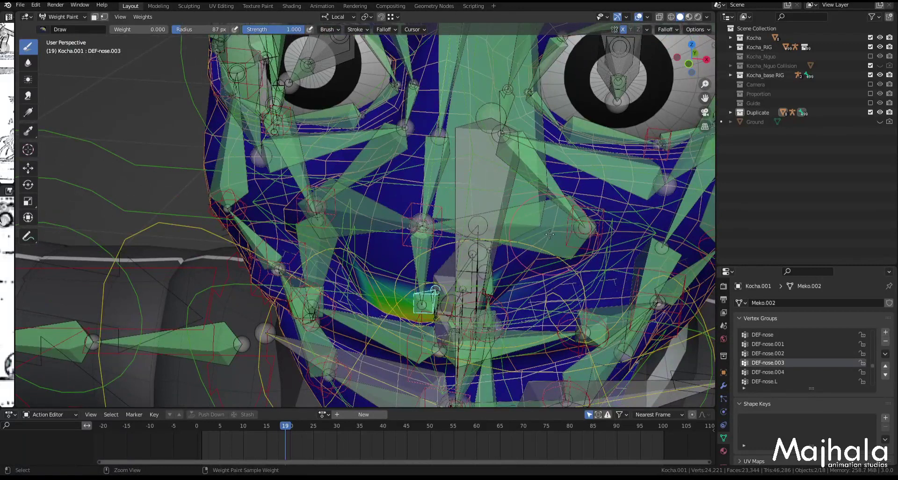
Examine the weights of DEF-nose.L.001, the lip corner control lip_end.L.001 and the cheek bone DEF-cheek.B.L.001.
ctrl+click(550, 234)
scroll(543, 233, down, 5)
key(KP_1)
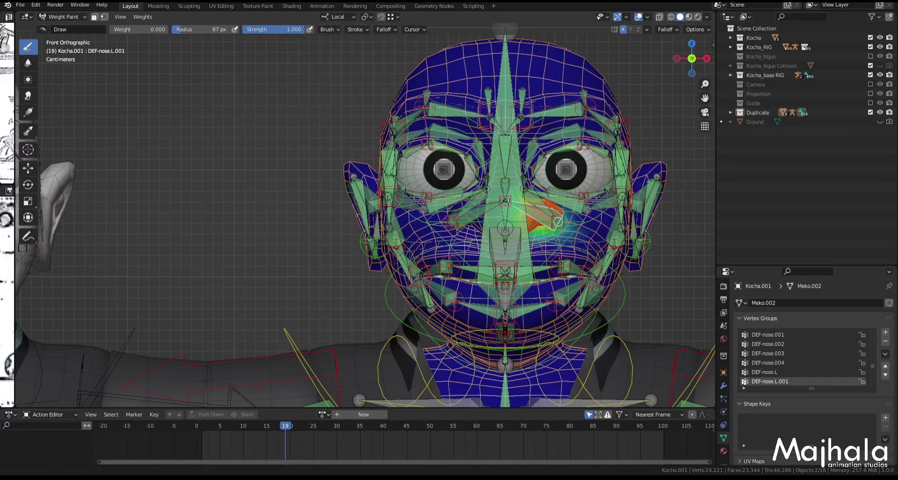
scroll(523, 227, up, 2)
scroll(524, 251, up, 1)
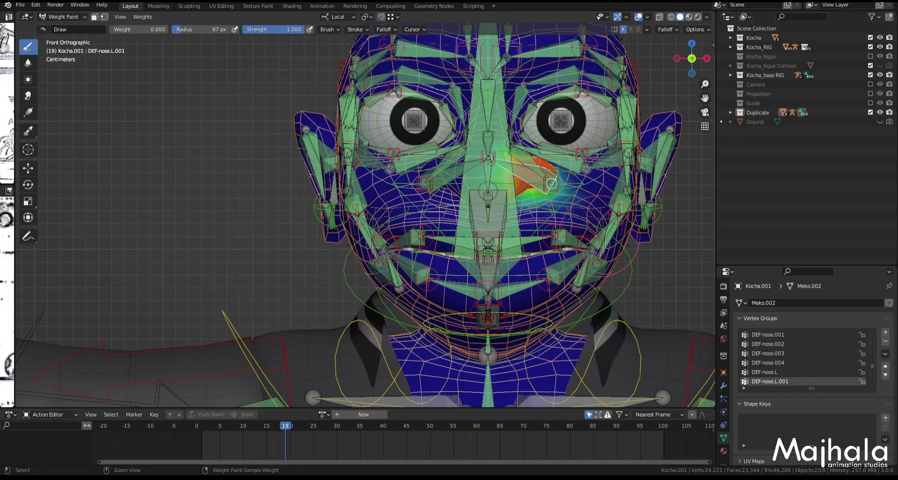
ctrl+click(461, 225)
middle_drag(622, 237, 604, 240)
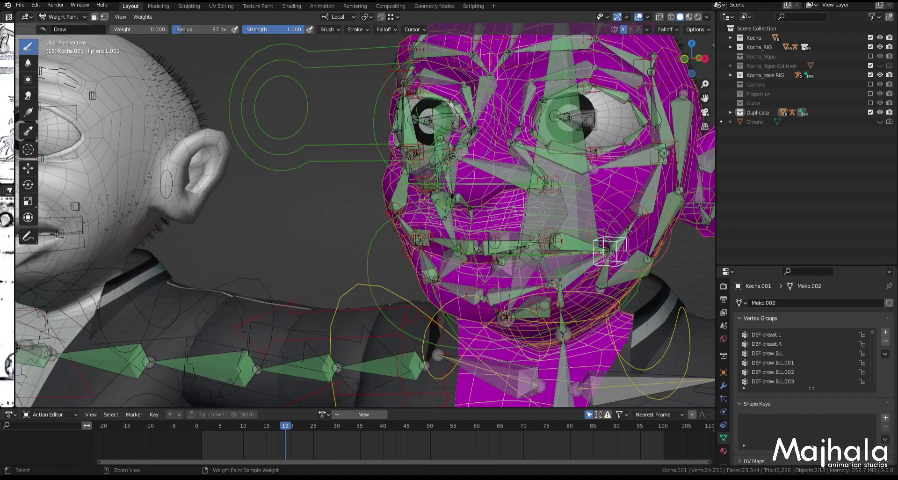
ctrl+click(626, 241)
middle_drag(472, 183, 546, 208)
scroll(505, 219, up, 1)
ctrl+click(447, 194)
Return the Kocha.001 mesh to Object Mode and deselect everything.
scroll(447, 194, down, 5)
key(KP_1)
key(ctrl+Tab)
click(358, 221)
click(670, 159)
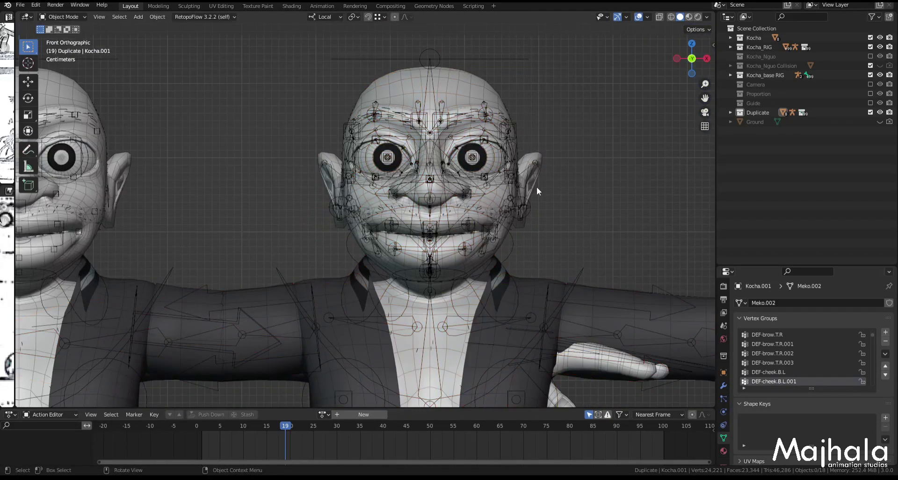
Select the duplicate rig Kocha_RIG.001, hide its deform bone layer and switch it to Pose Mode.
click(512, 60)
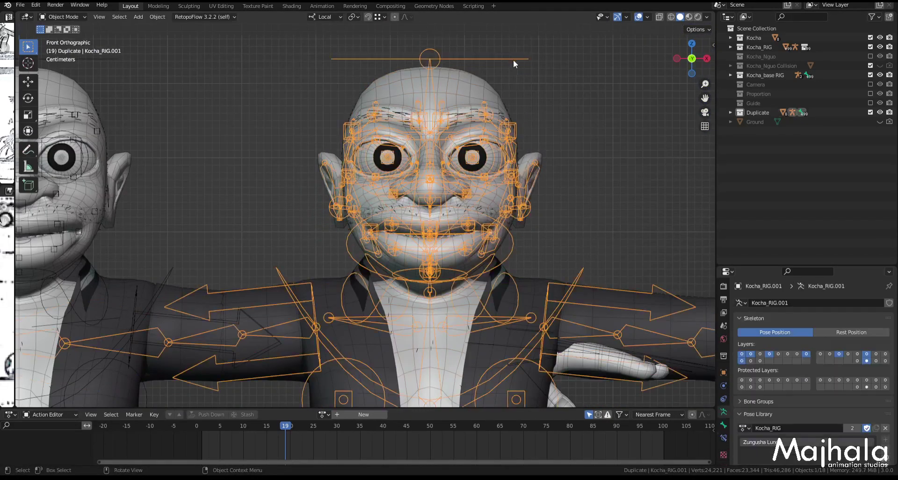
shift+click(868, 359)
key(ctrl+Tab)
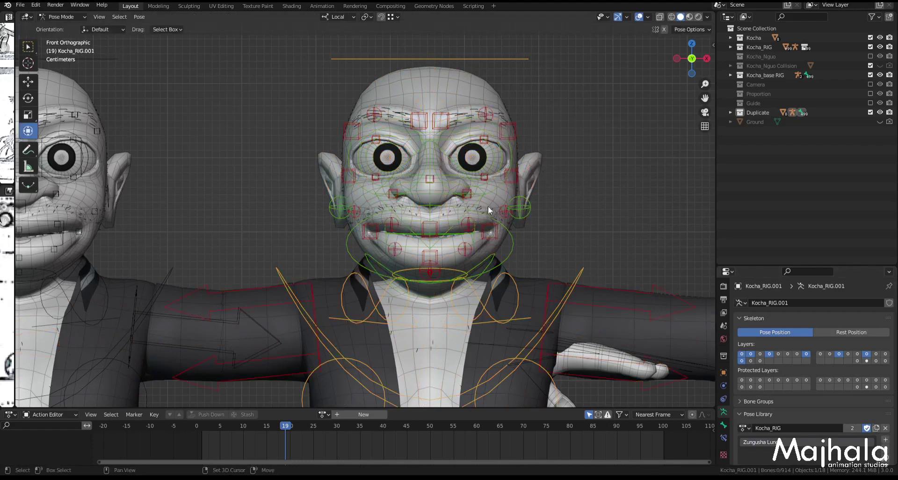
Return to Object Mode, add the original Kocha_RIG to the selection and put both rigs into Pose Mode together.
scroll(385, 203, down, 3)
key(ctrl+Tab)
shift+click(262, 241)
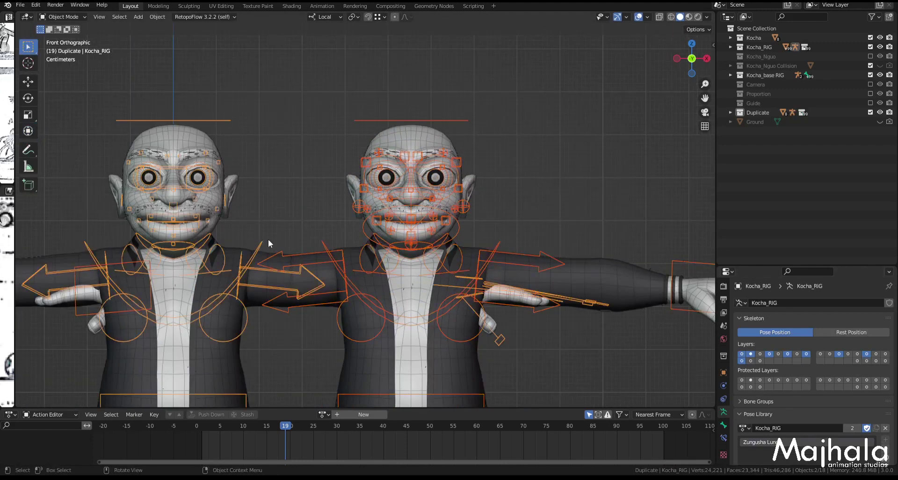
key(ctrl+Tab)
Rotate the jaw_master_mouth control of the duplicate rig slightly with a free trackball rotation.
scroll(413, 228, up, 3)
click(493, 234)
scroll(494, 234, up, 3)
key(r)
key(r)
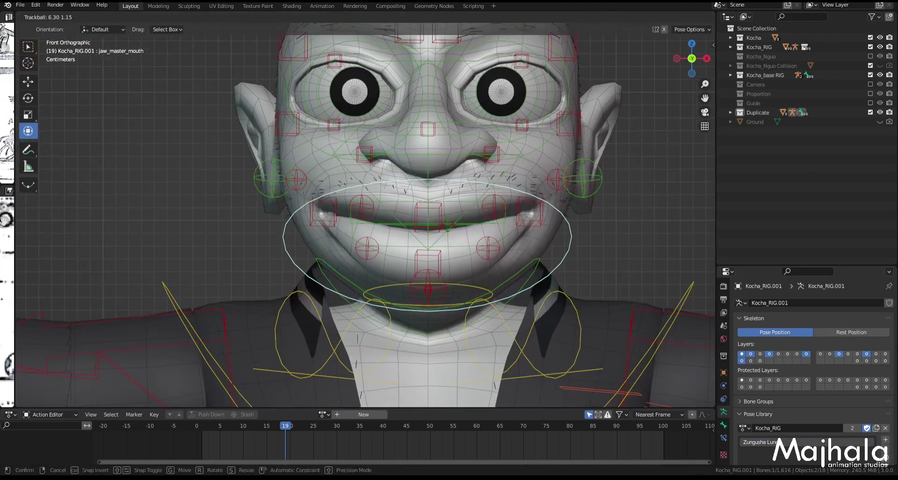
click(505, 200)
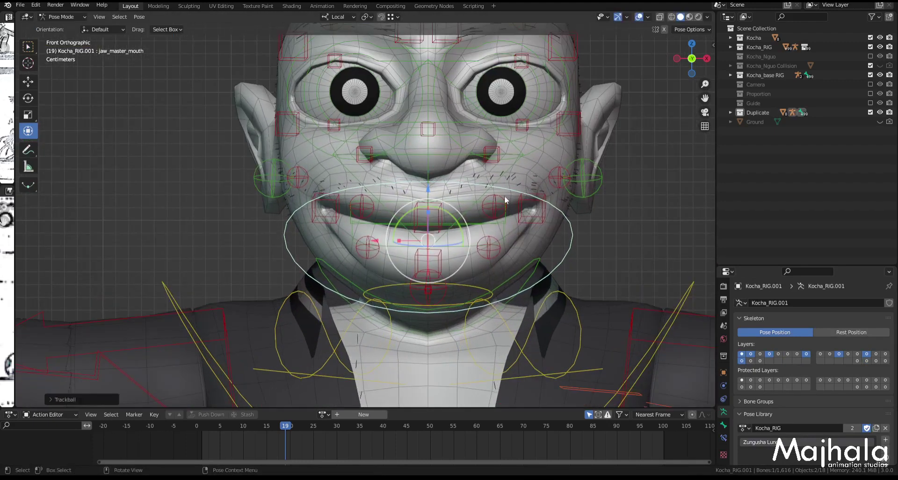
Select the nose_master control on the duplicate rig and try rotating it.
scroll(444, 153, down, 3)
click(449, 149)
key(r)
key(Escape)
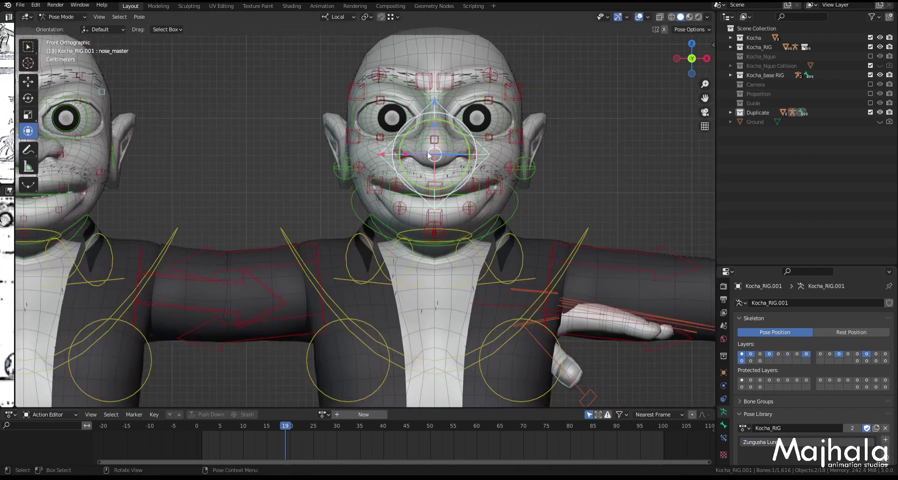
scroll(425, 173, down, 4)
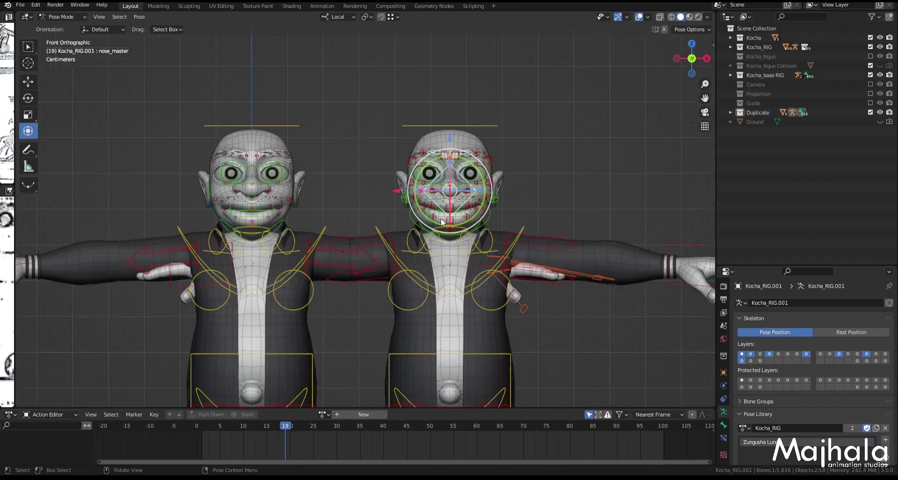